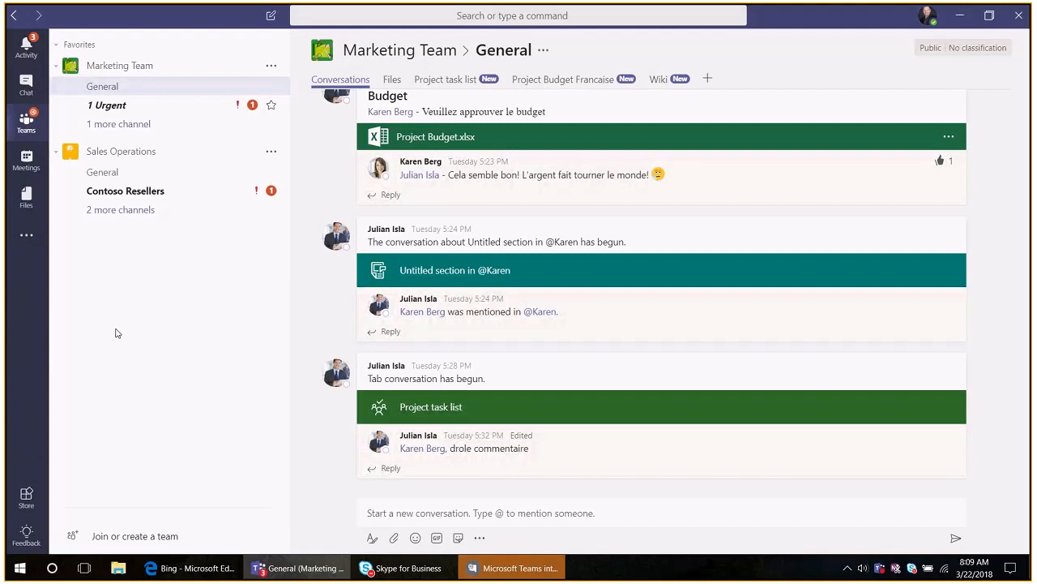
- Add the Marketing Team's hidden Products channel to the favorites and open its conversations
click(106, 65)
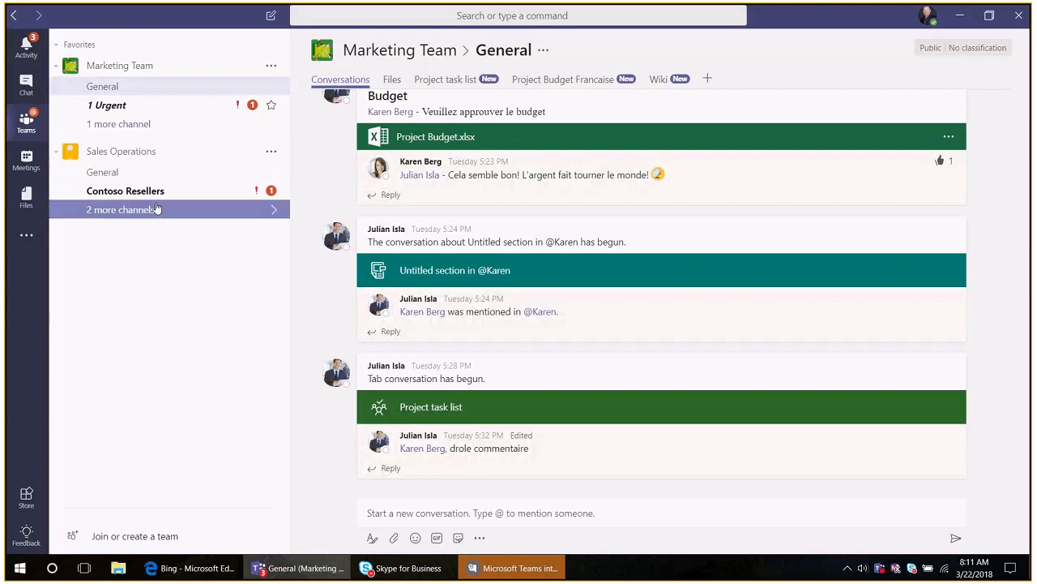
click(145, 127)
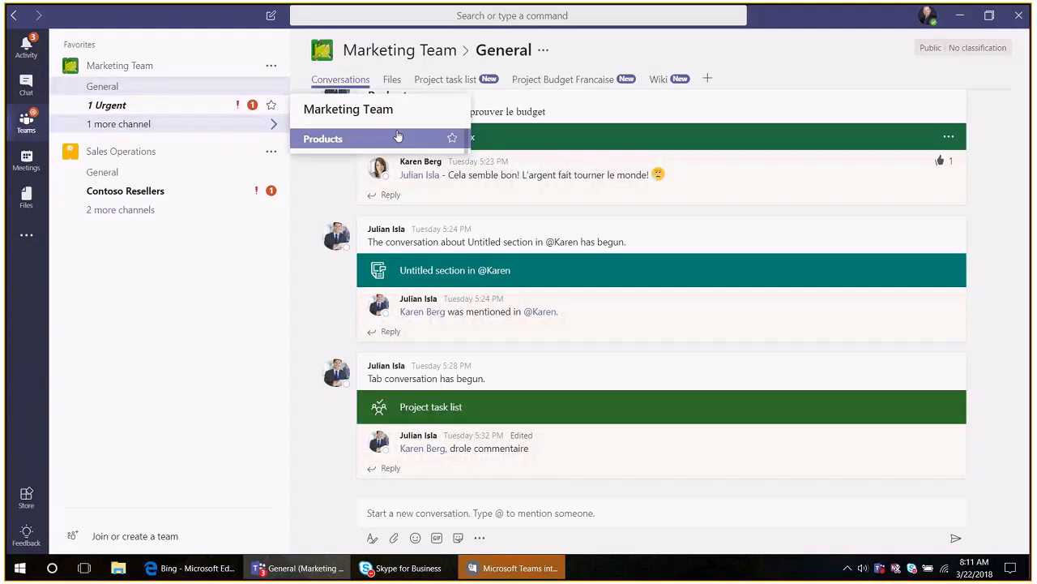
click(453, 139)
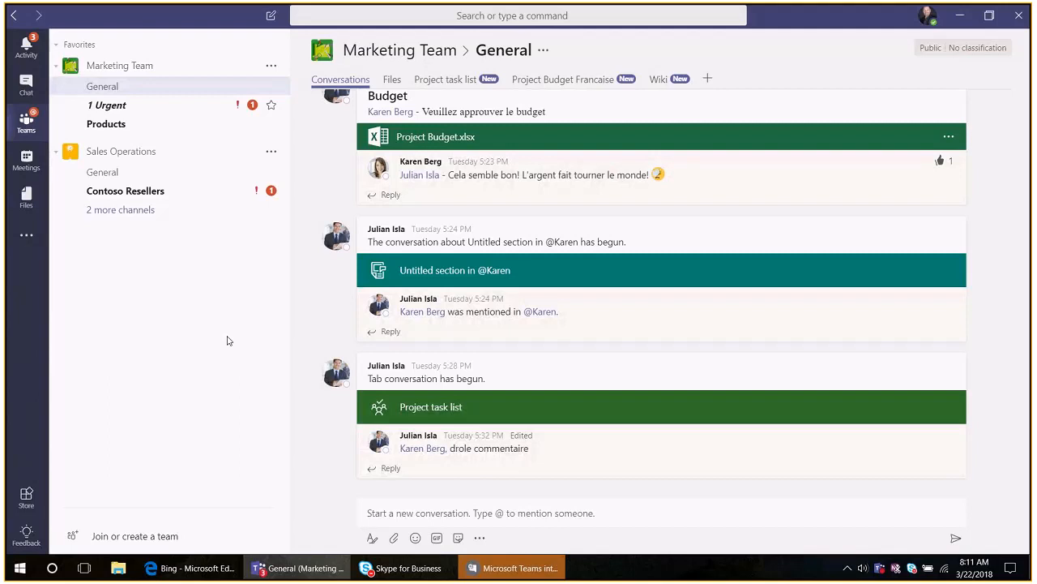
click(107, 125)
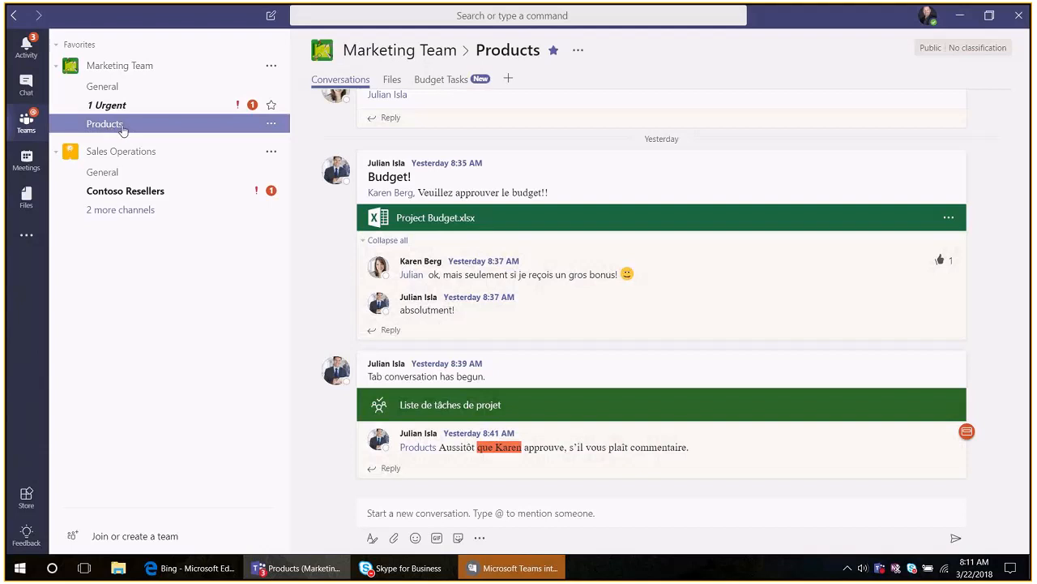
scroll(573, 226, up, 3)
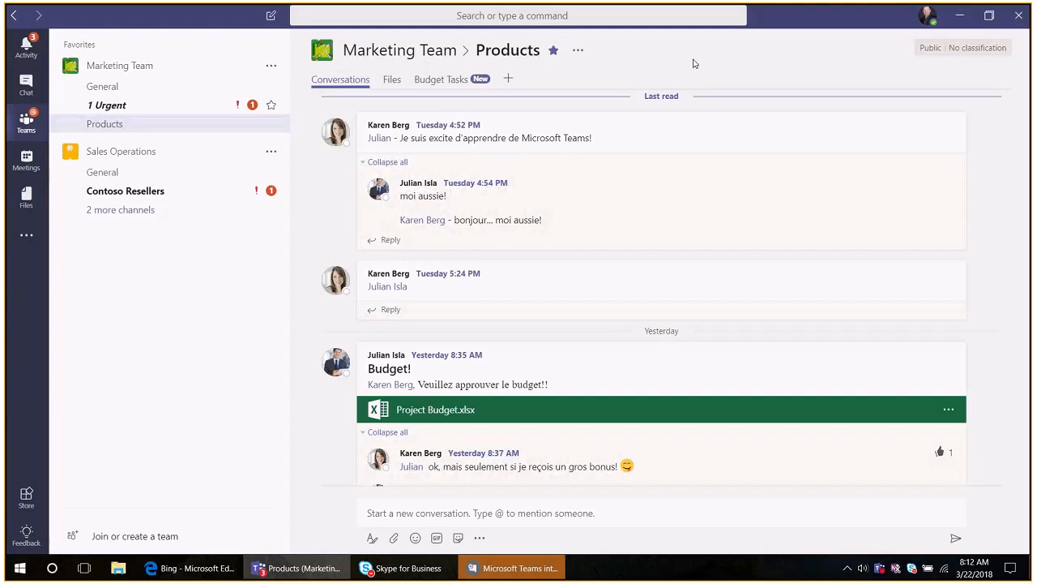
click(694, 15)
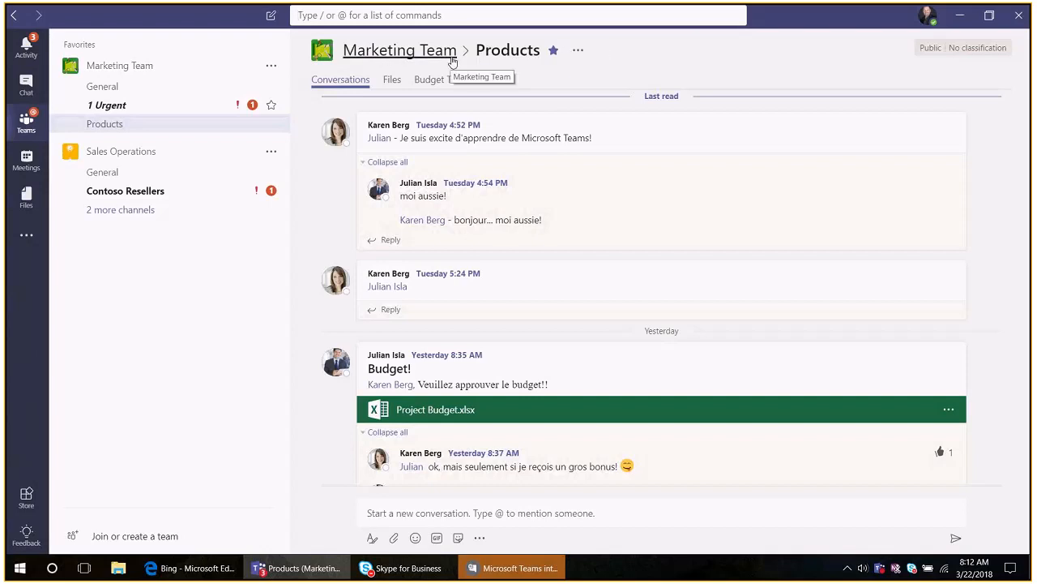
click(580, 51)
click(619, 50)
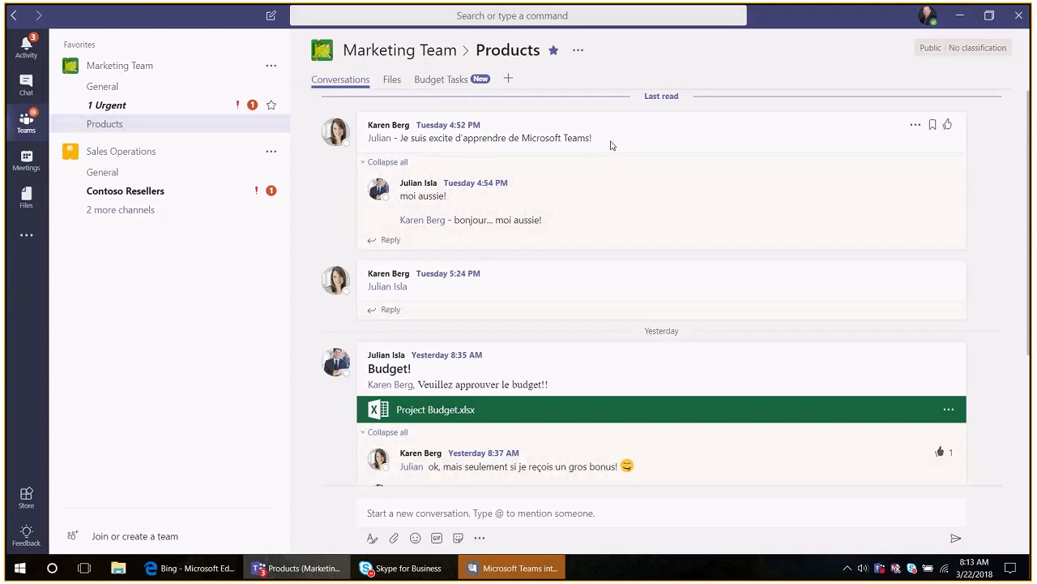
- Reply "Can you translate for me?" to the Products channel conversation about learning Microsoft Teams
click(388, 241)
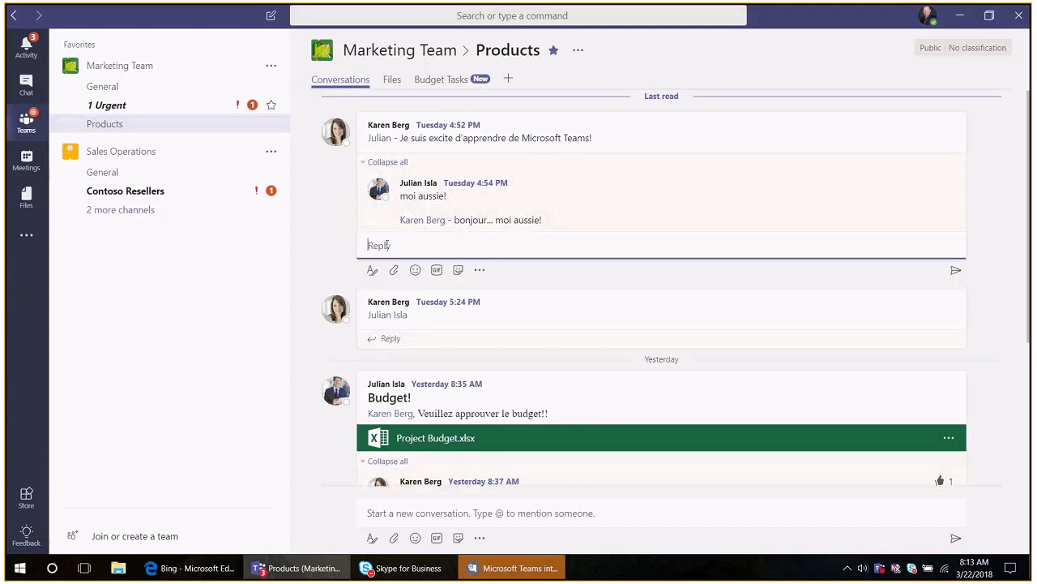
text(Can you translate for me?)
key(Return)
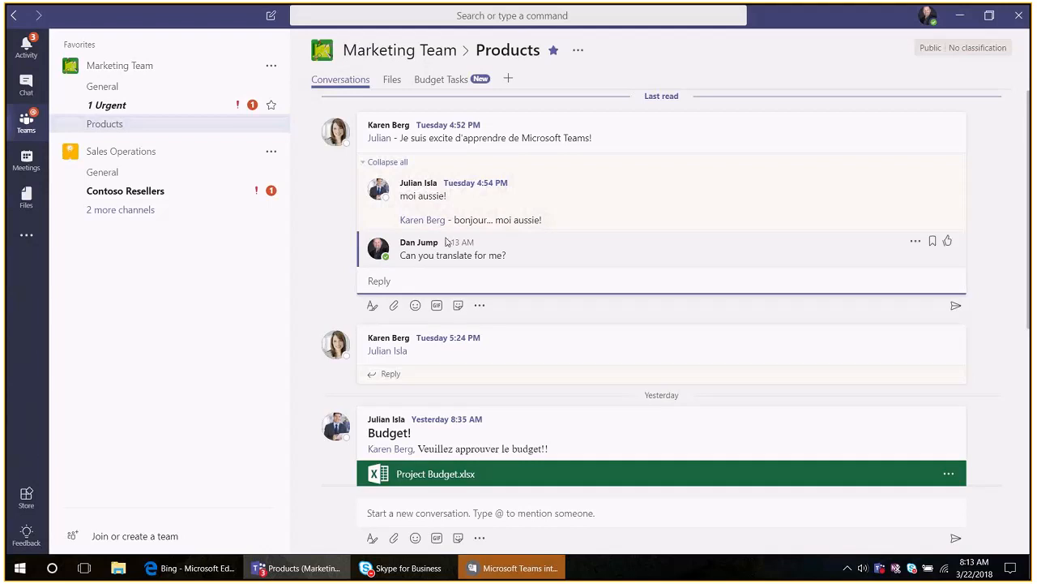
- Collapse the replies of the Microsoft Teams conversation and like the reply "I only speak English as well."
click(396, 164)
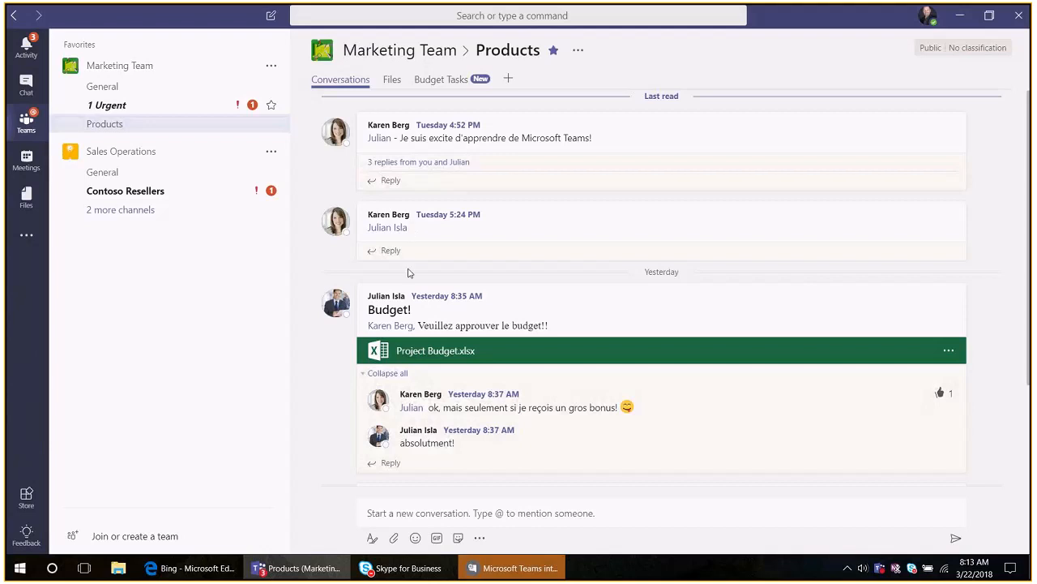
click(440, 162)
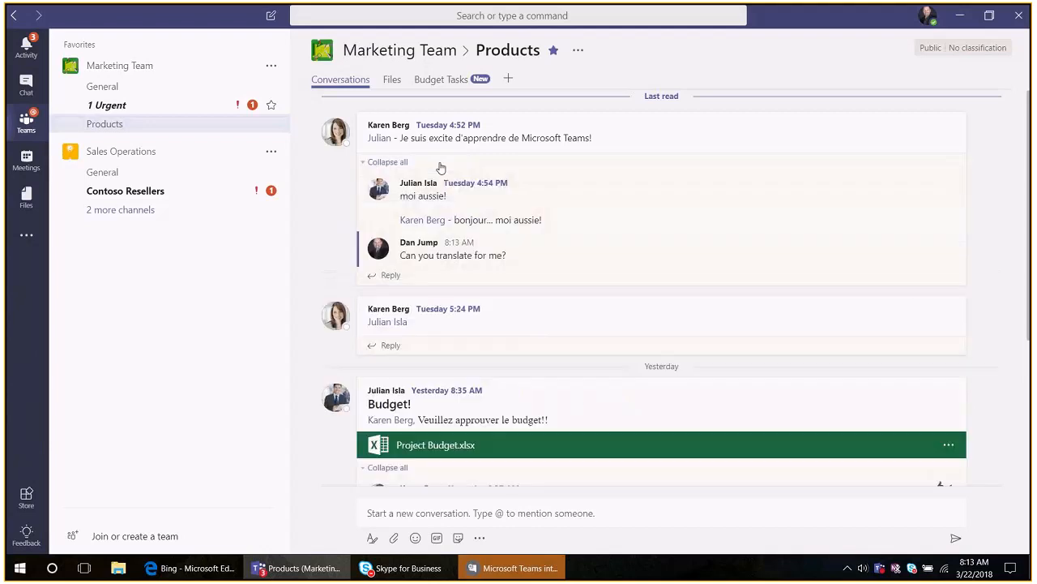
click(389, 163)
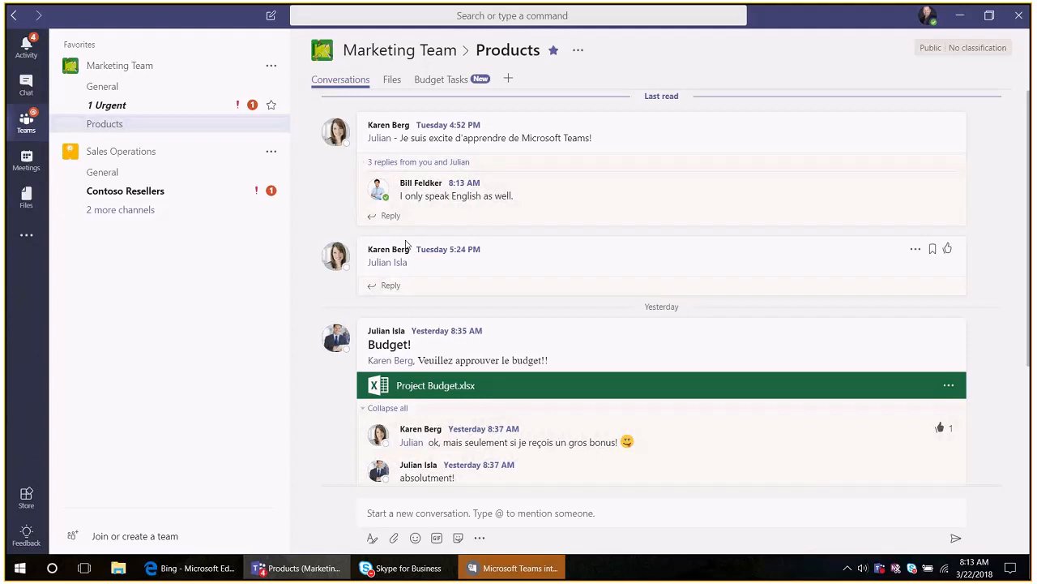
click(388, 518)
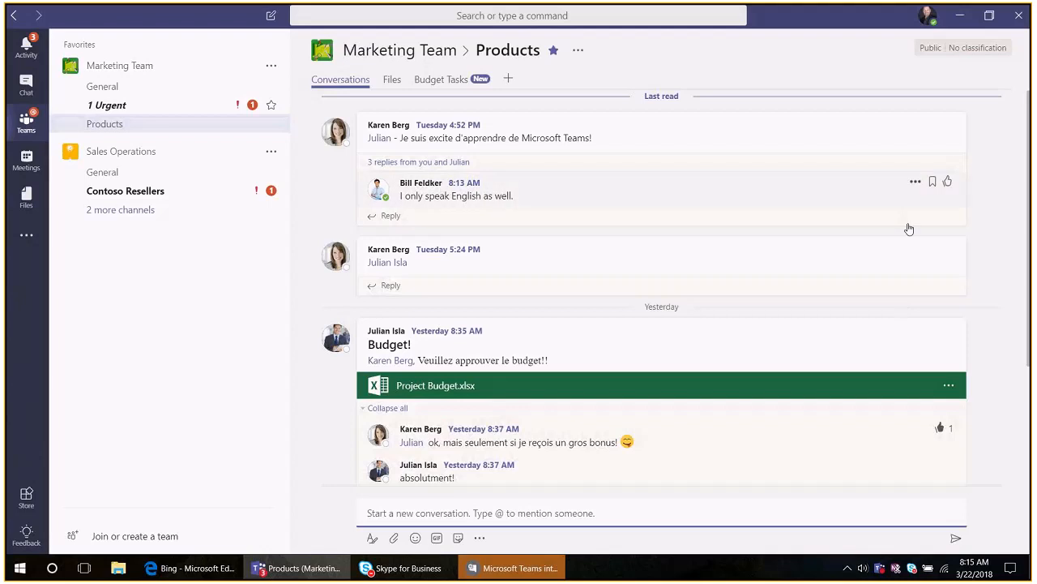
click(948, 188)
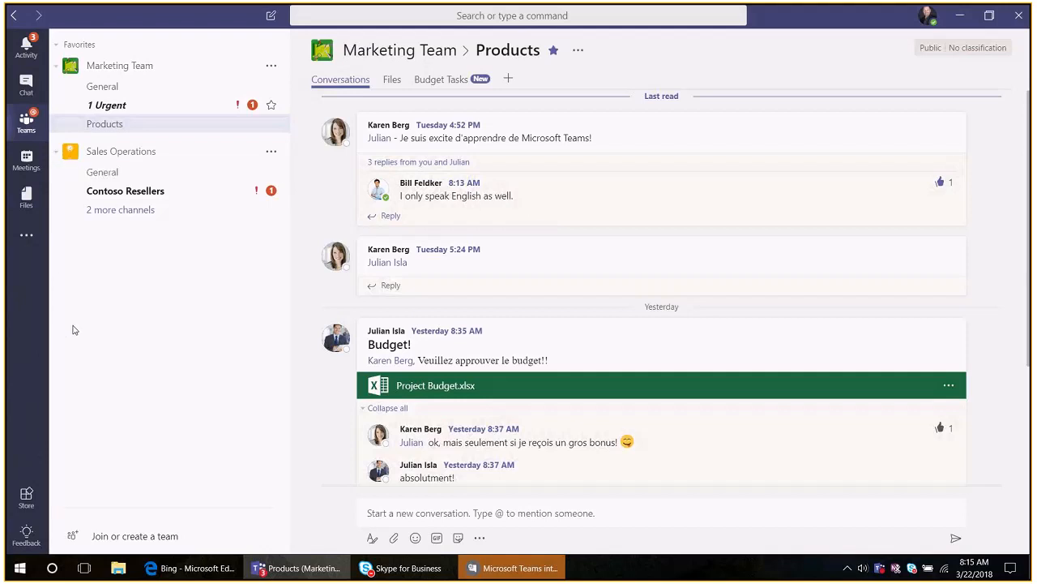
- Create a new team named Training 22 with its privacy set to Public, leaving the description empty
click(113, 534)
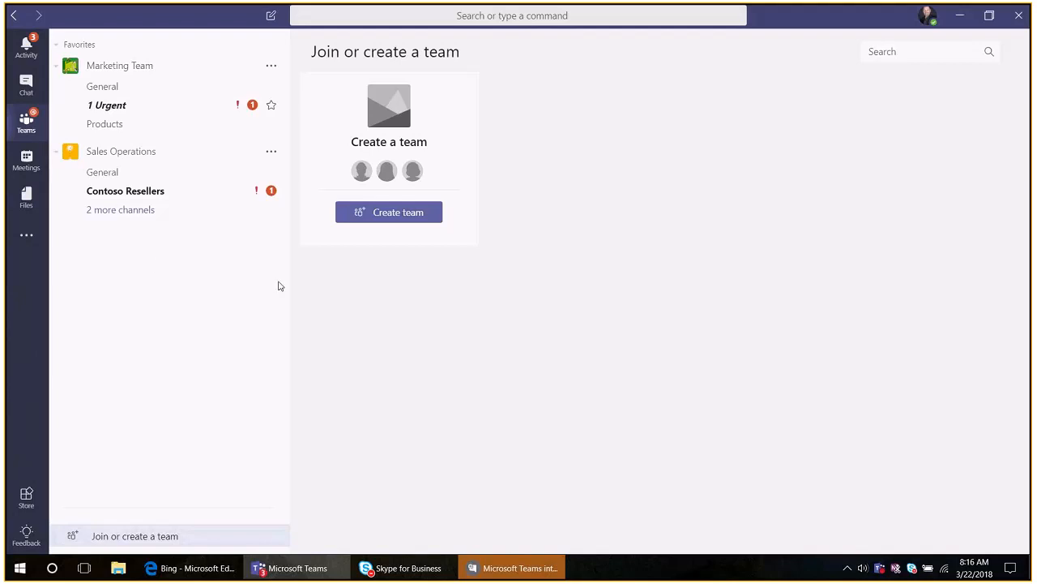
click(382, 215)
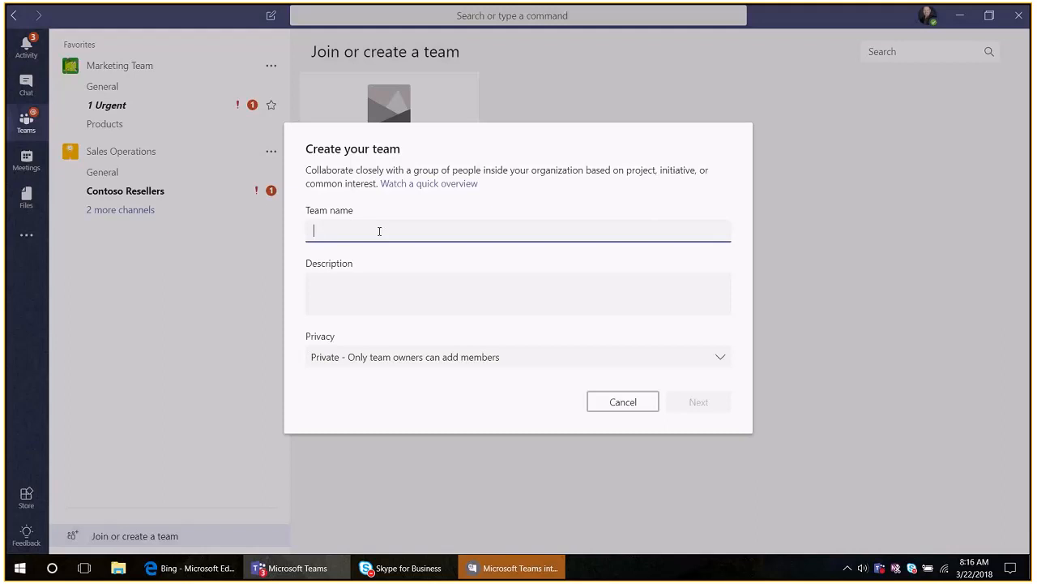
text(Training 22)
key(Tab)
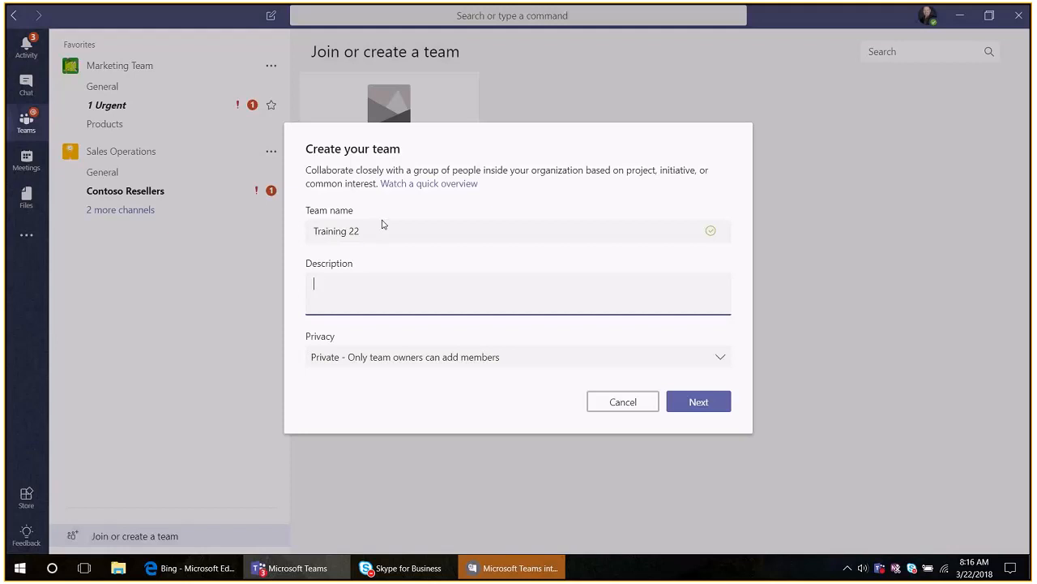
click(360, 363)
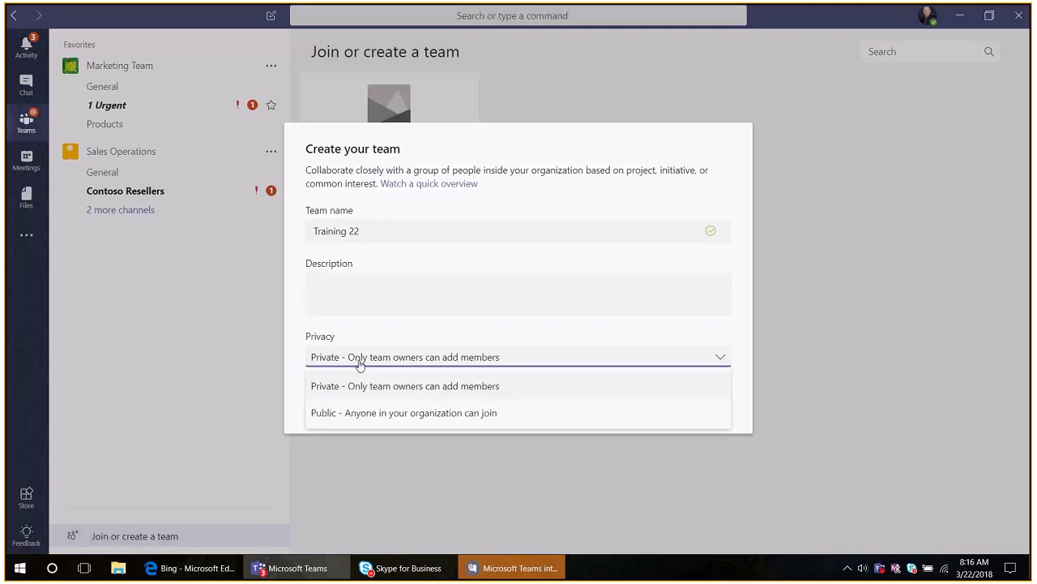
click(372, 412)
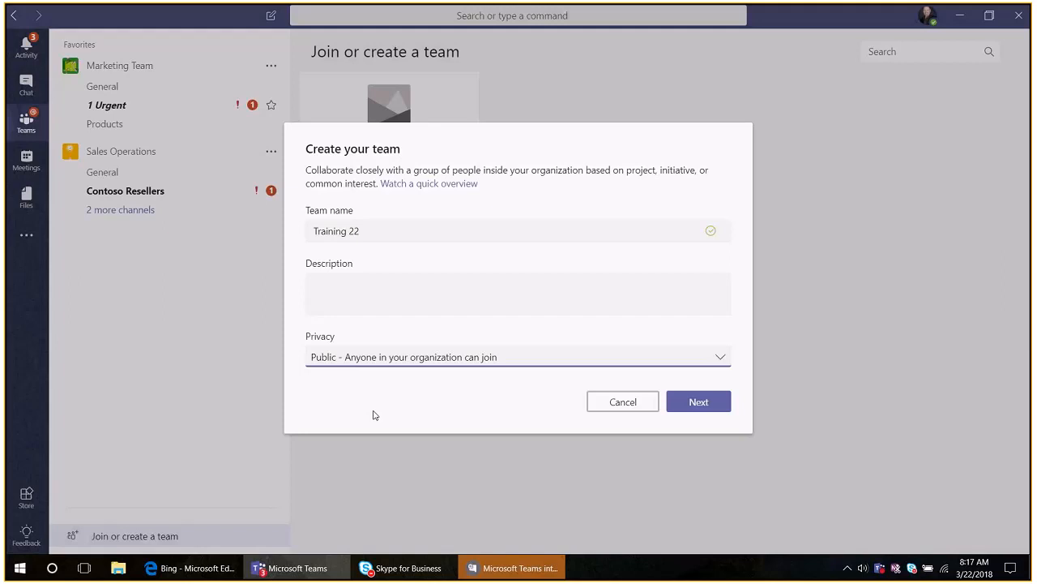
click(693, 401)
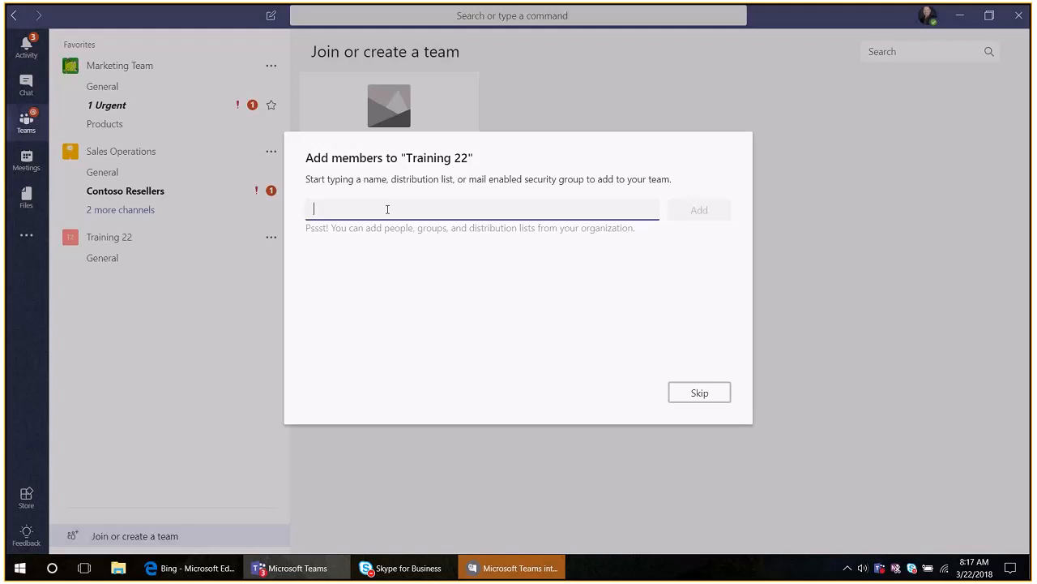
- Add the Territory Sales Manager to the Training 22 team and change their role to Owner
text(b)
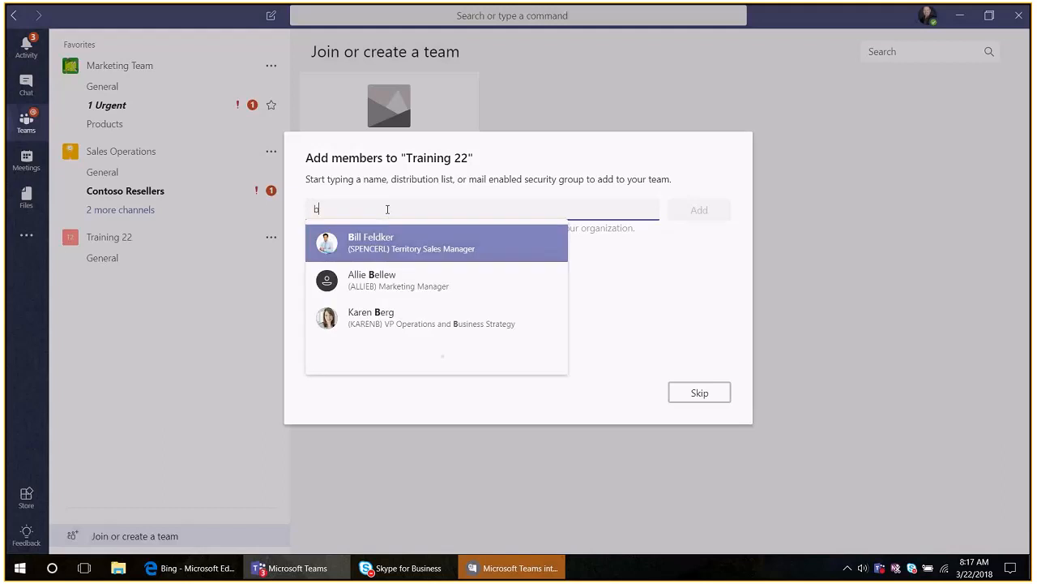
key(Return)
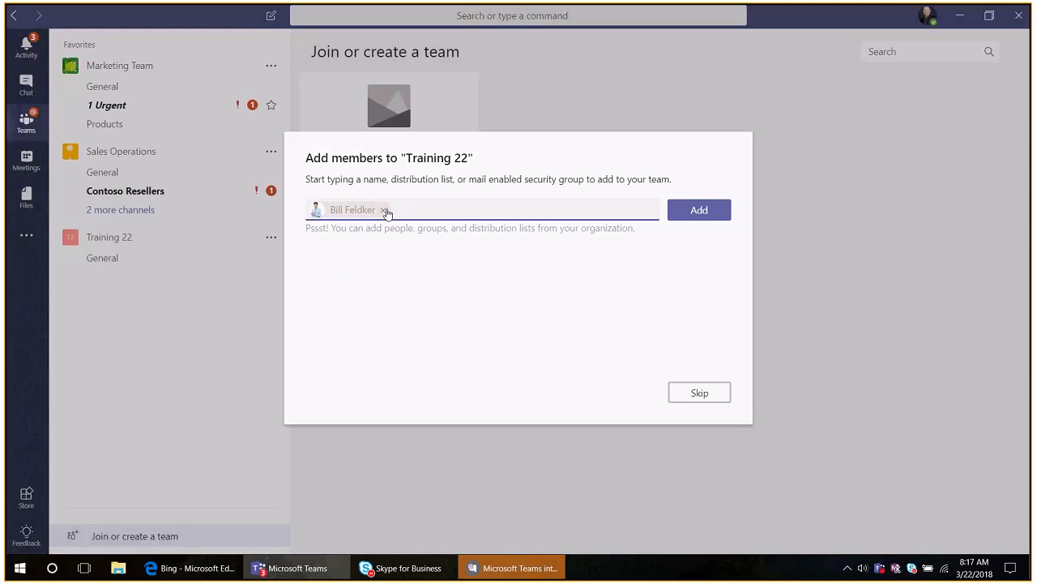
click(695, 210)
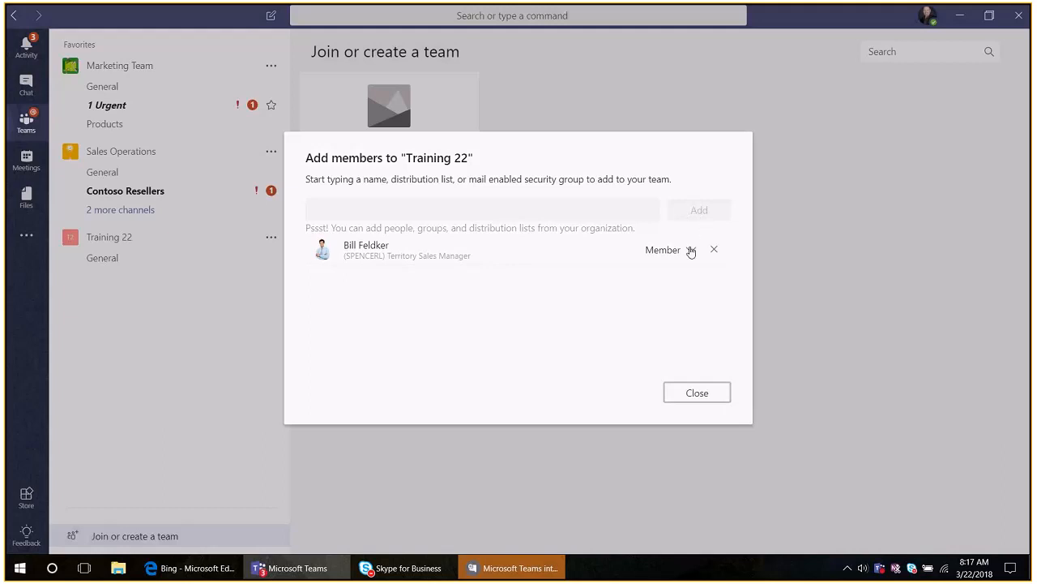
click(691, 250)
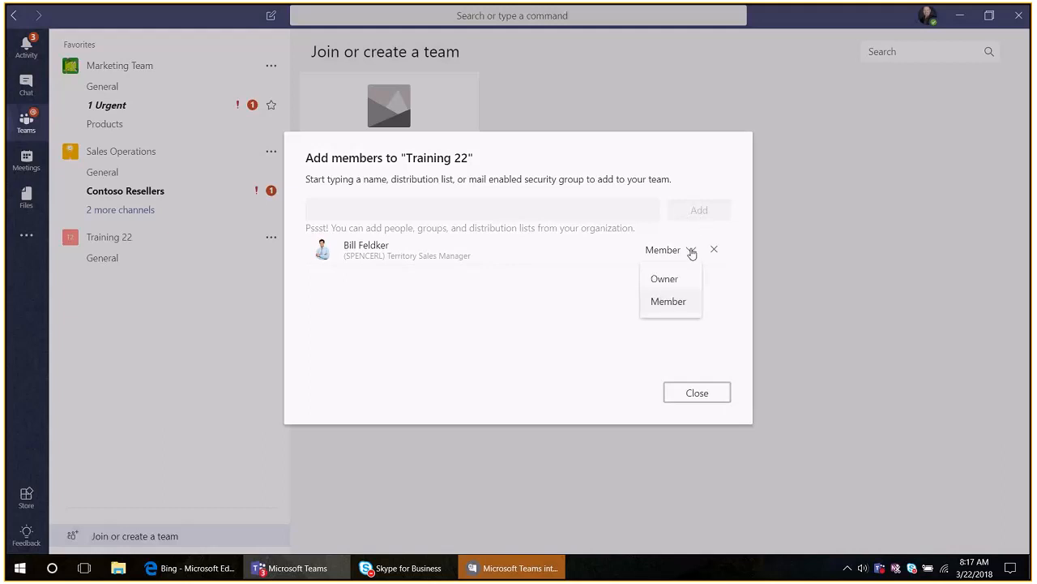
click(691, 277)
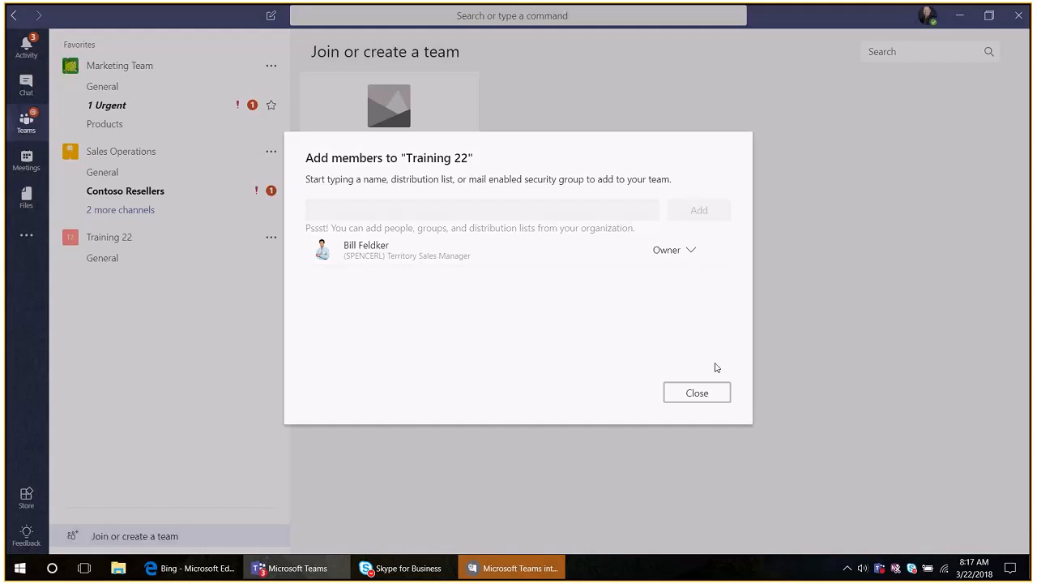
click(722, 391)
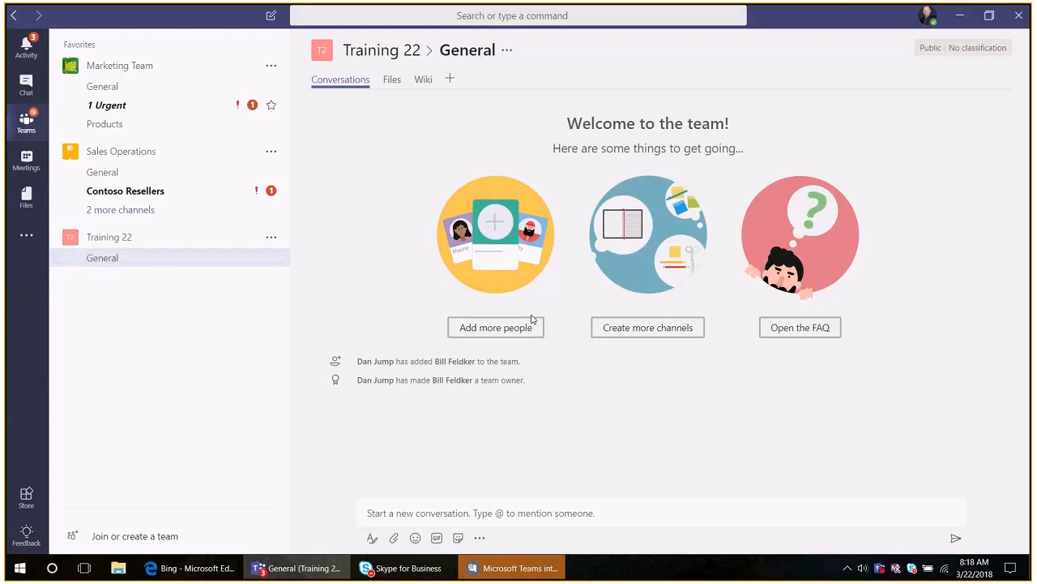
- Move the Training 22 team above Marketing Team in the favorites
click(104, 240)
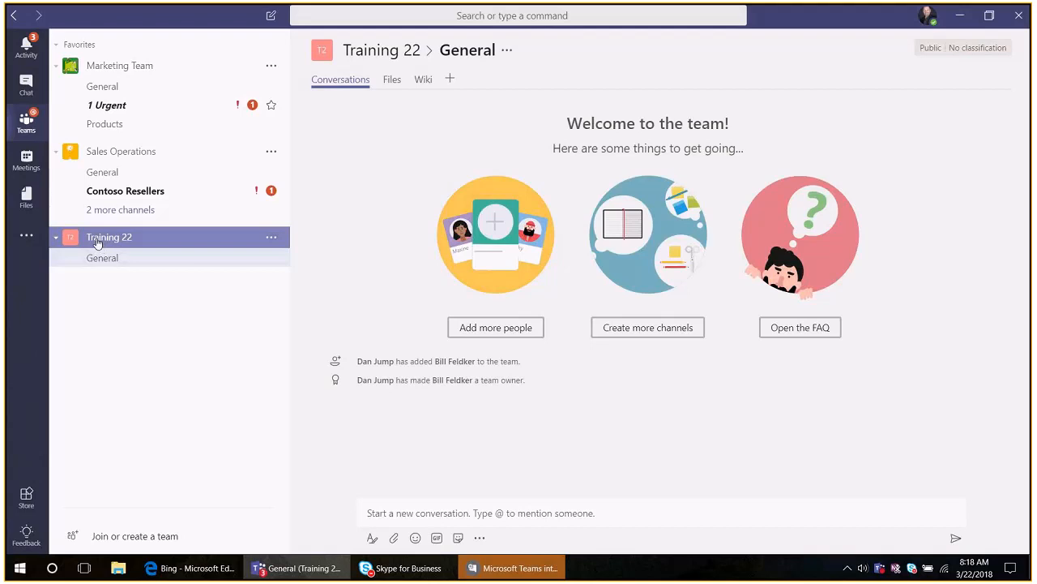
drag(95, 209, 100, 89)
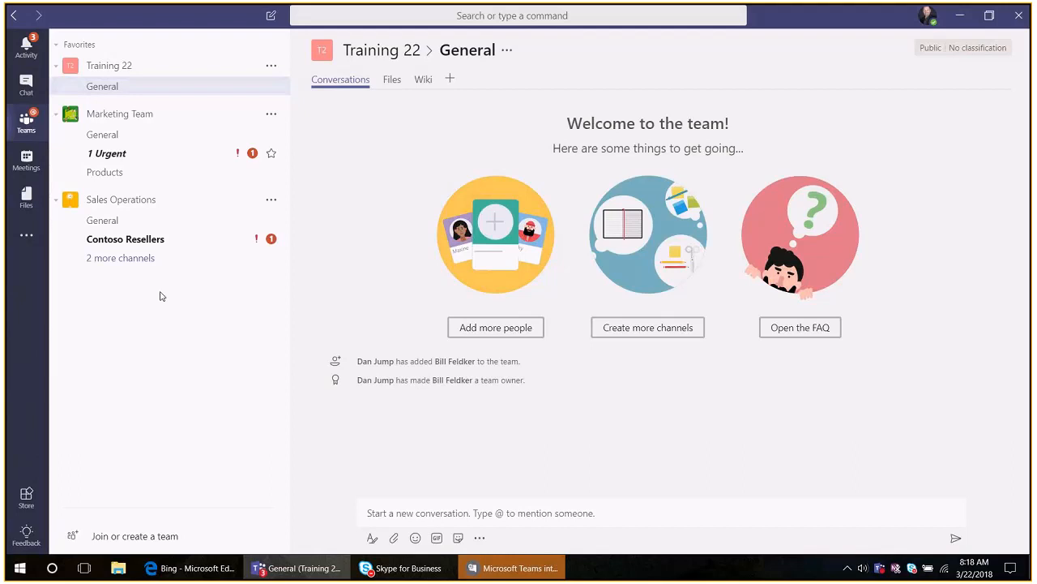
click(180, 258)
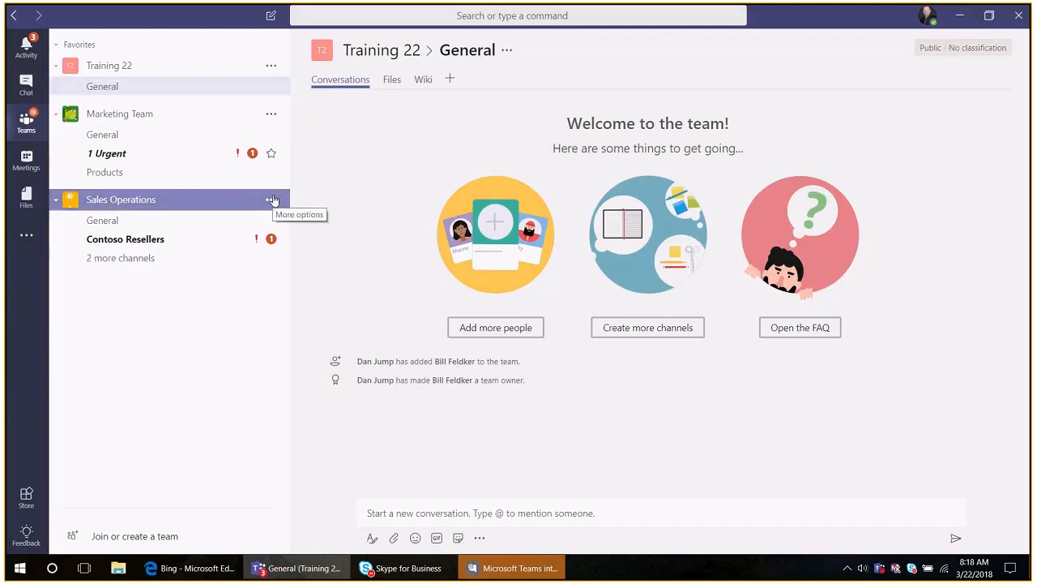
click(272, 199)
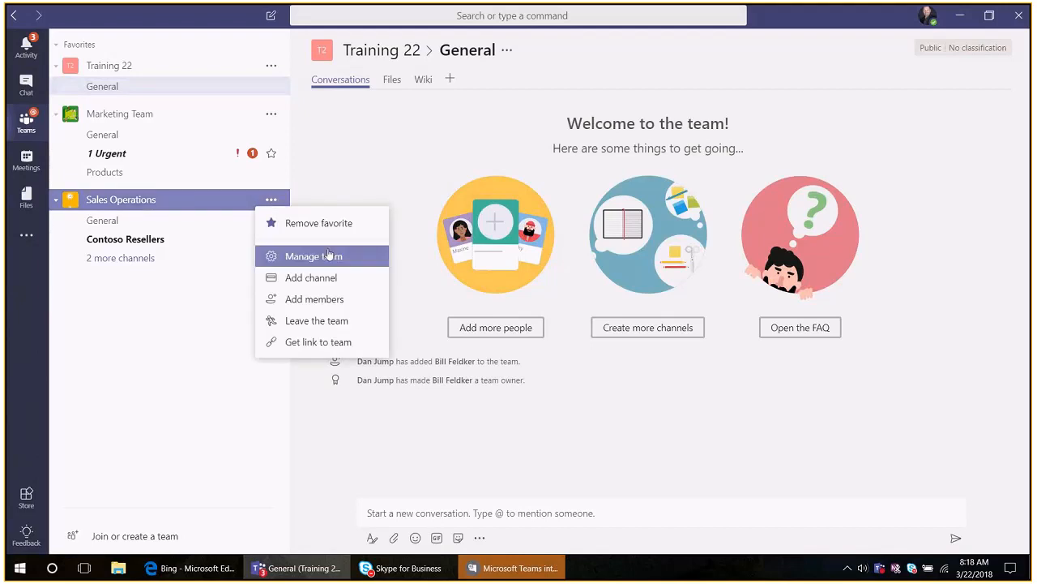
click(121, 328)
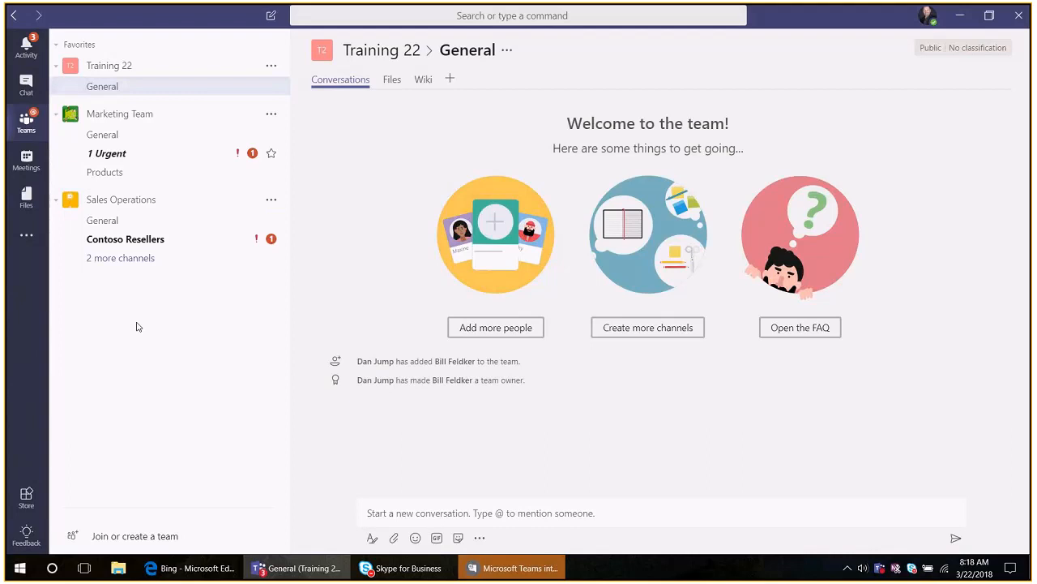
- Post "Welcome to the Training Team." in Training 22's General channel and like the colleague's reply to it
click(400, 512)
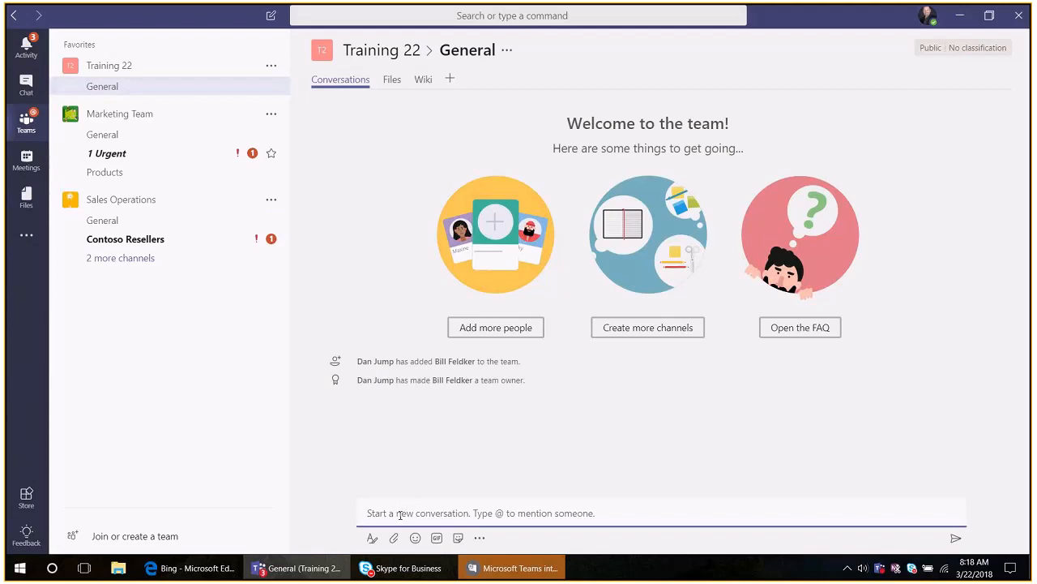
text(Welcome to the)
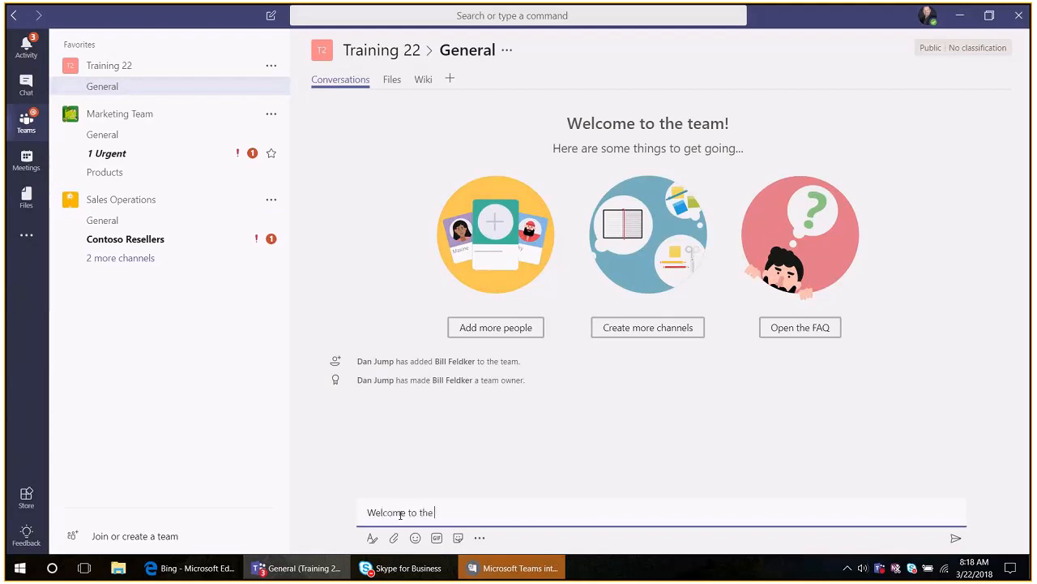
text( Training Team.)
key(Return)
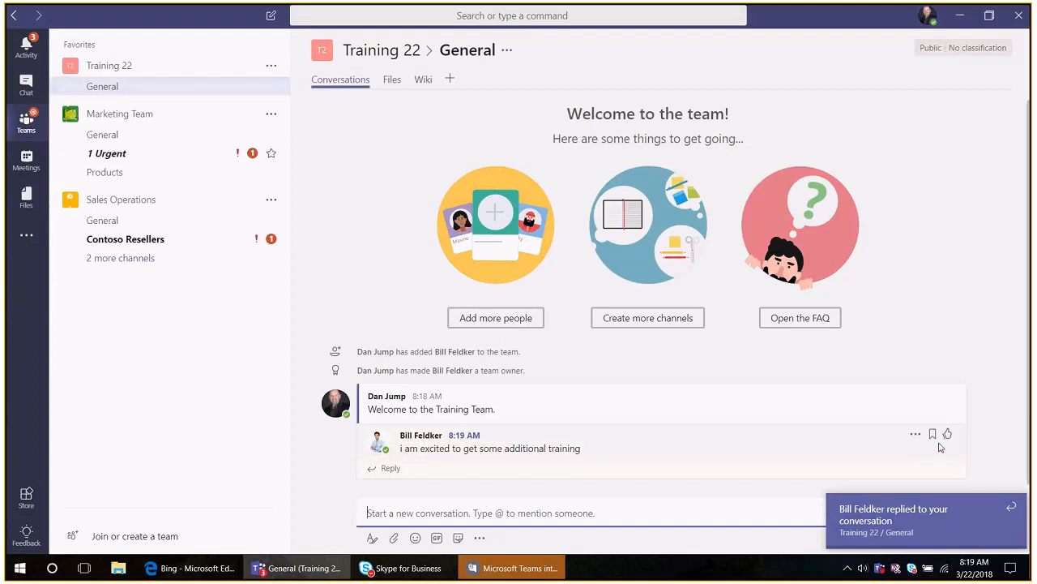
click(948, 436)
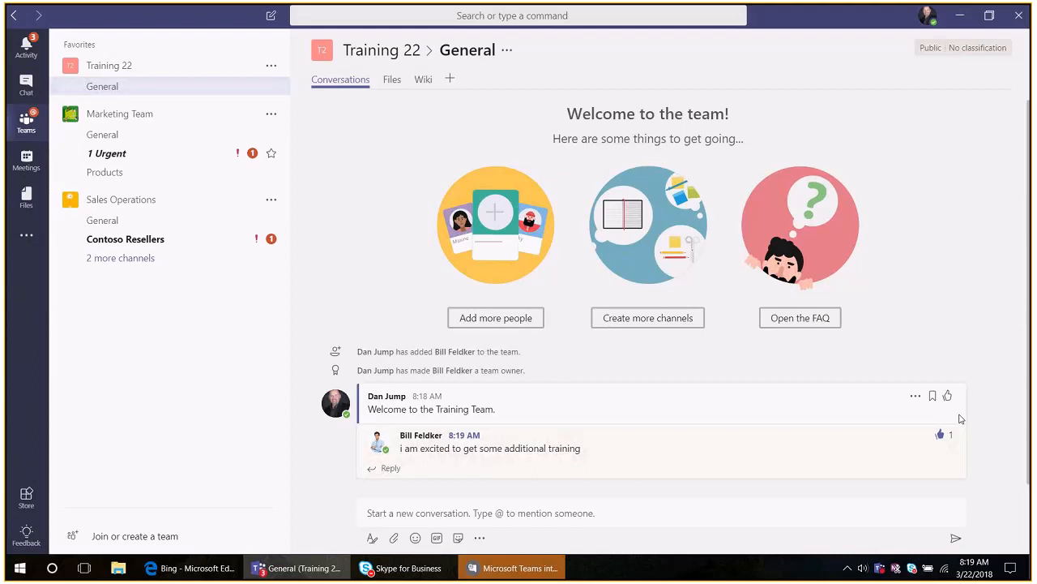
- Start a formatted conversation in Training 22's General channel with the subject "Urgent Channel"
click(372, 538)
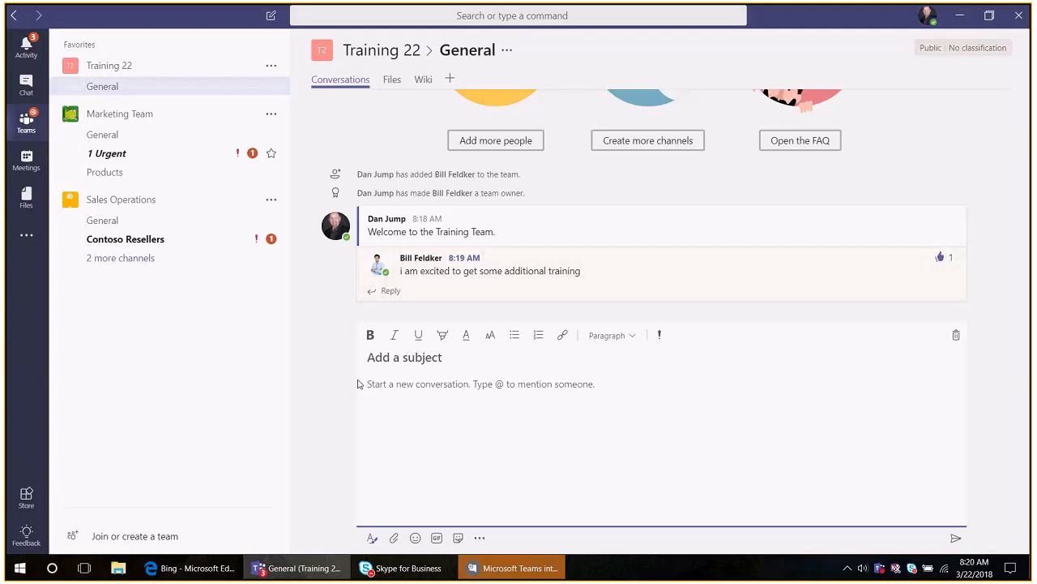
click(386, 358)
text(Urgent C)
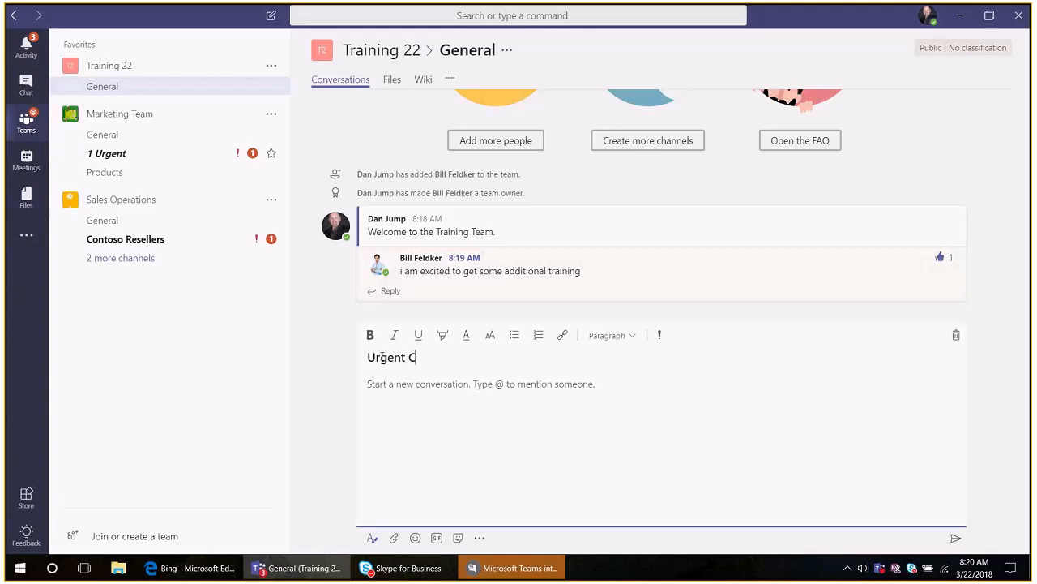
text(hannel)
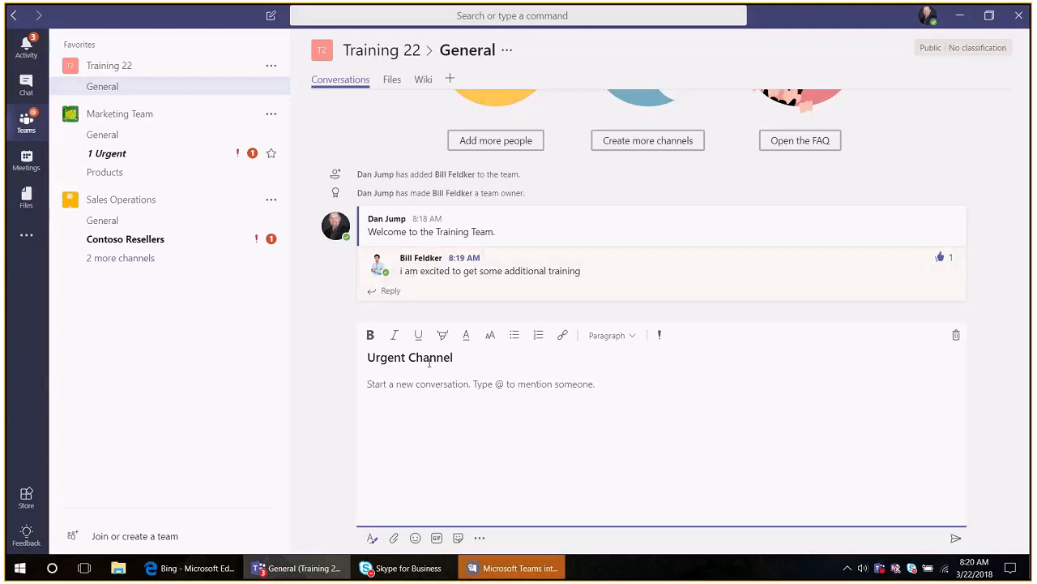
text(@Bill)
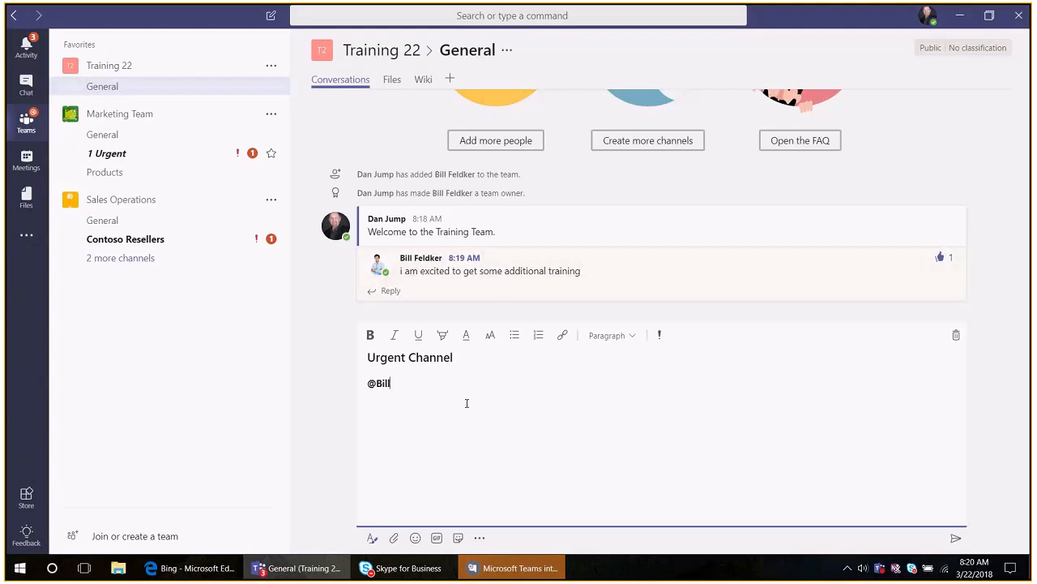
key(BackSpace)
key(BackSpace)
key(BackSpace)
key(BackSpace)
text(bil)
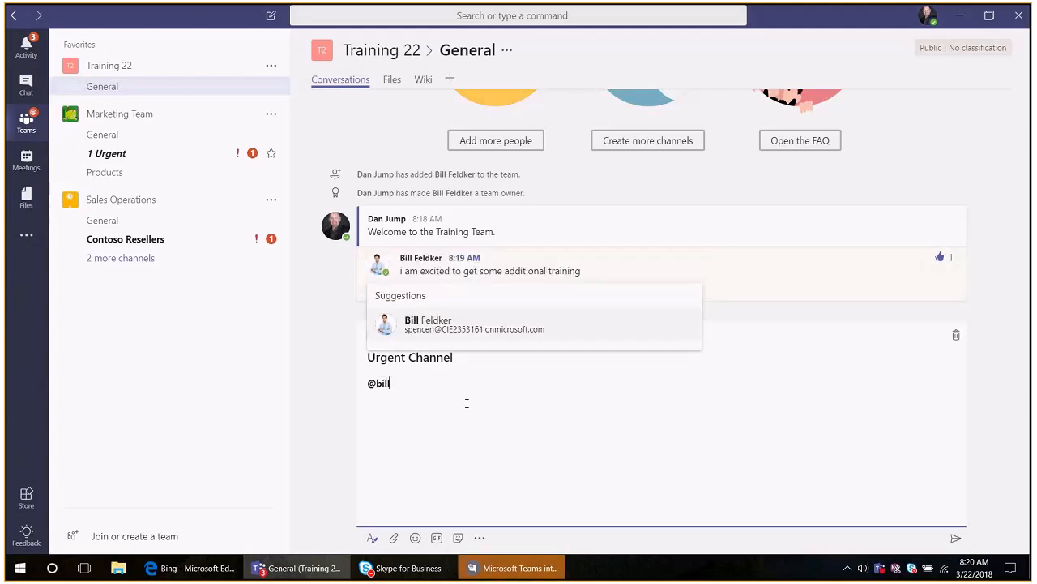
key(Return)
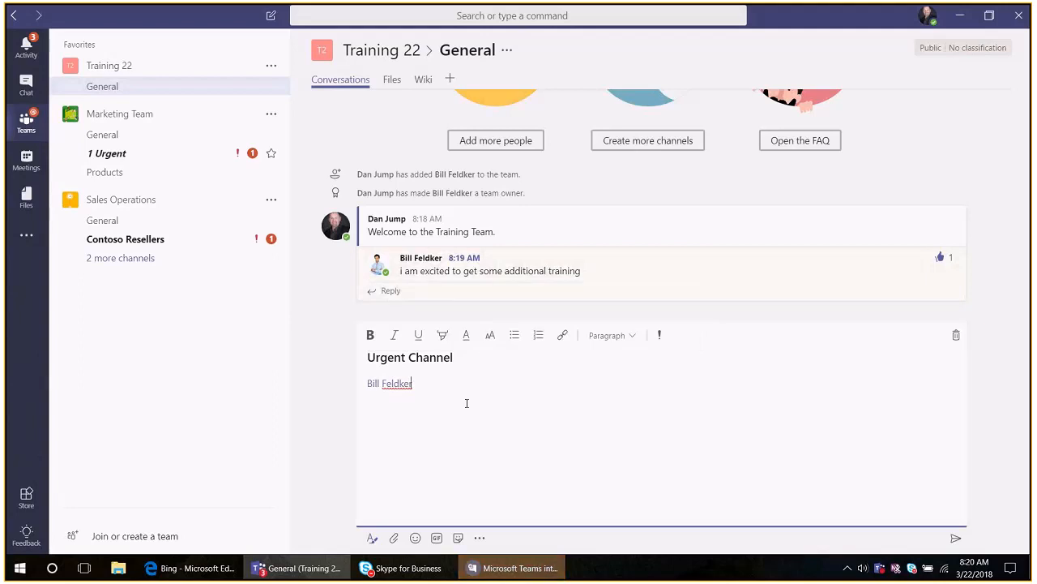
key(BackSpace)
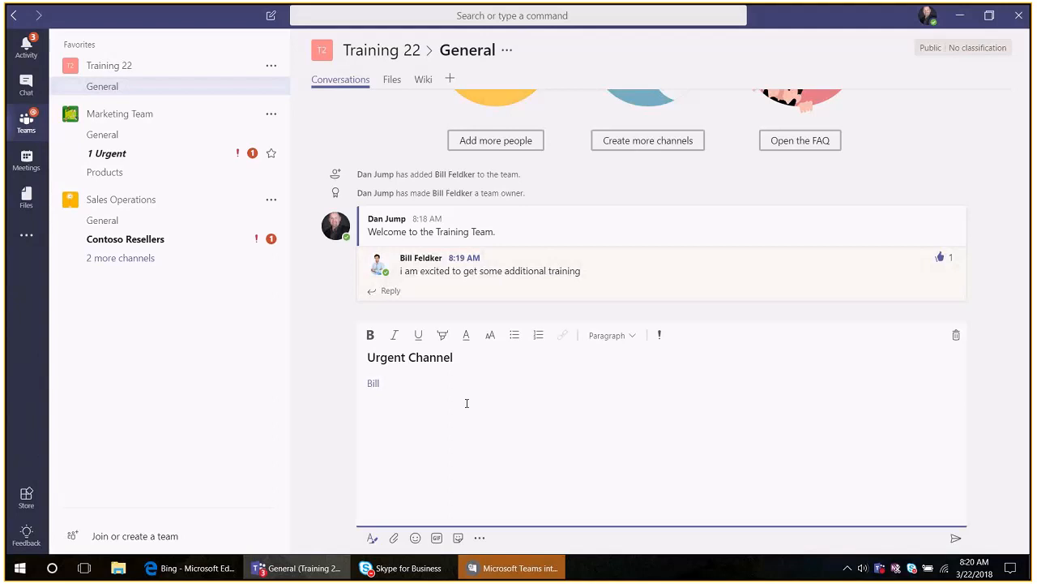
text(, )
text(che)
key(BackSpace)
key(BackSpace)
key(BackSpace)
text(cha)
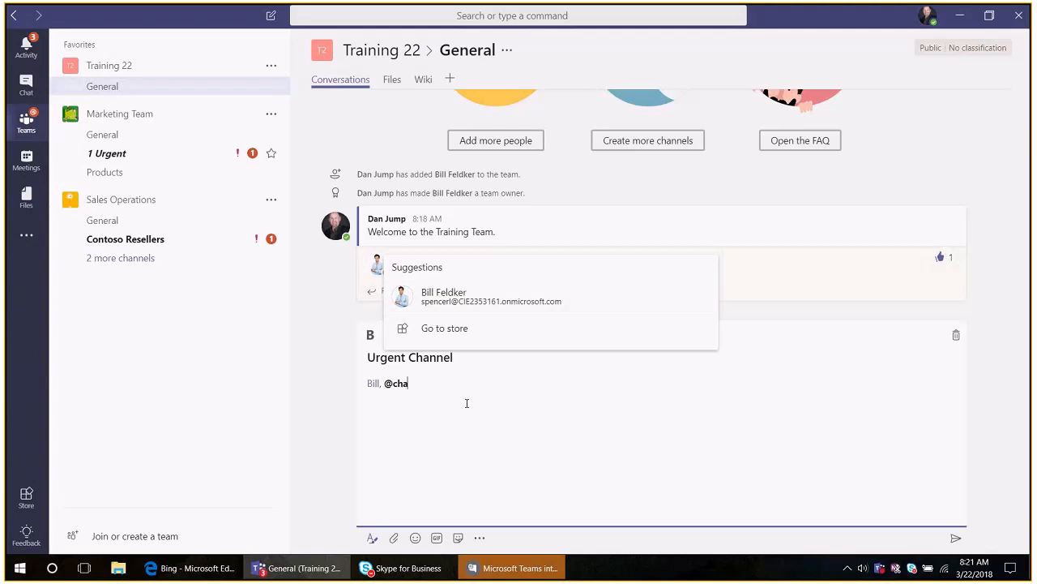
text(n)
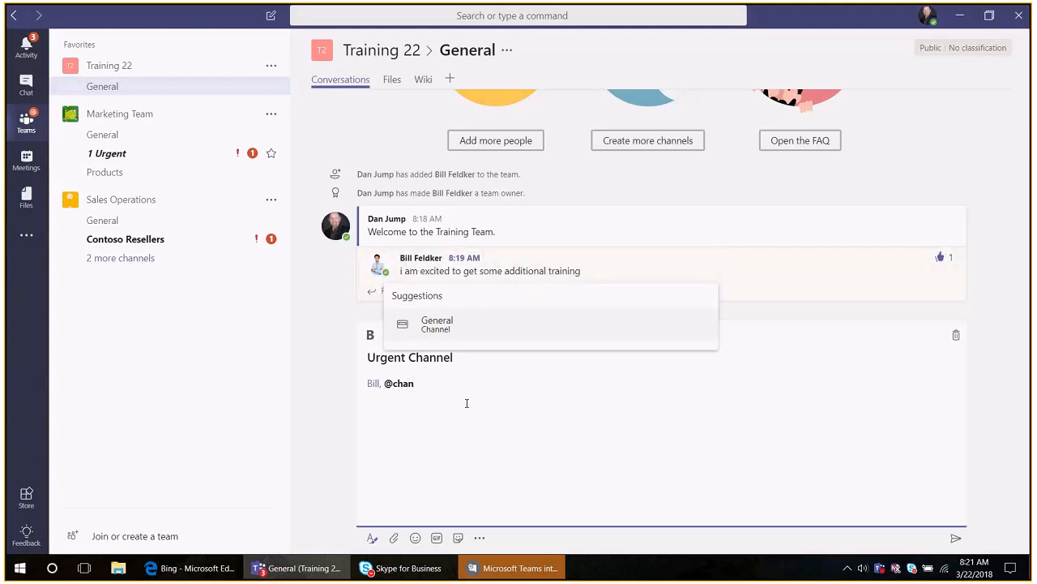
key(Return)
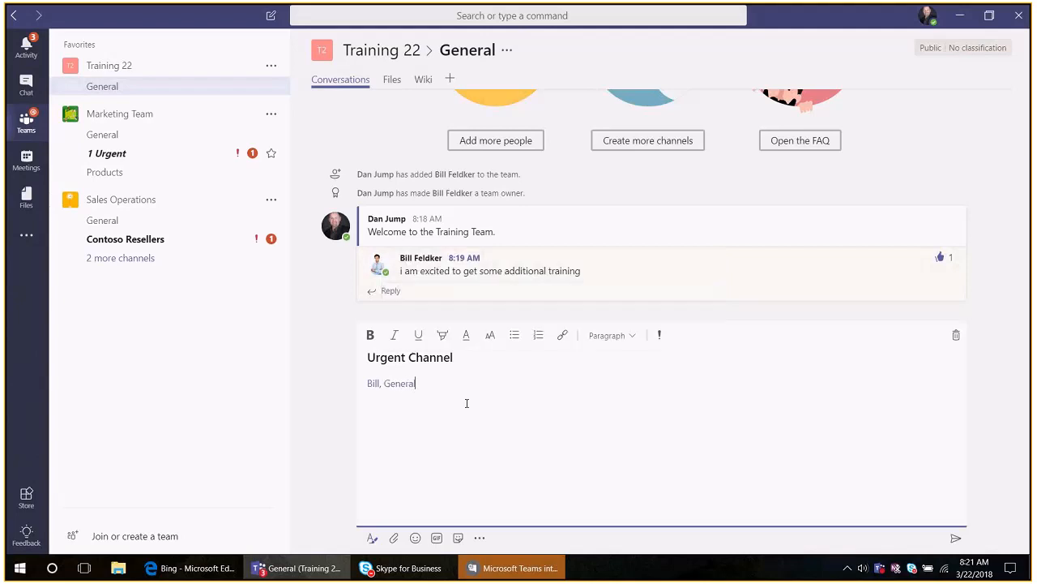
text(, @team)
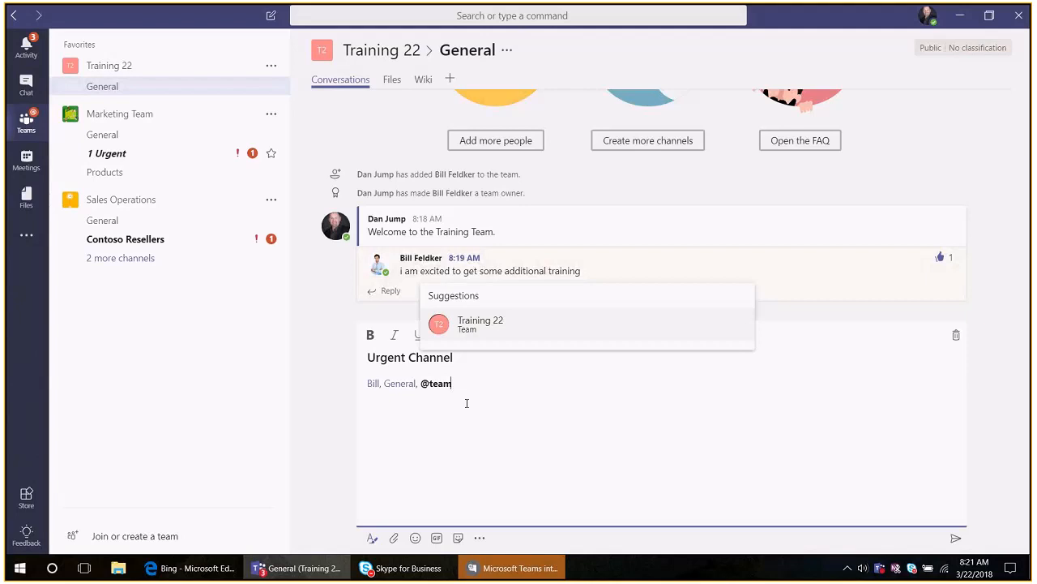
key(Return)
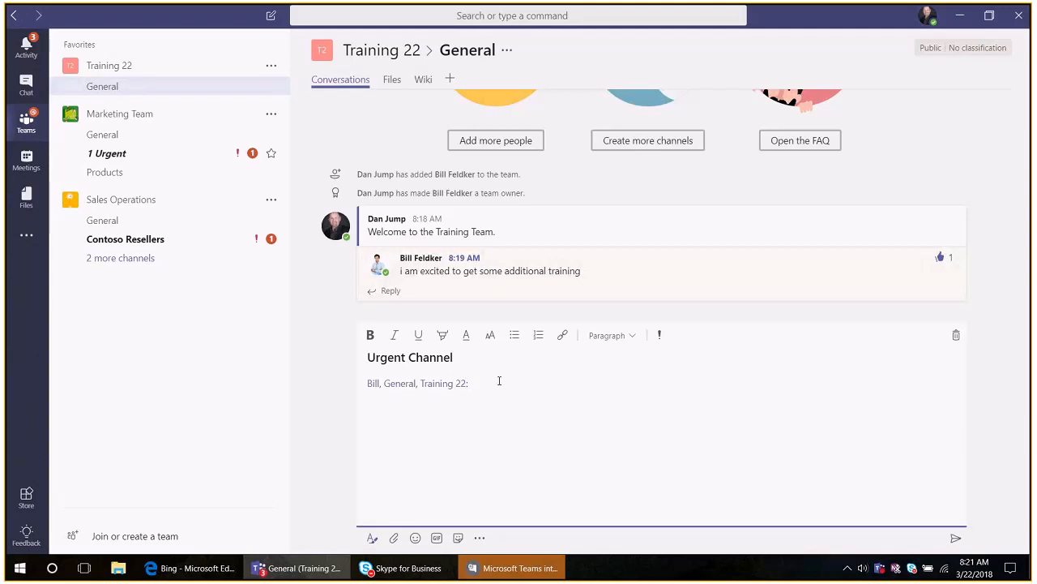
- Complete the message after the mentions with "I have created an Urgent Channel to keep us all on the same page. Please, follow it."
text(have created an Urgent Chann)
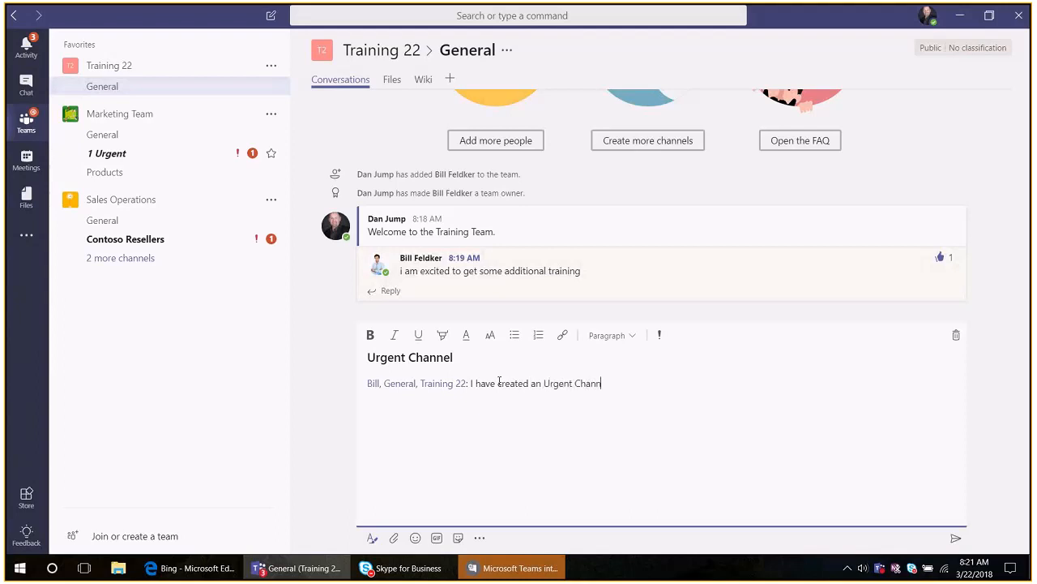
text(el to keep us all on the same )
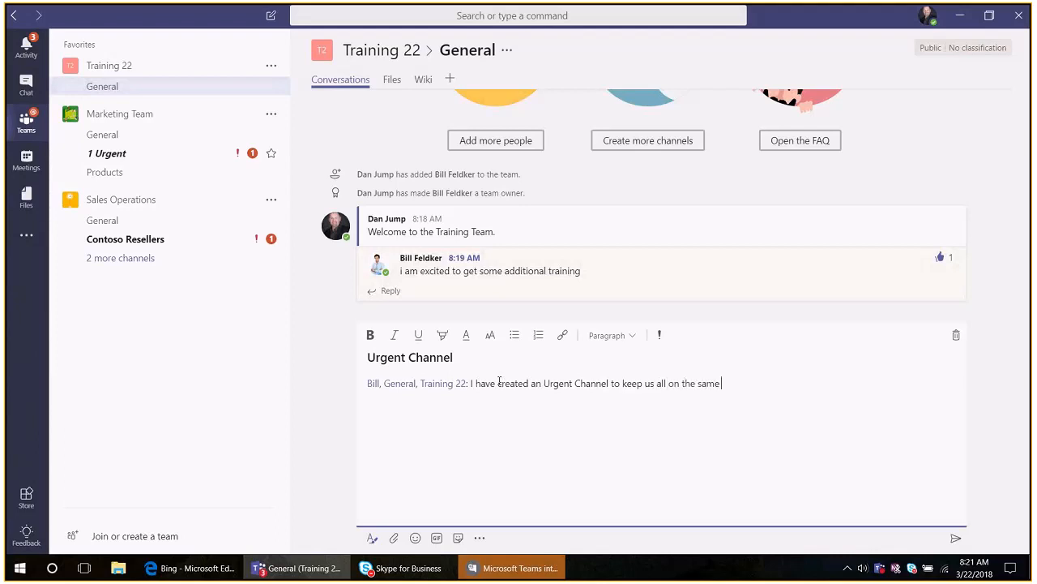
text(page. Please, follow it.)
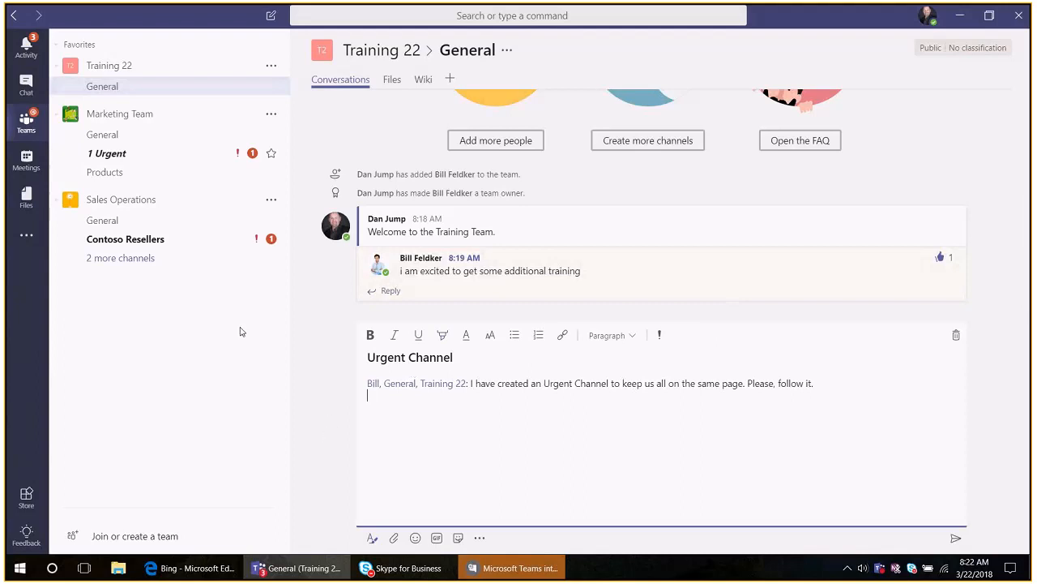
click(275, 66)
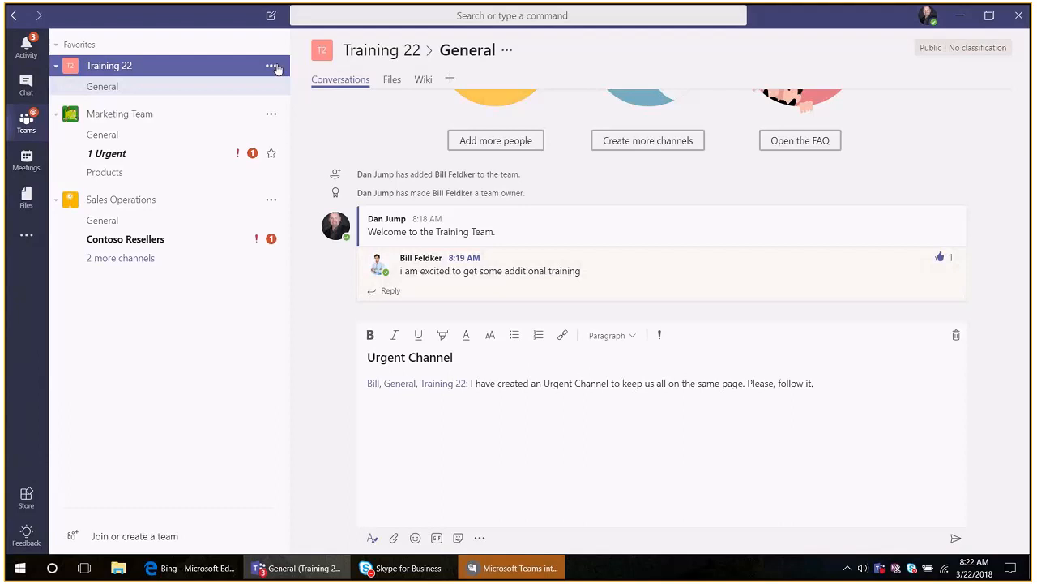
click(510, 49)
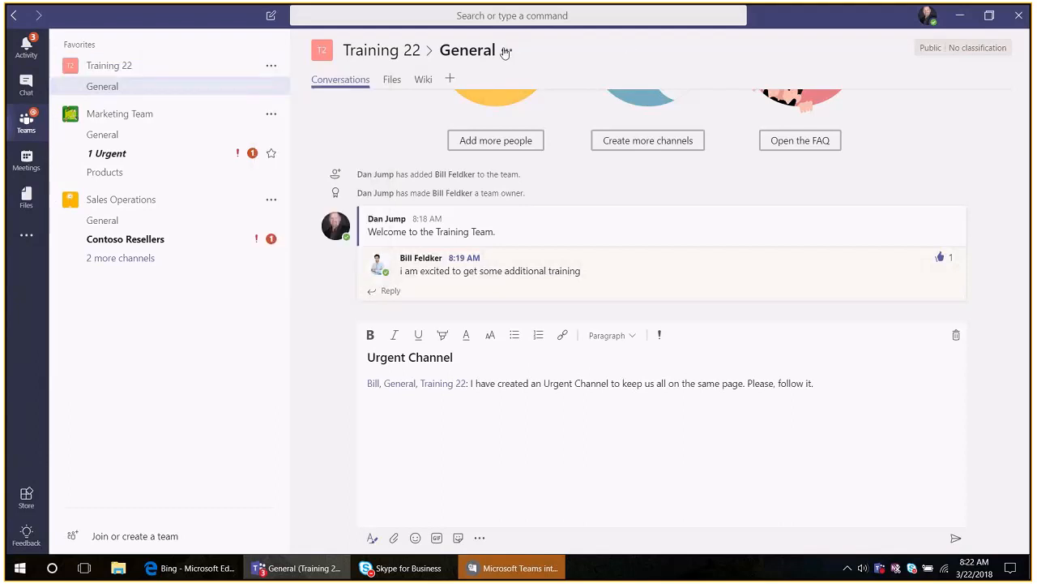
click(506, 51)
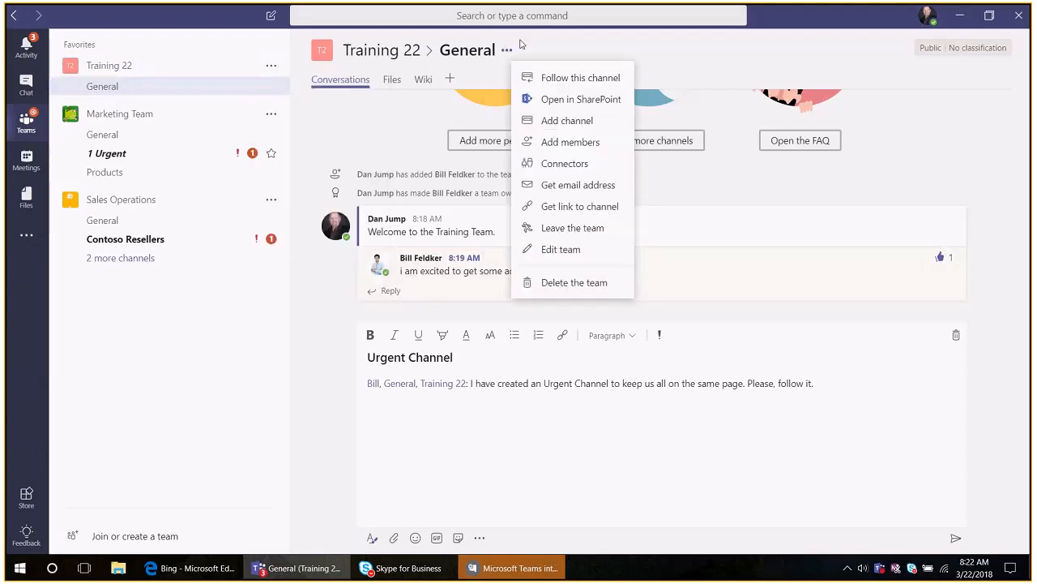
click(536, 41)
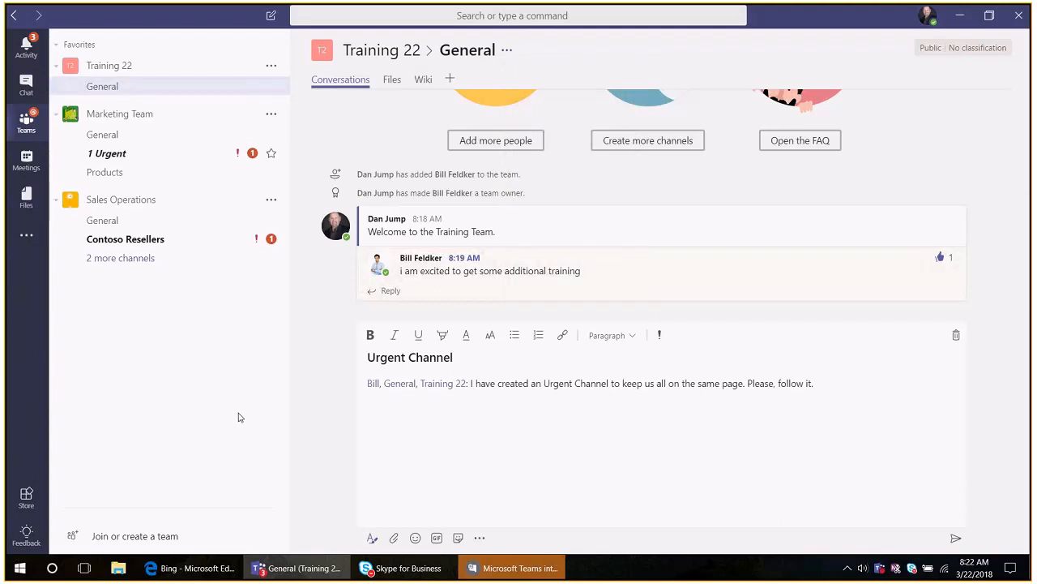
- Create a channel named Budget for the Training 22 team without a description and mark it as a favorite
scroll(607, 306, up, 3)
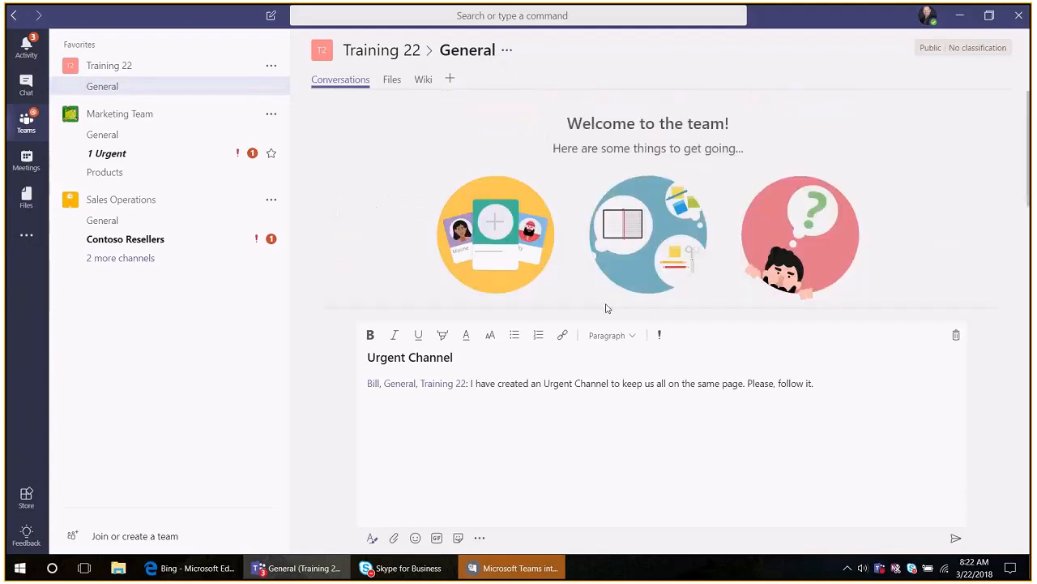
scroll(611, 233, down, 2)
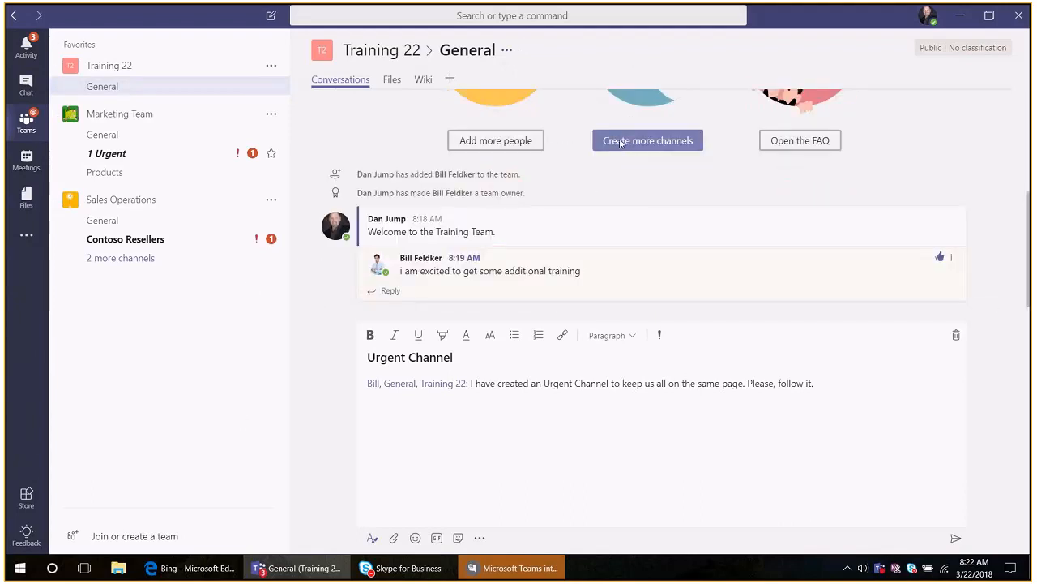
click(619, 142)
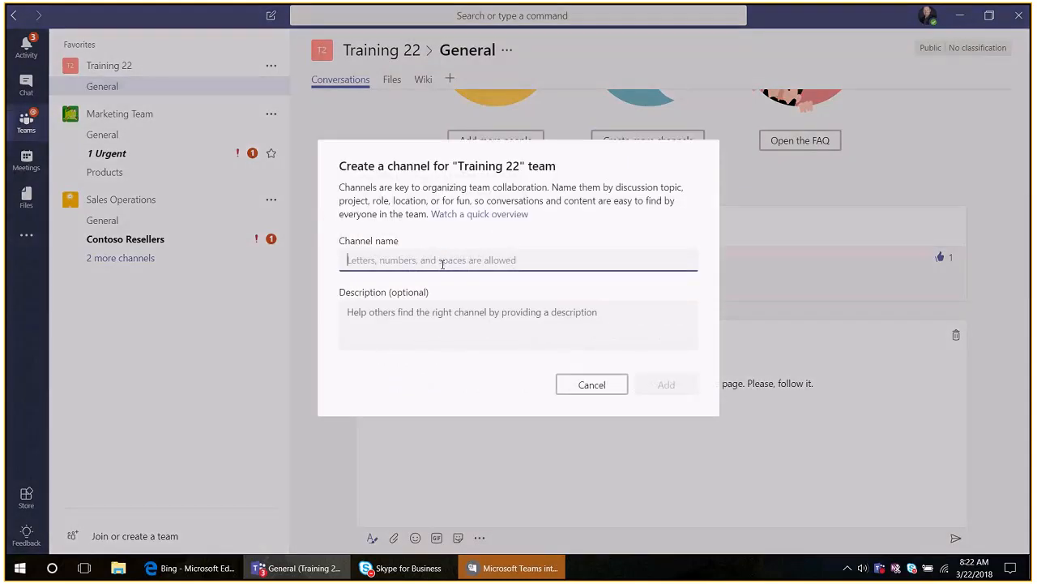
text(Budget)
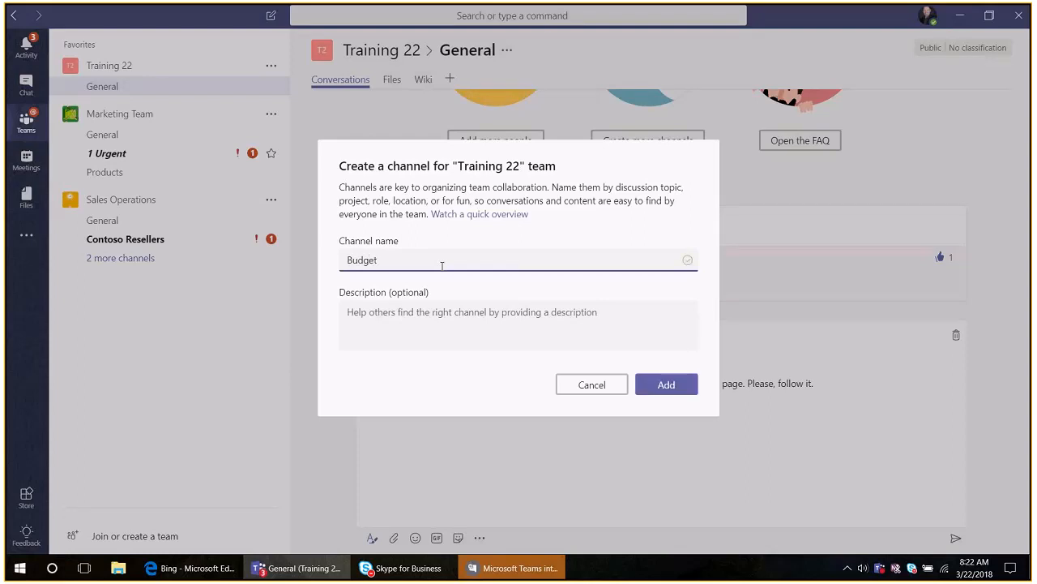
key(Tab)
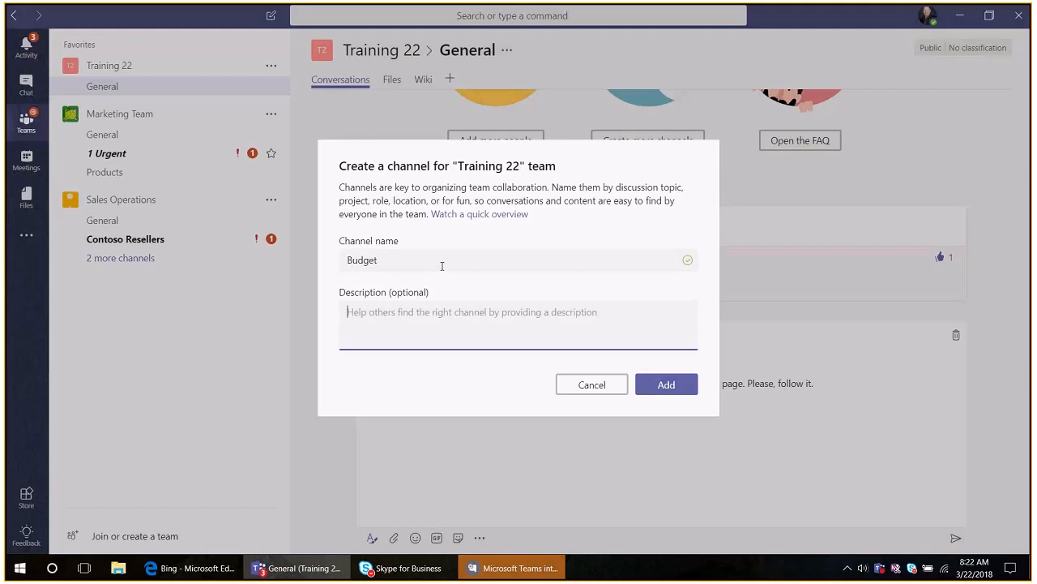
click(674, 387)
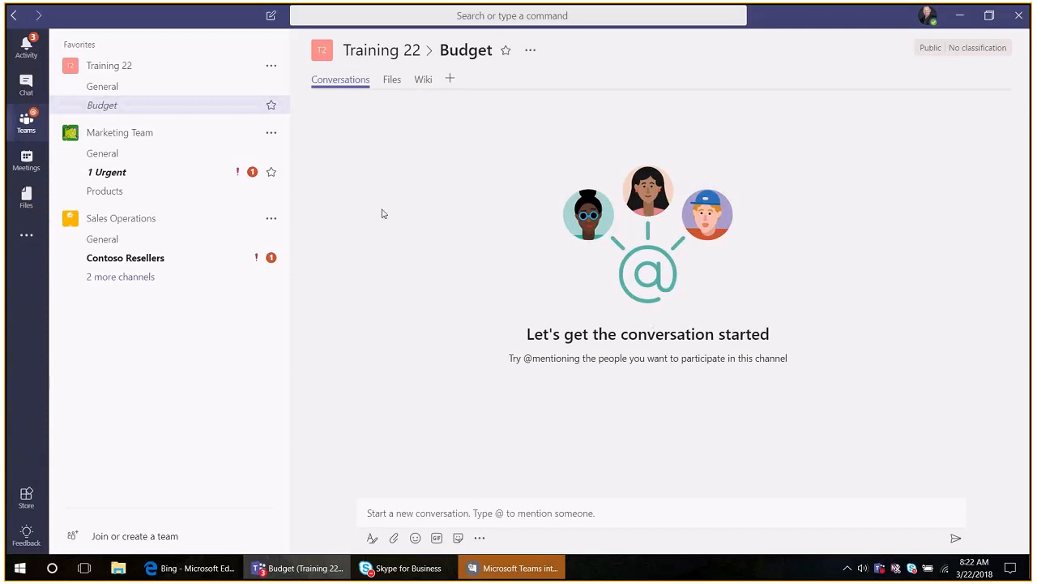
click(270, 104)
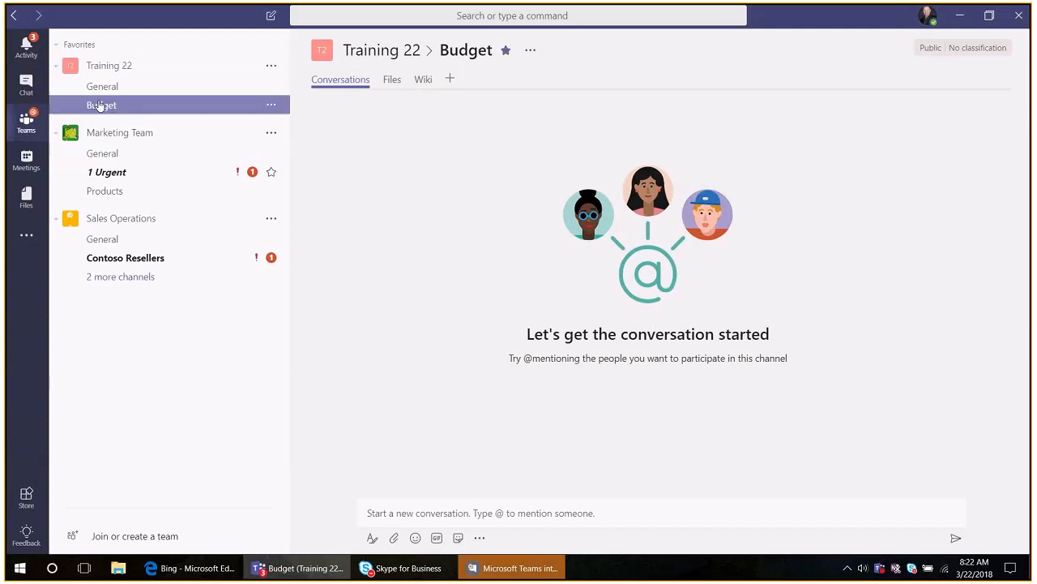
click(274, 69)
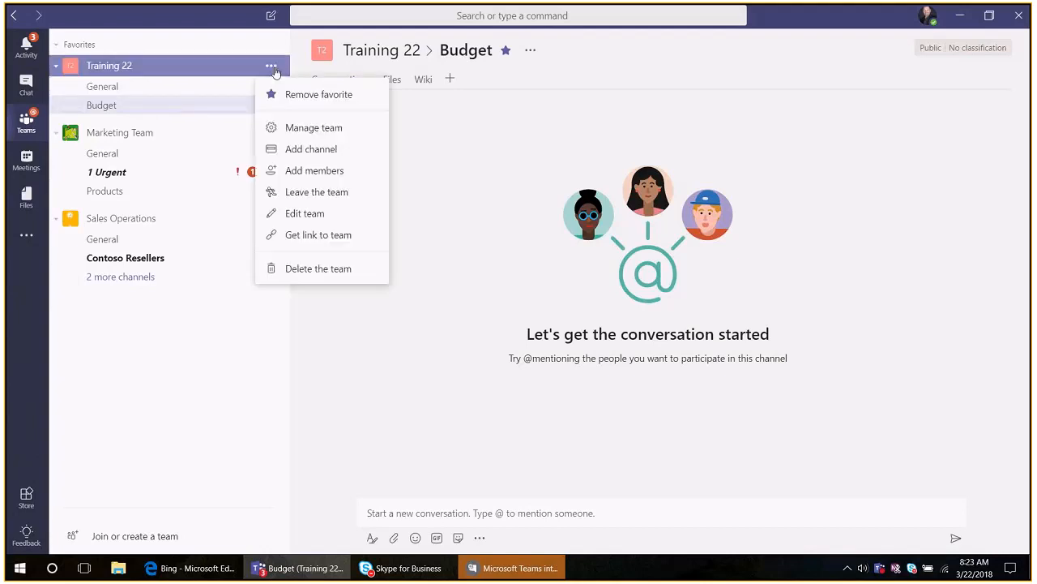
click(298, 148)
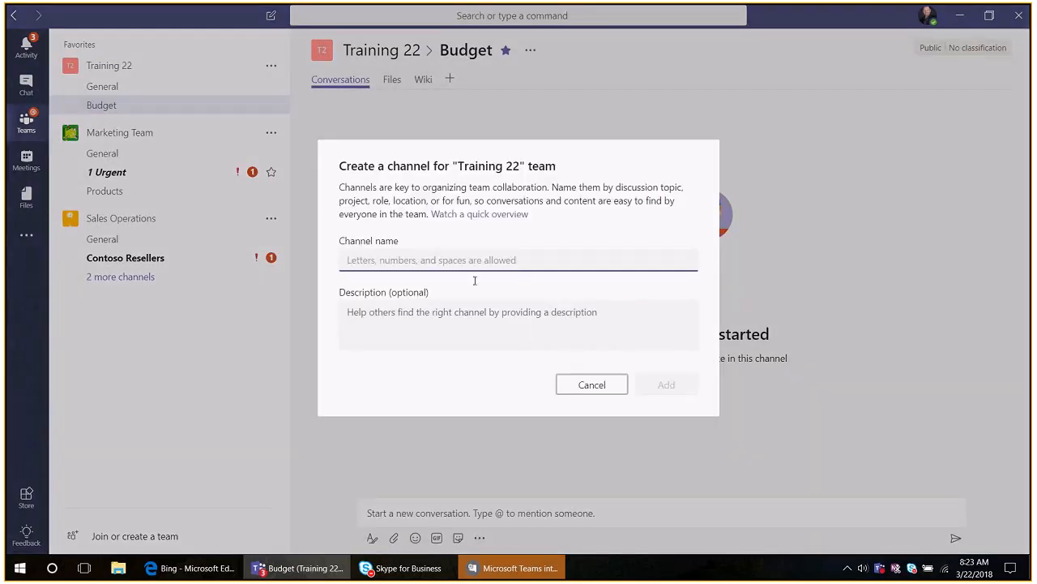
click(607, 384)
- Create a channel named Venues for the Training 22 team without a description and mark it as a favorite
click(271, 64)
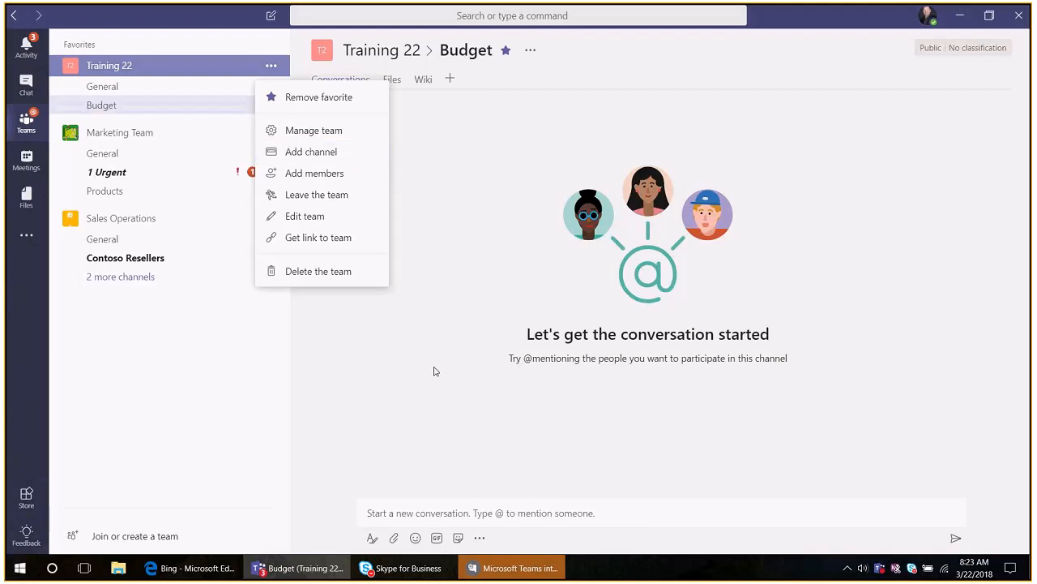
click(342, 161)
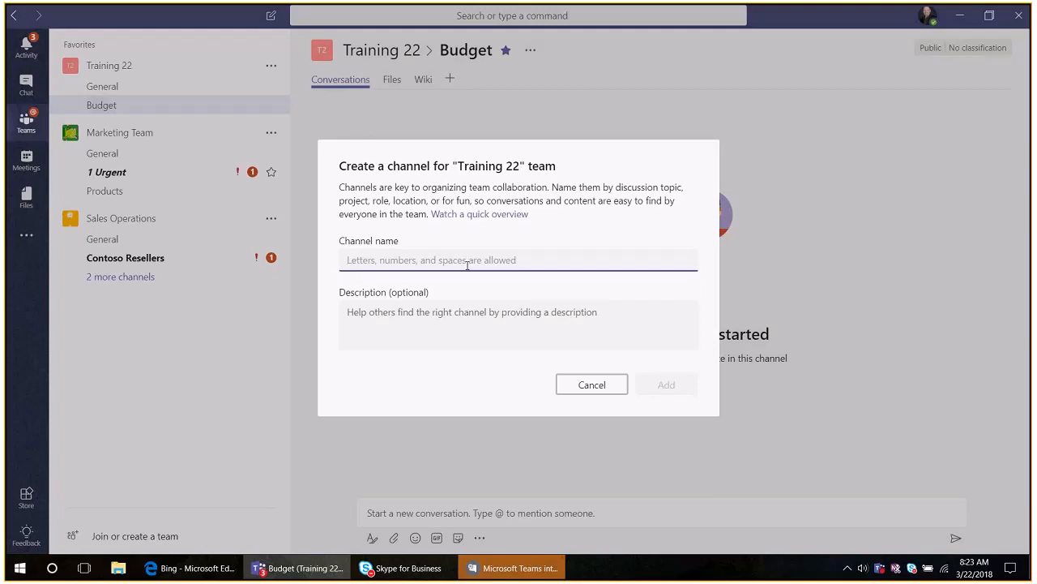
text(Venues)
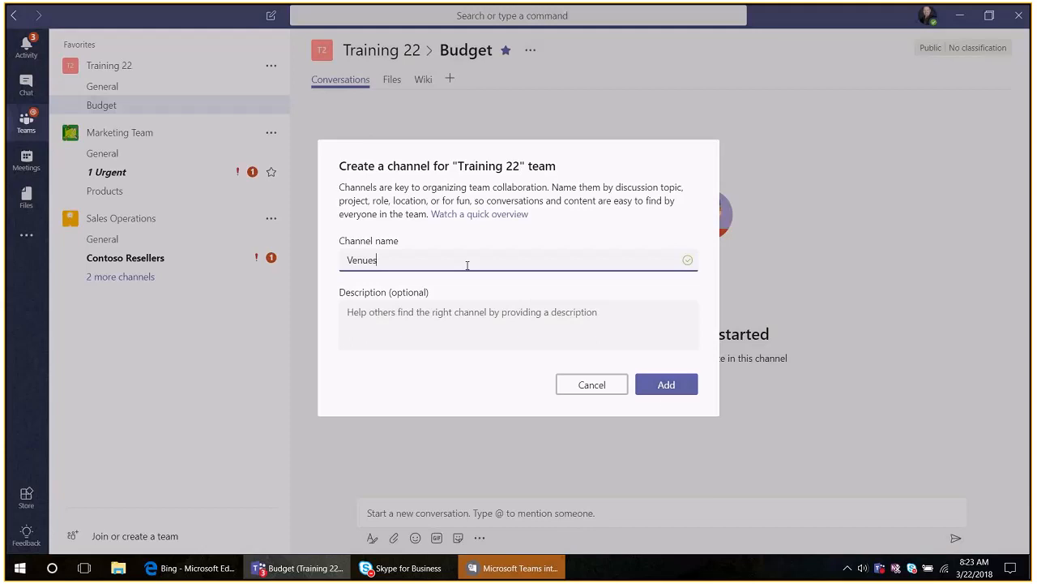
click(664, 397)
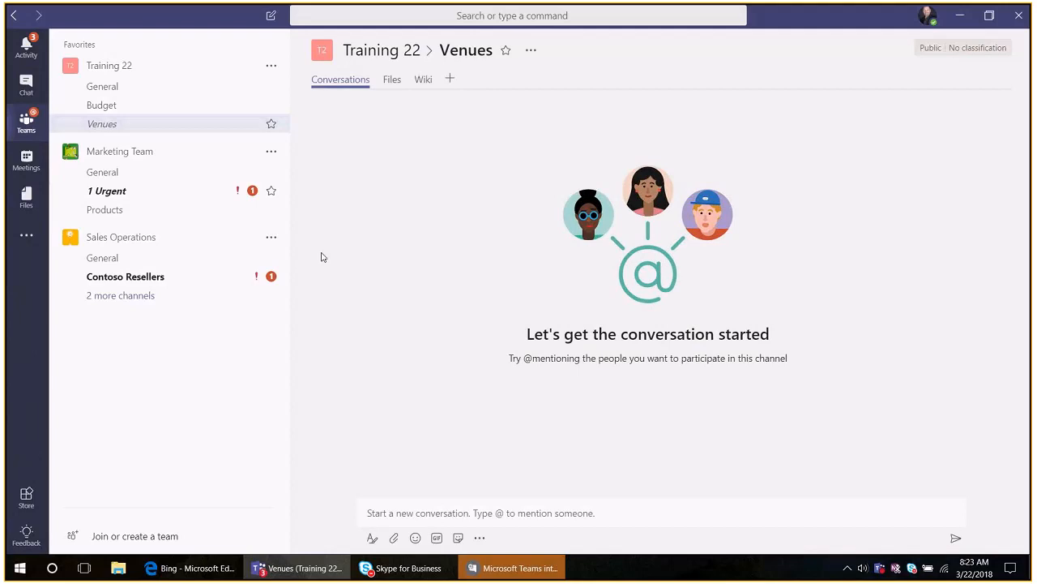
- Create a channel named 1-Urgent for the Training 22 team, described as "Owner:" plus the owner's full name, and mark it as a favorite
click(271, 68)
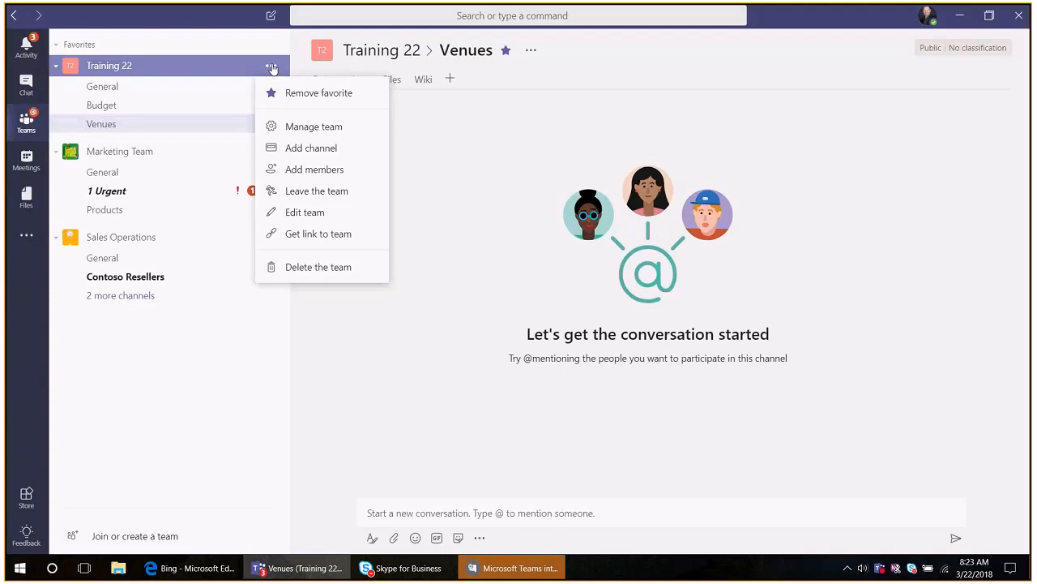
click(342, 149)
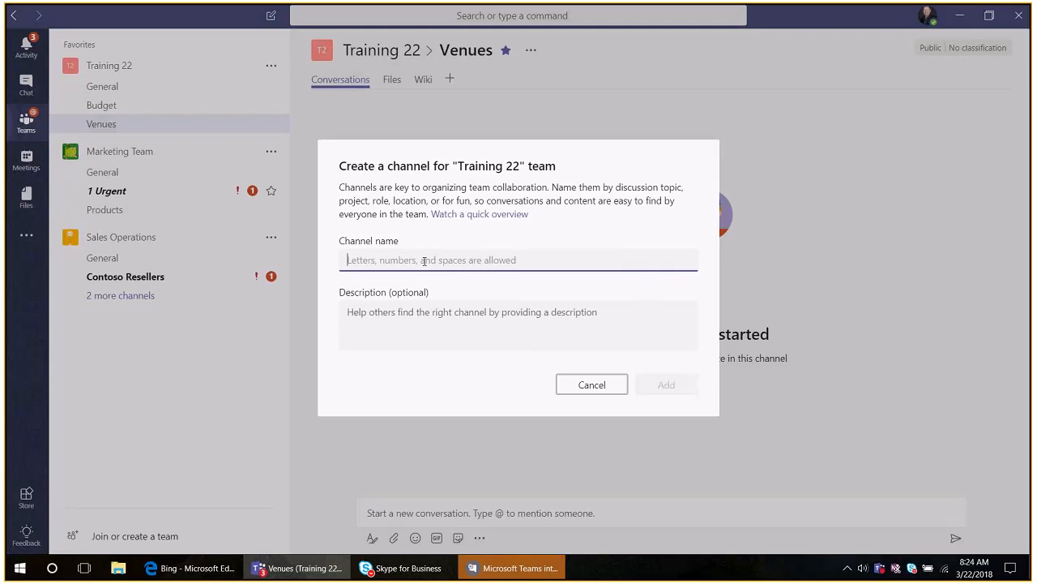
text(1)
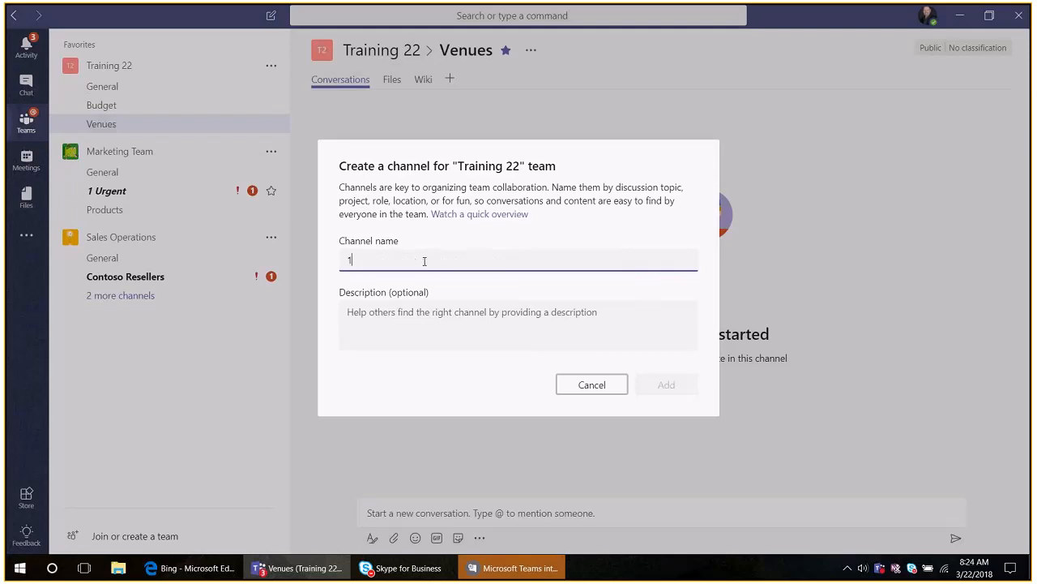
text(-Urgent)
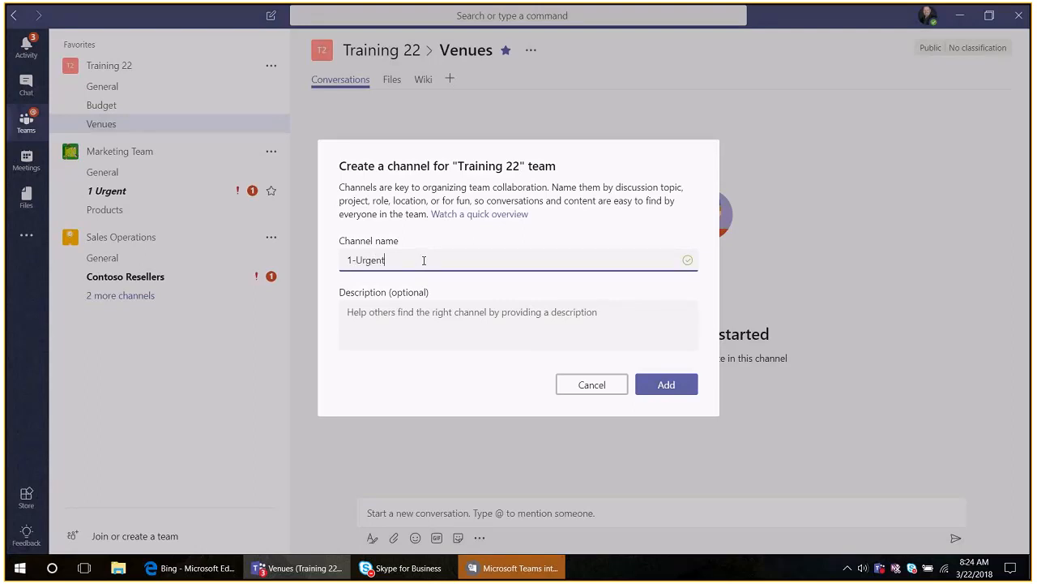
click(437, 313)
text(Owner: Dan Jump)
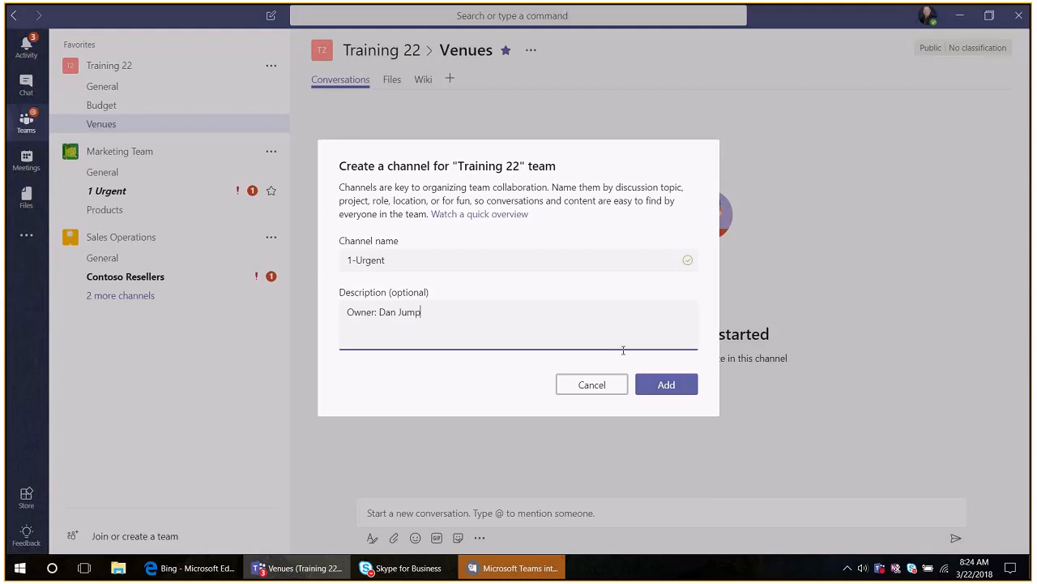
double_click(351, 259)
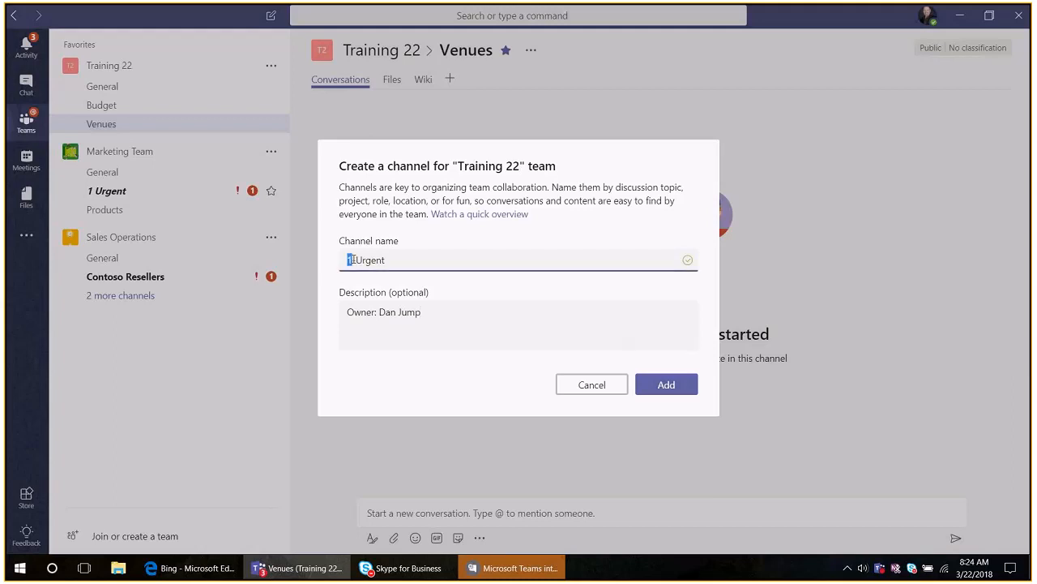
click(702, 348)
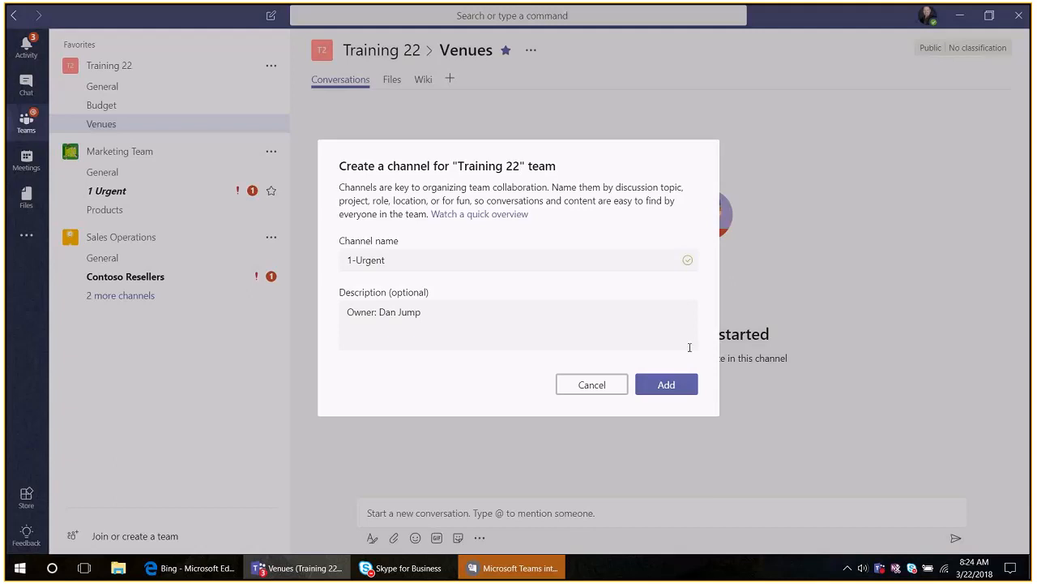
click(672, 386)
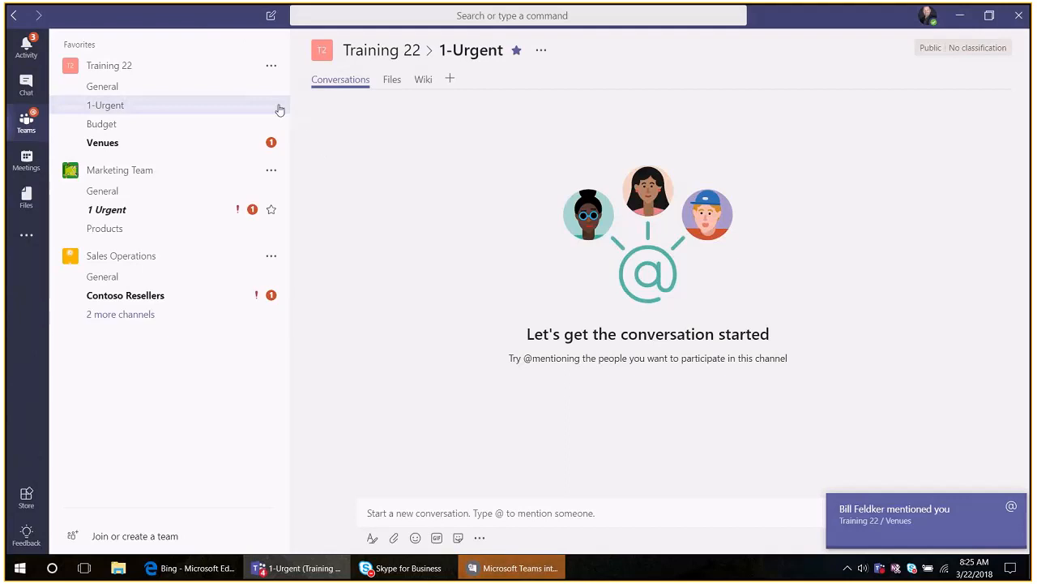
- Follow the 1-Urgent channel of the Training 22 team and copy the link to it
click(271, 106)
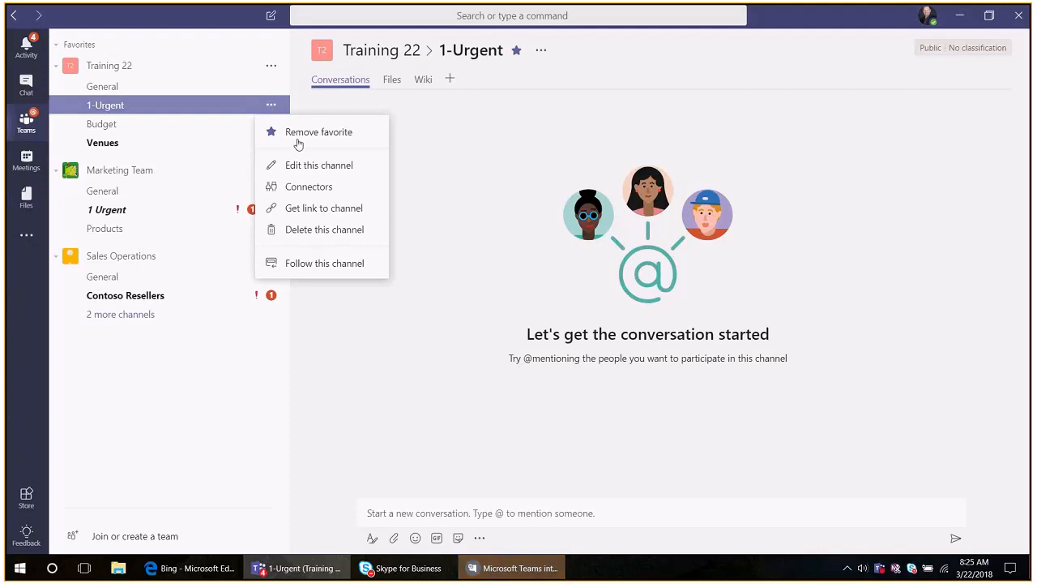
click(370, 267)
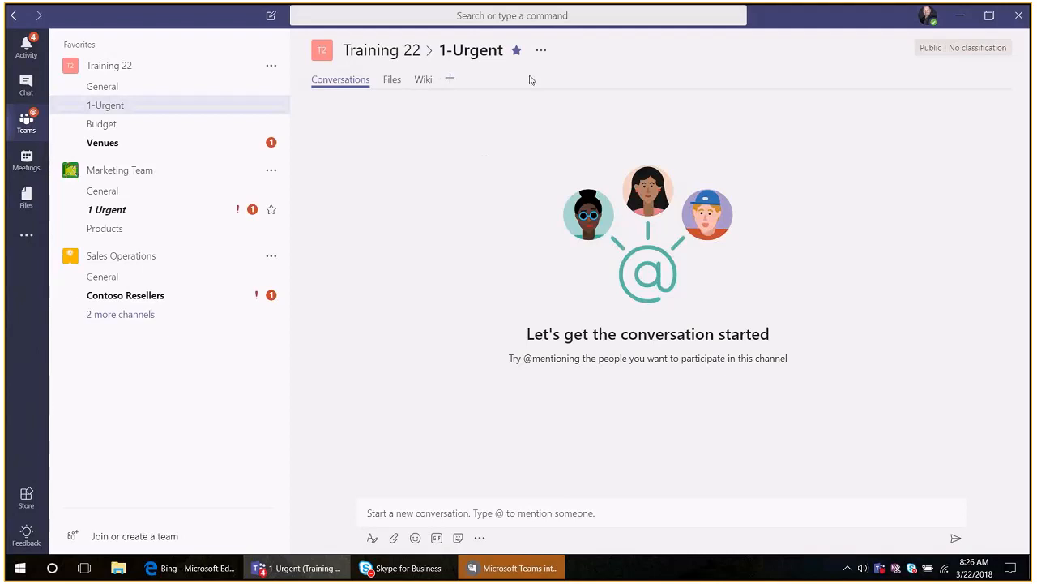
click(541, 53)
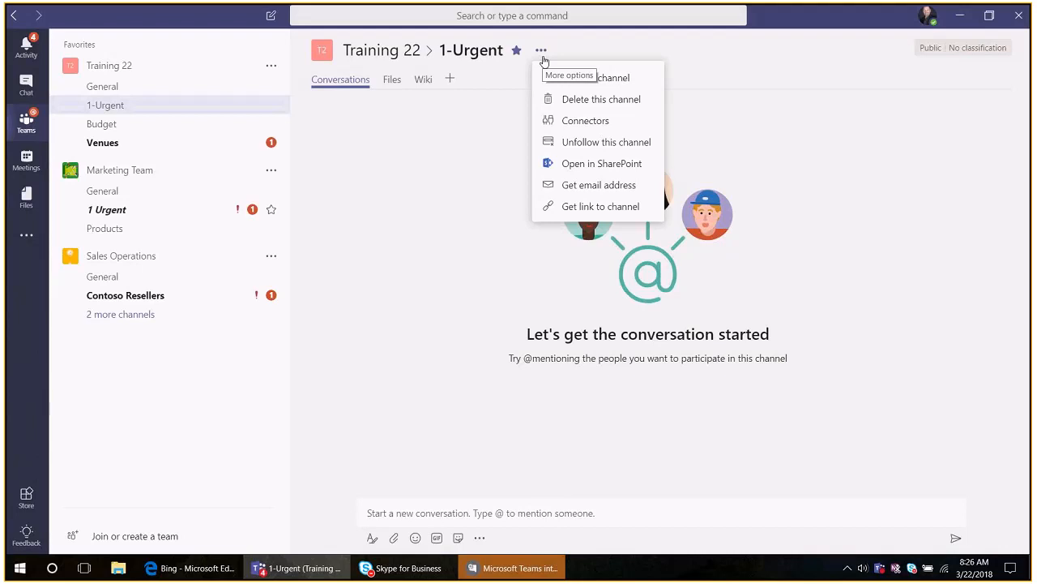
click(603, 208)
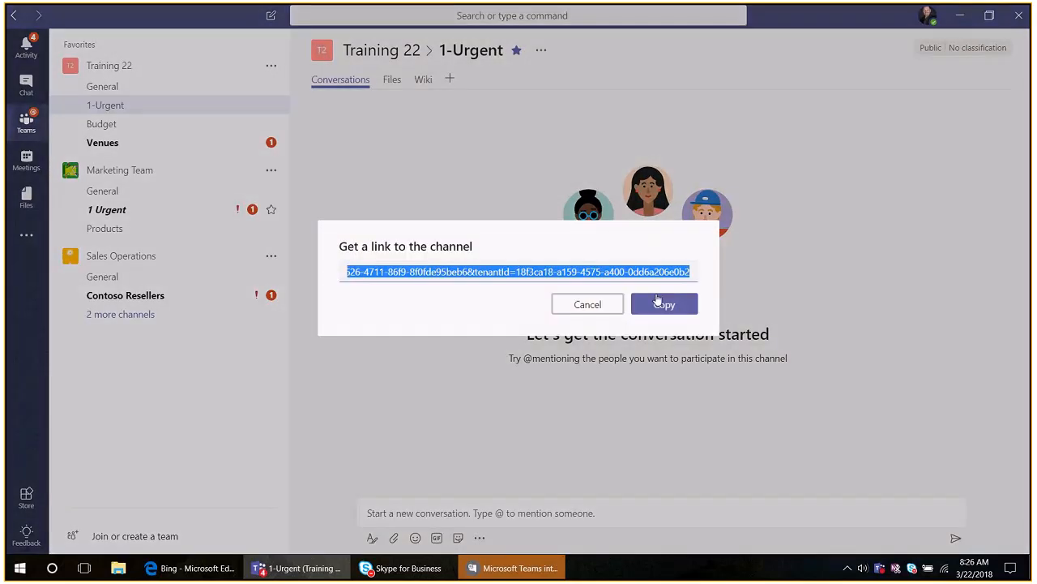
click(657, 301)
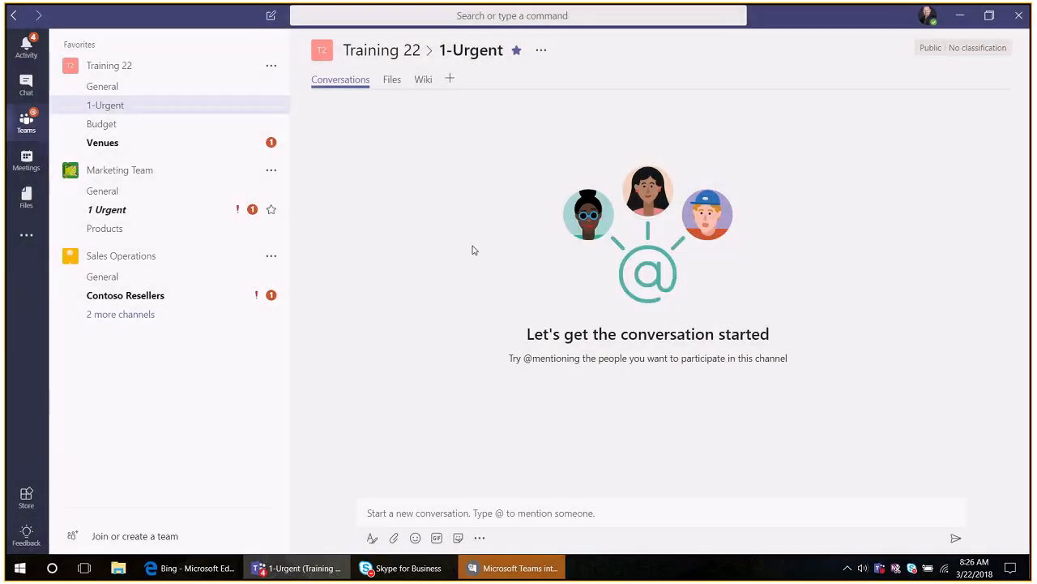
- Return to the unsent Urgent Channel message in the General channel of the Training 22 team
click(115, 67)
click(114, 66)
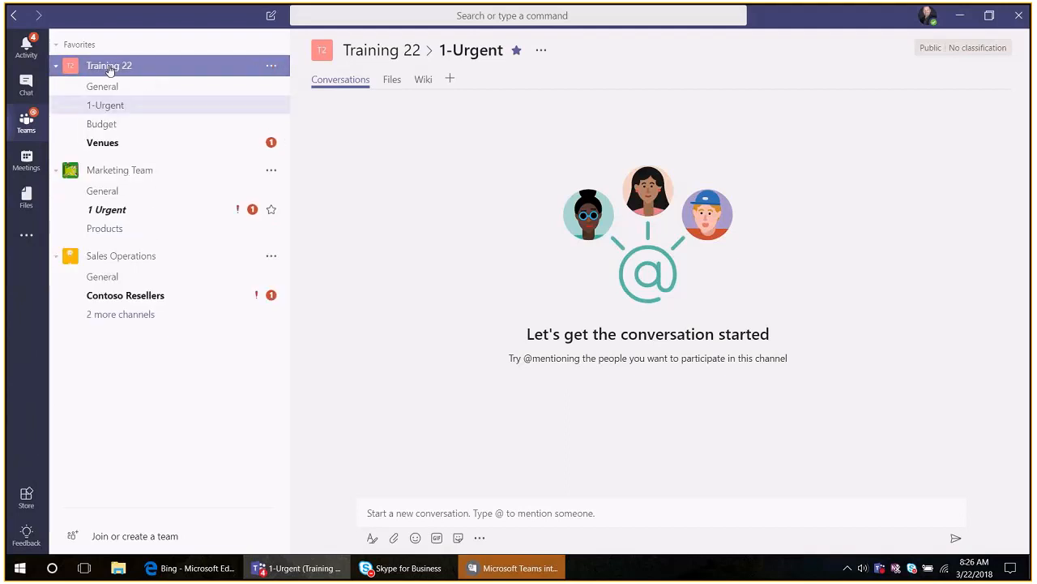
click(15, 16)
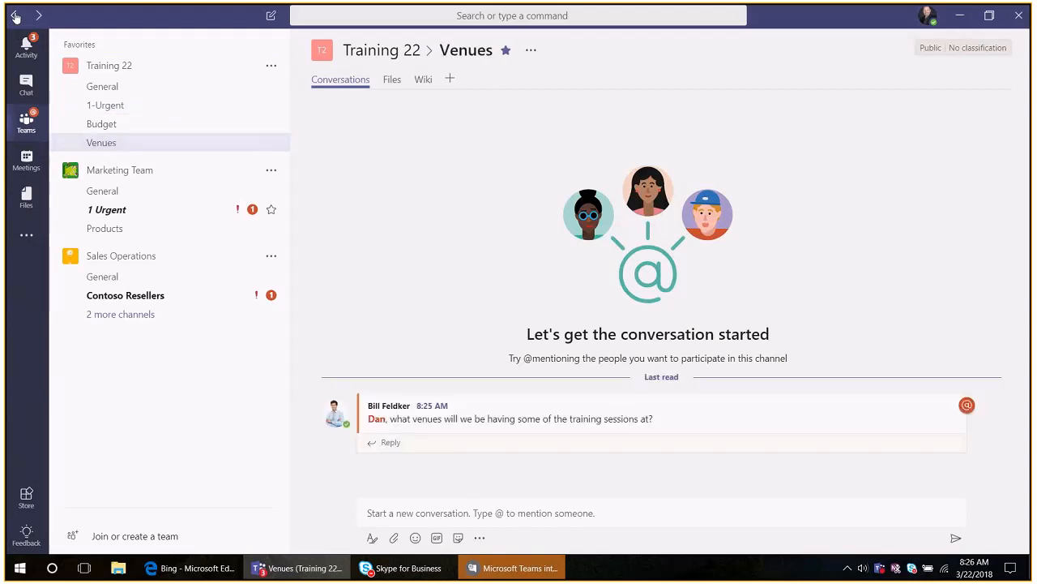
click(15, 17)
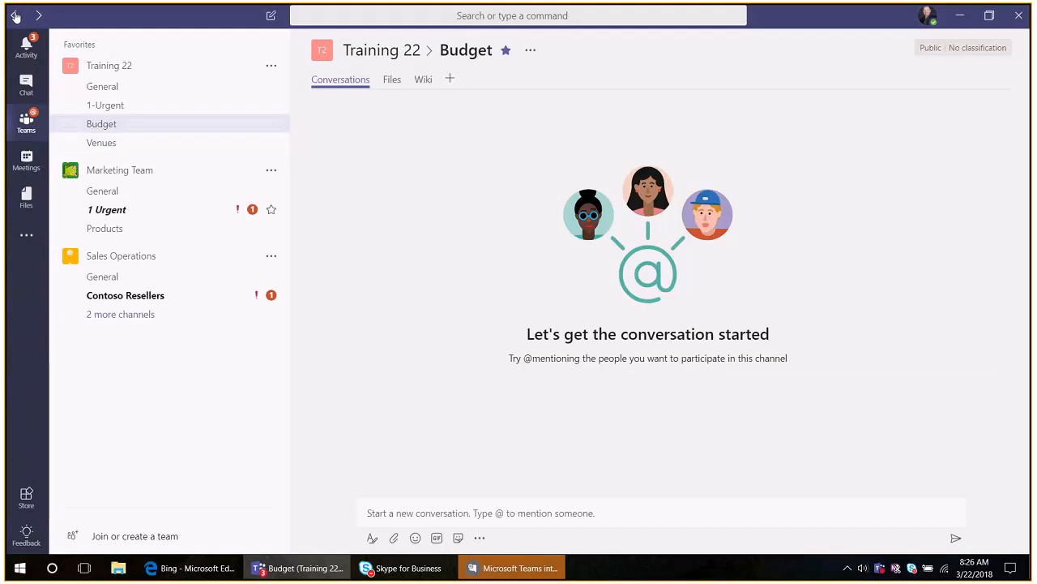
click(15, 16)
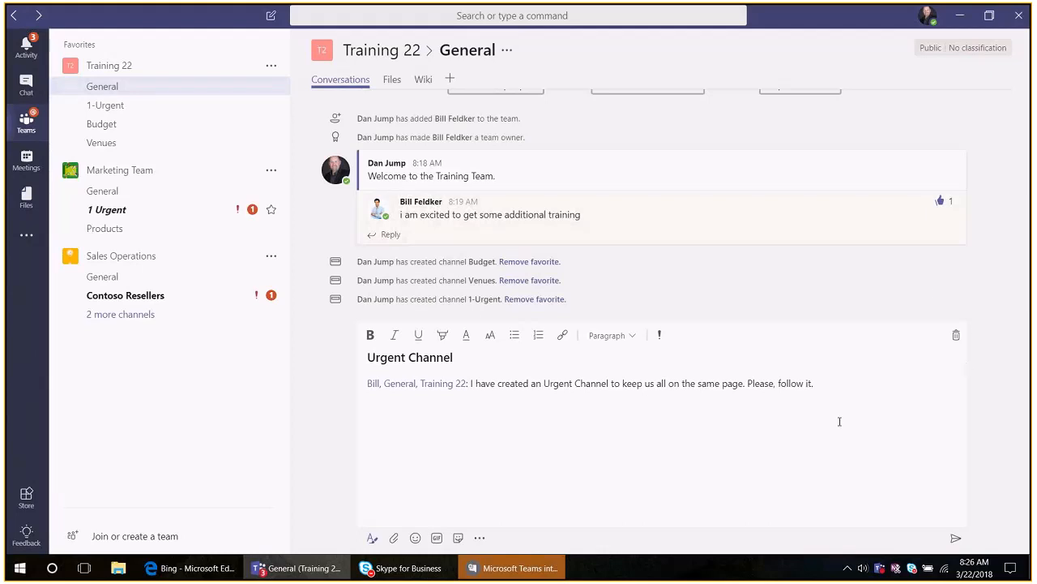
click(725, 452)
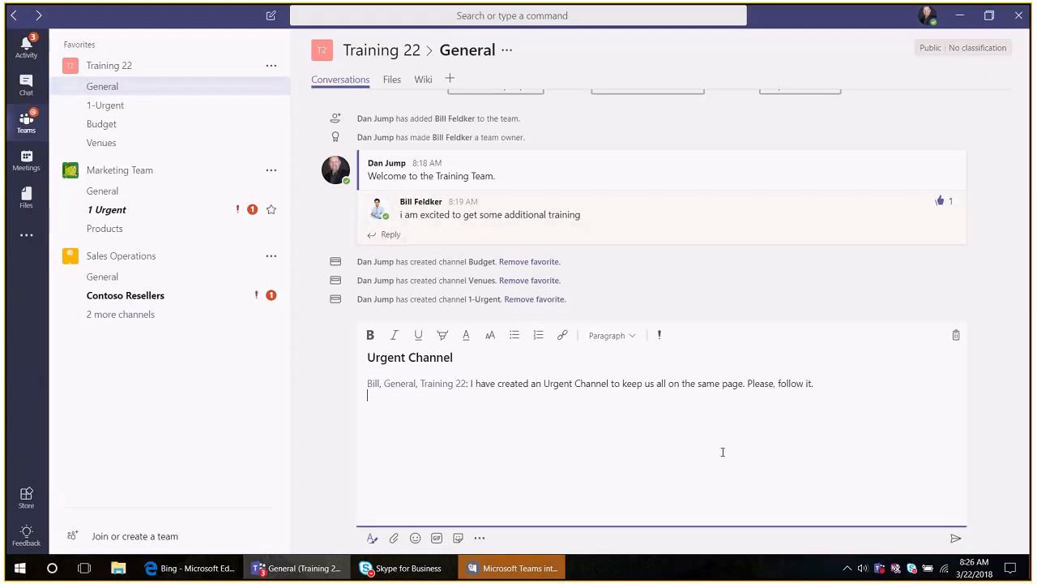
- Link the words "an Urgent Channel" in the message to the copied 1-Urgent channel address
drag(611, 383, 530, 383)
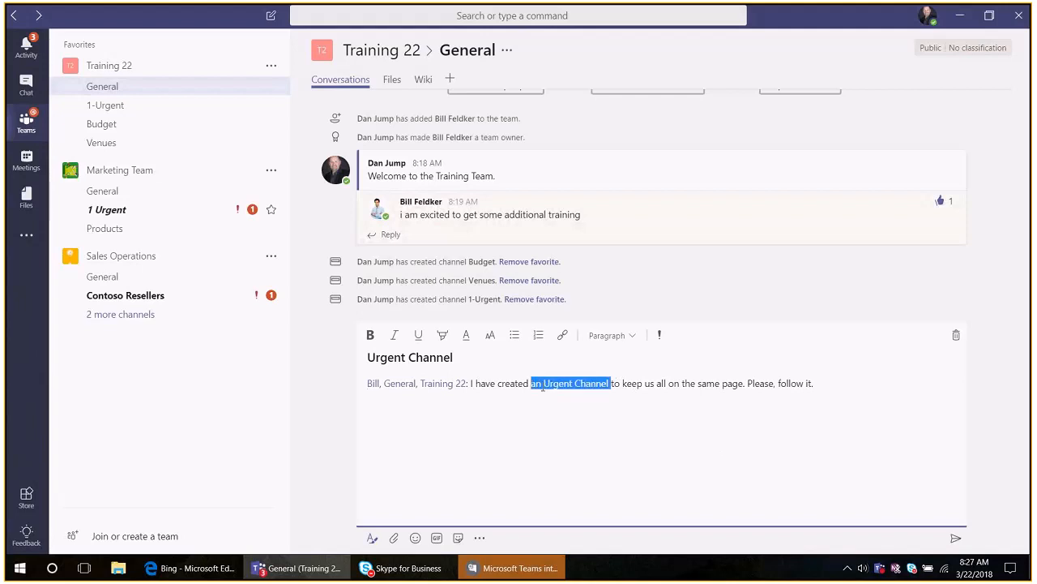
click(562, 335)
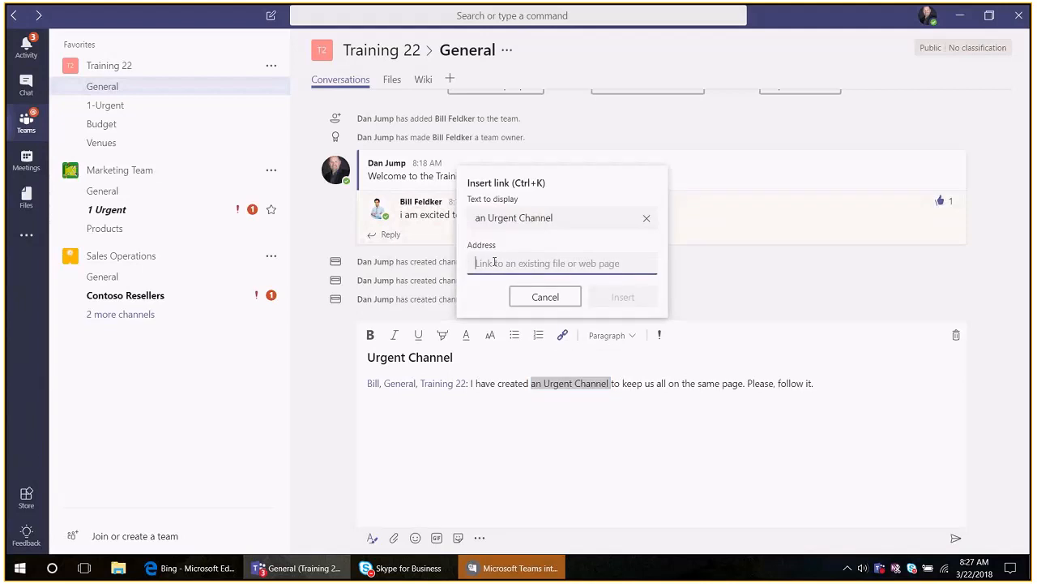
key(ctrl+v)
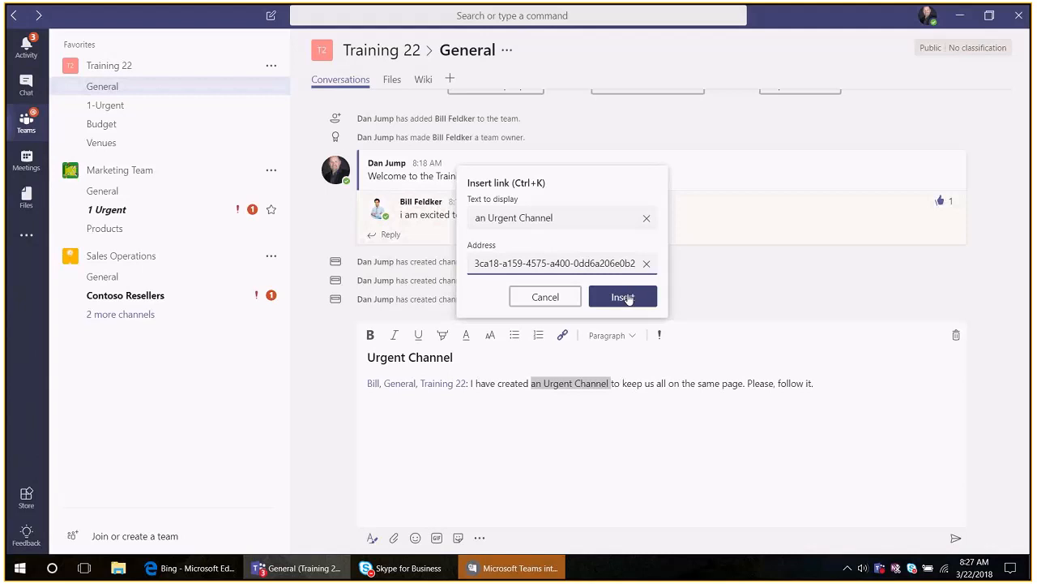
click(628, 298)
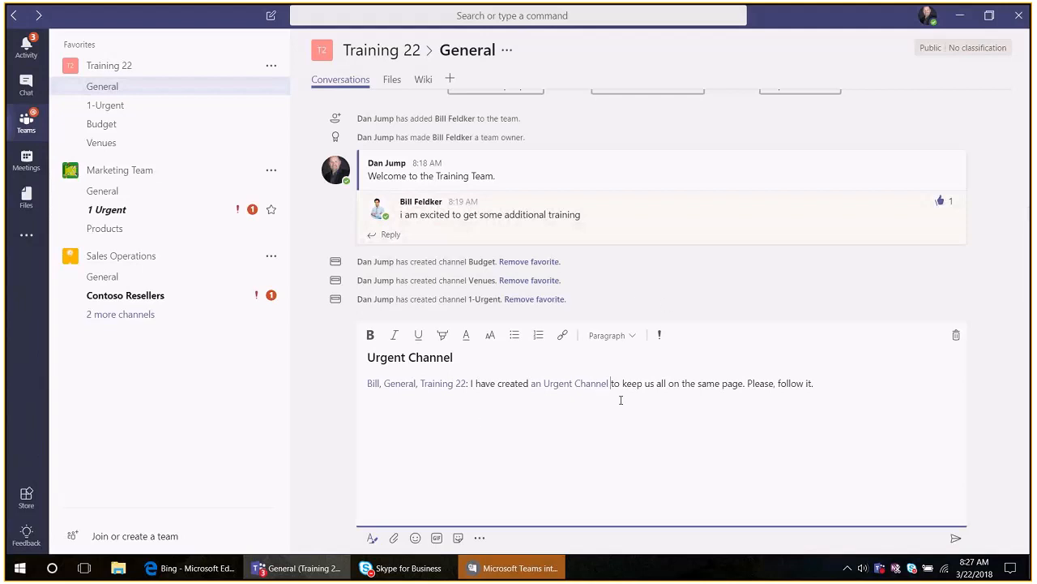
- Format the linked words "an Urgent Channel" as bold, underlined and orange
drag(608, 384, 530, 387)
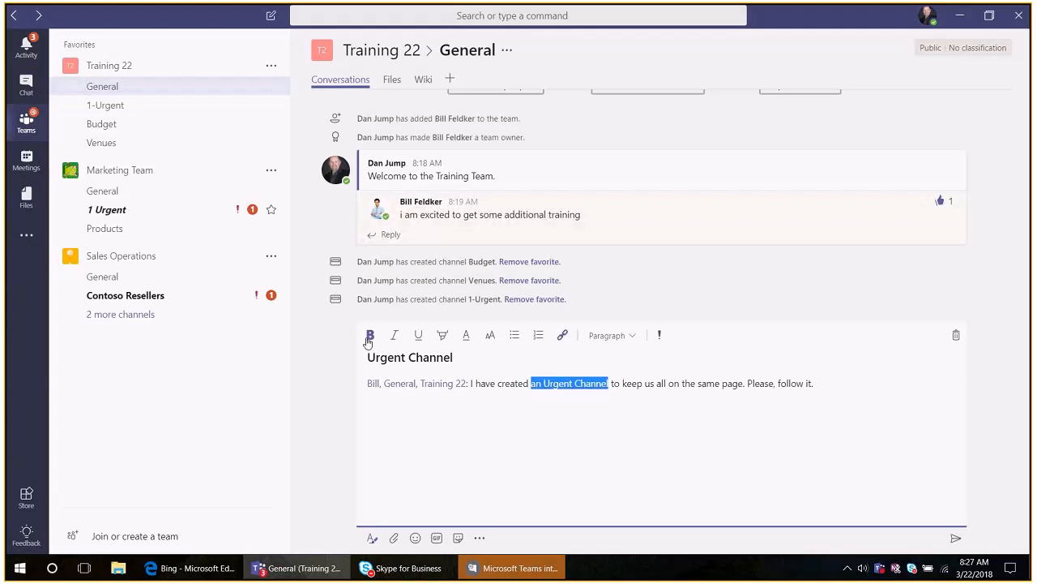
click(370, 336)
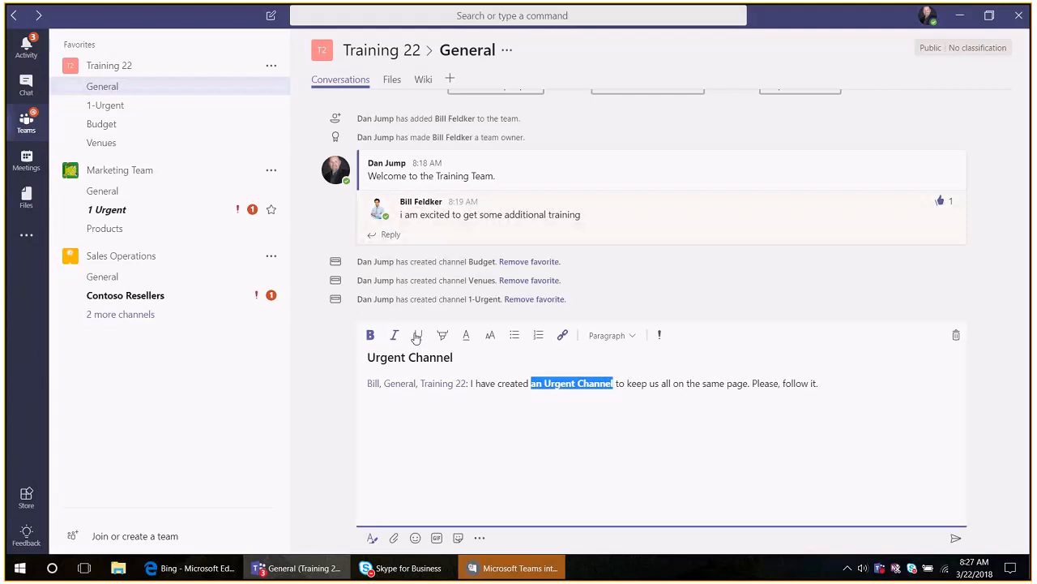
click(469, 335)
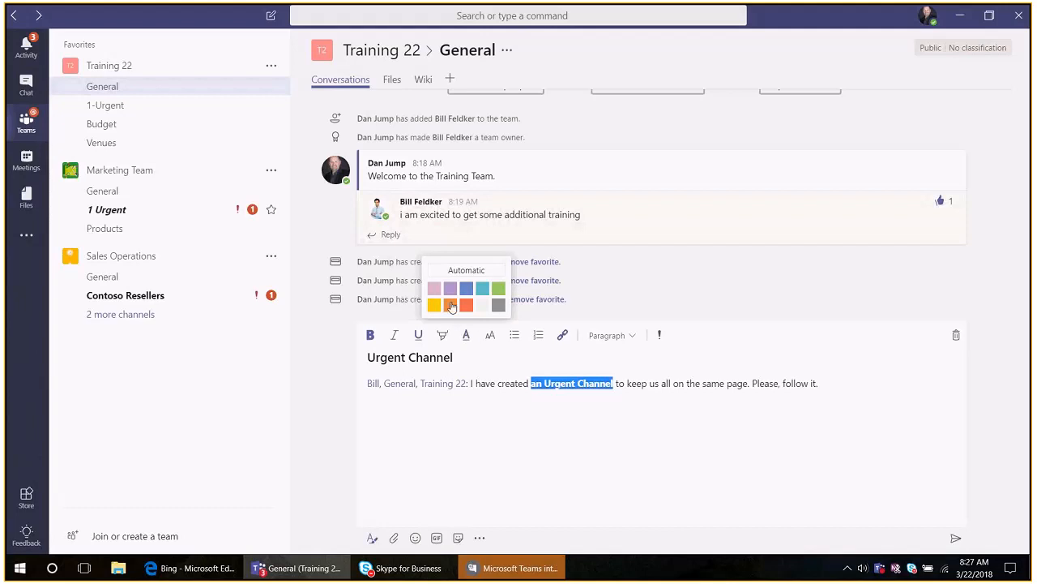
click(450, 303)
click(687, 412)
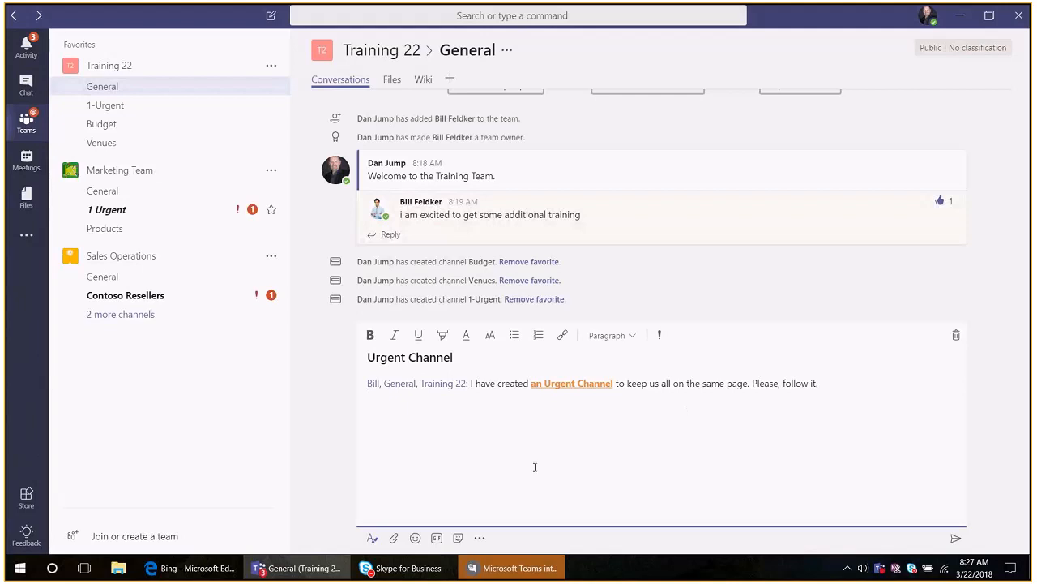
- Highlight the sentence "Please, follow it." in yellow
drag(752, 383, 823, 386)
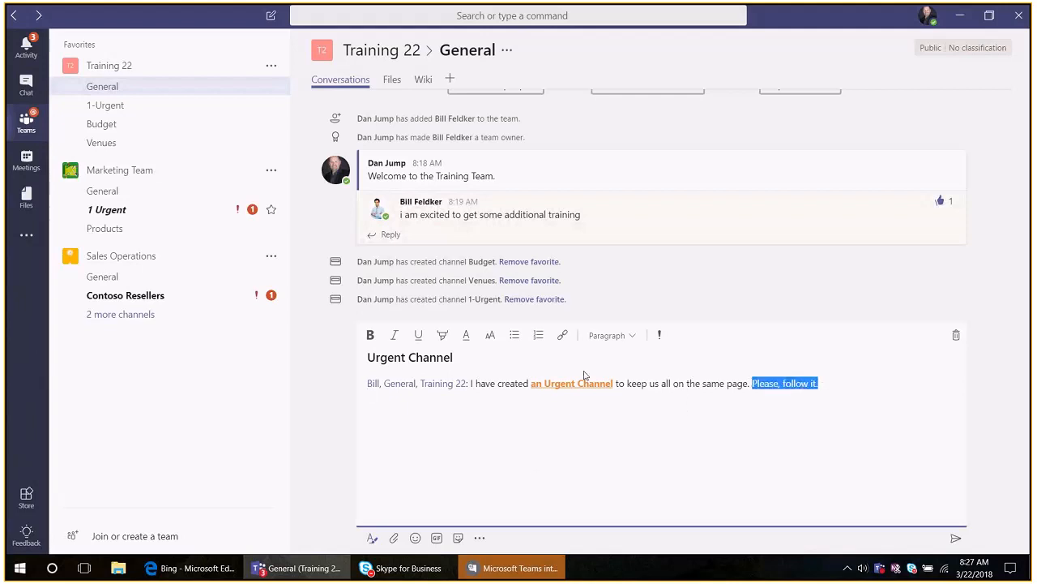
click(442, 335)
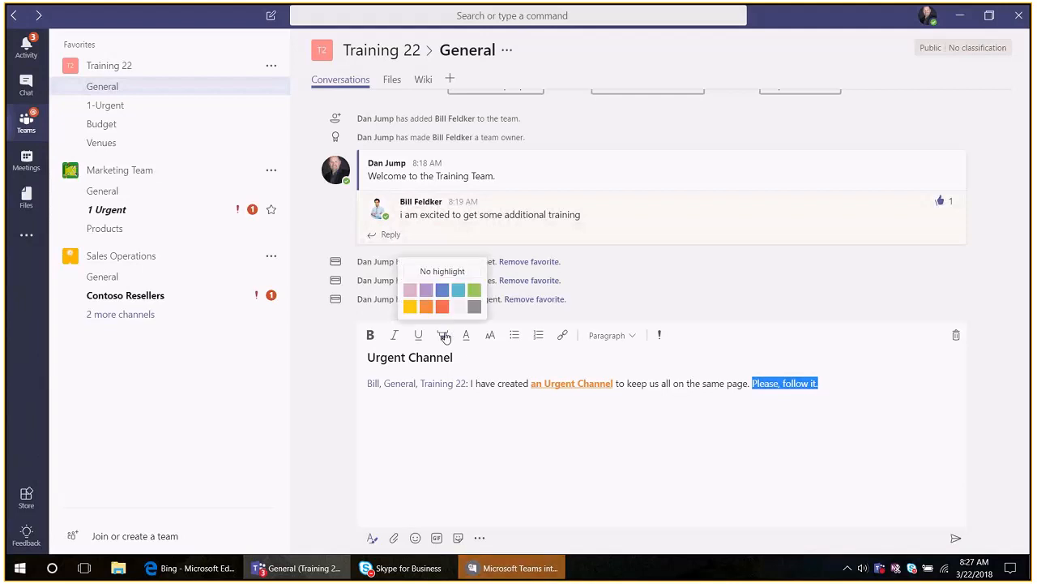
click(410, 309)
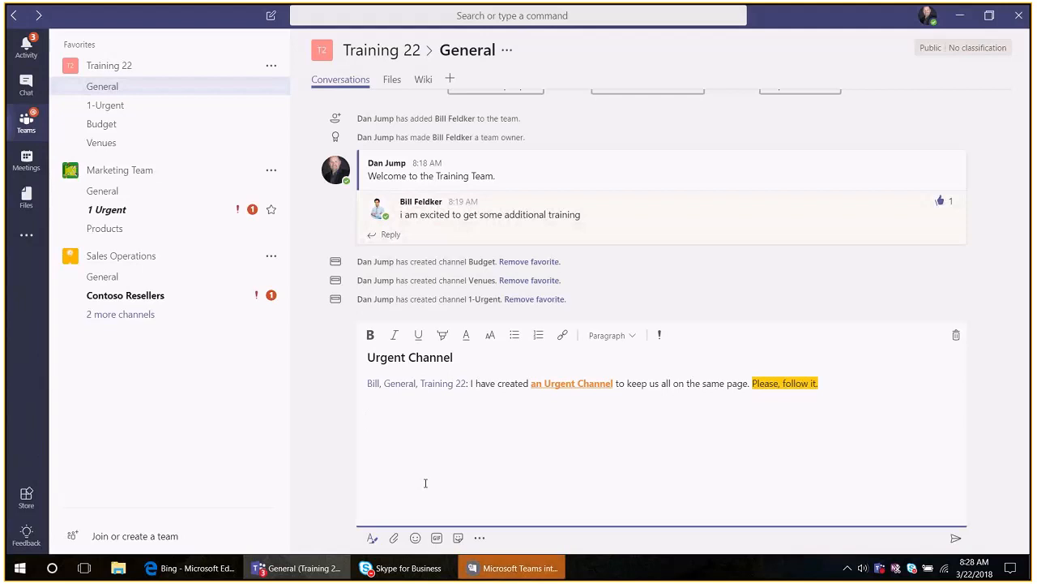
- Add a blushing smiley emoji below the message text, followed by a new line
click(415, 538)
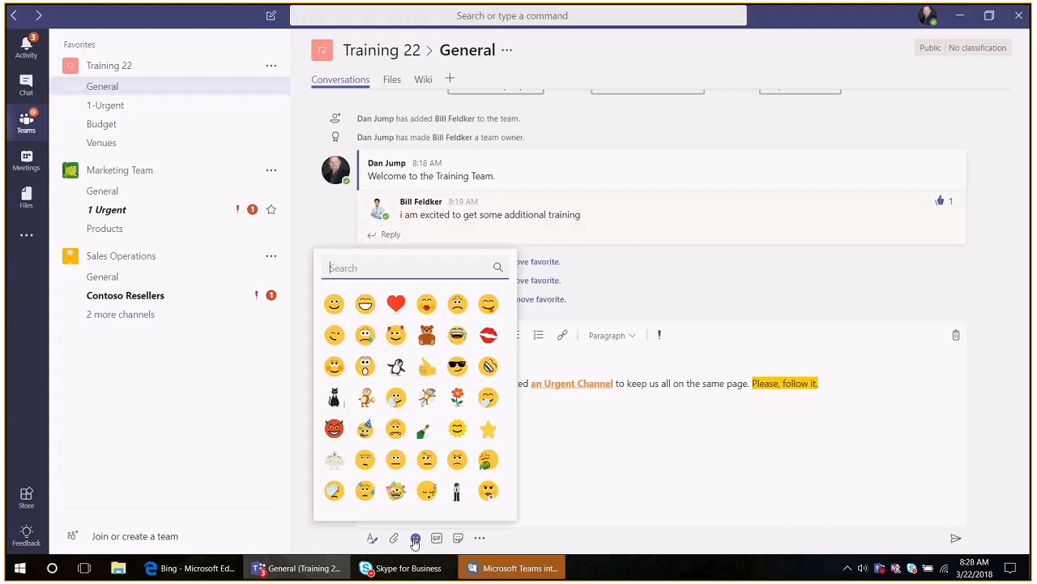
click(335, 369)
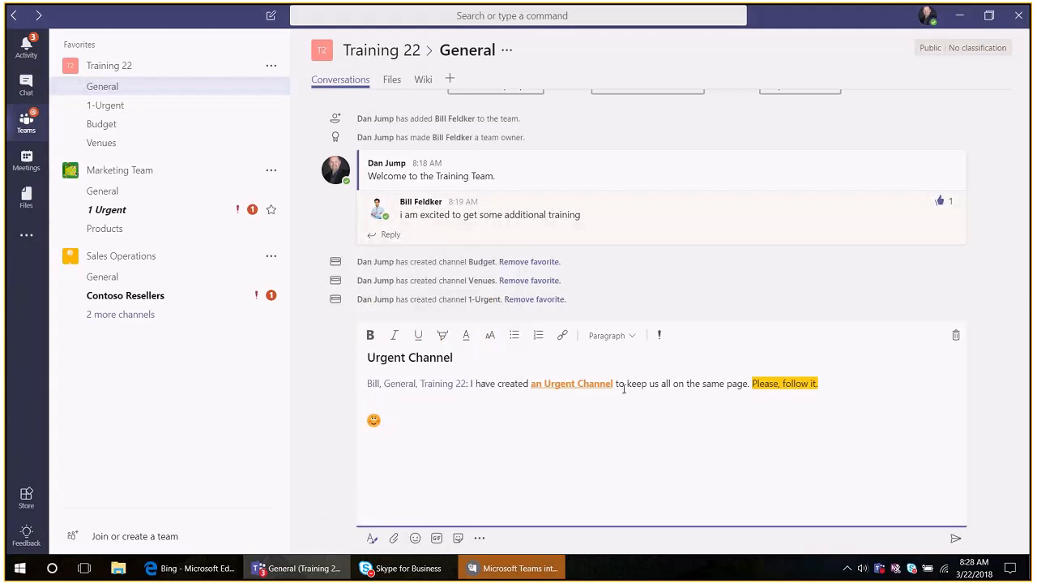
key(Return)
- Insert the popular "Research Time" shark sticker into the message with its caption changed to "Urgent Channel"
click(456, 539)
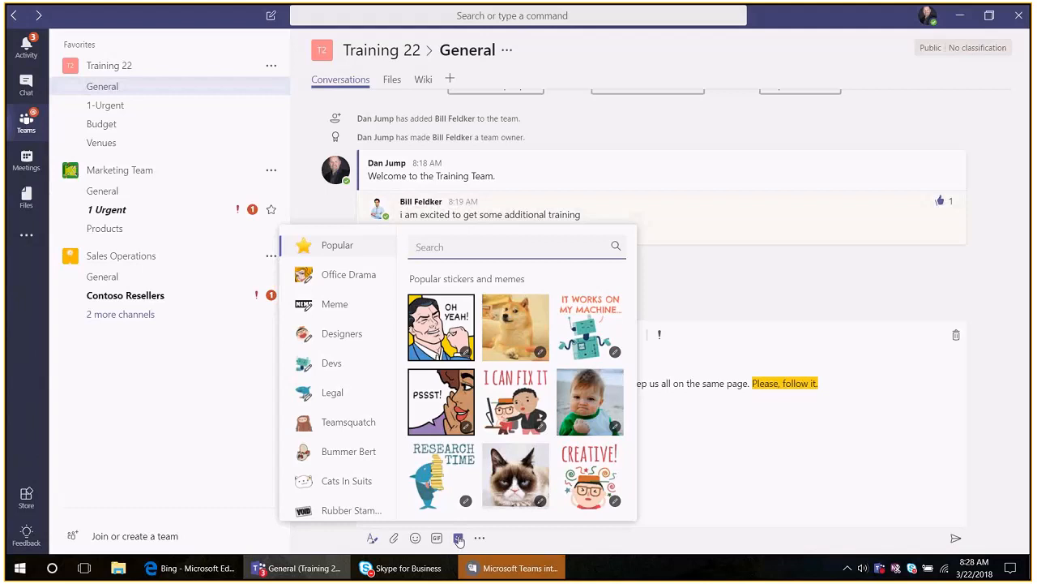
click(423, 470)
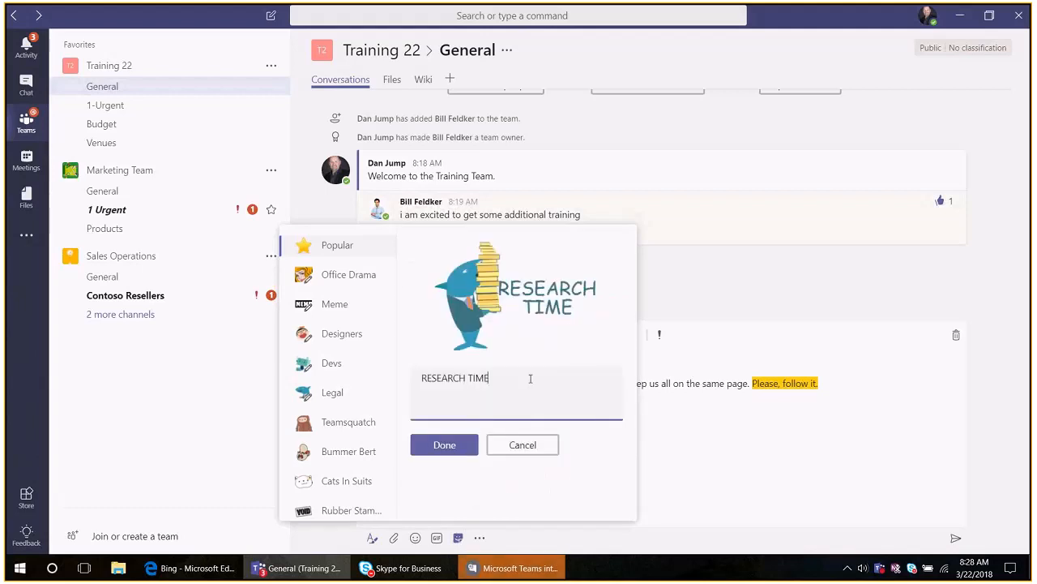
key(ctrl+a)
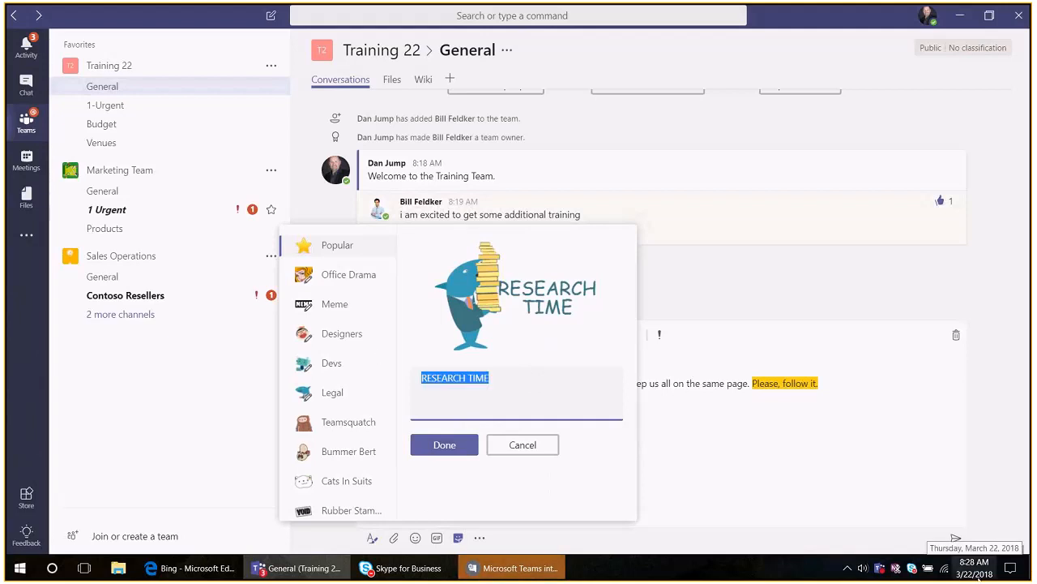
text(Urg)
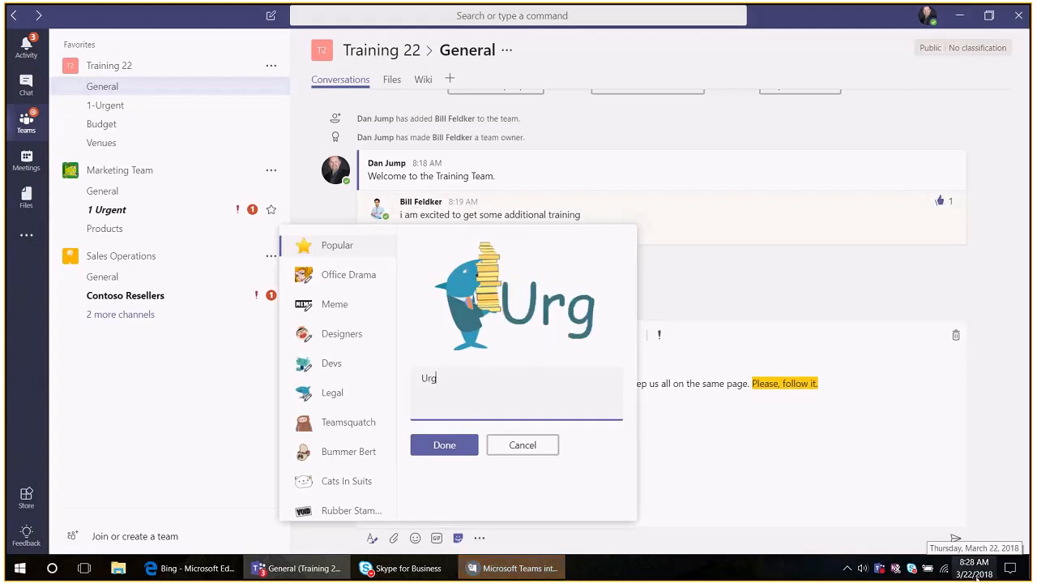
text(ent C)
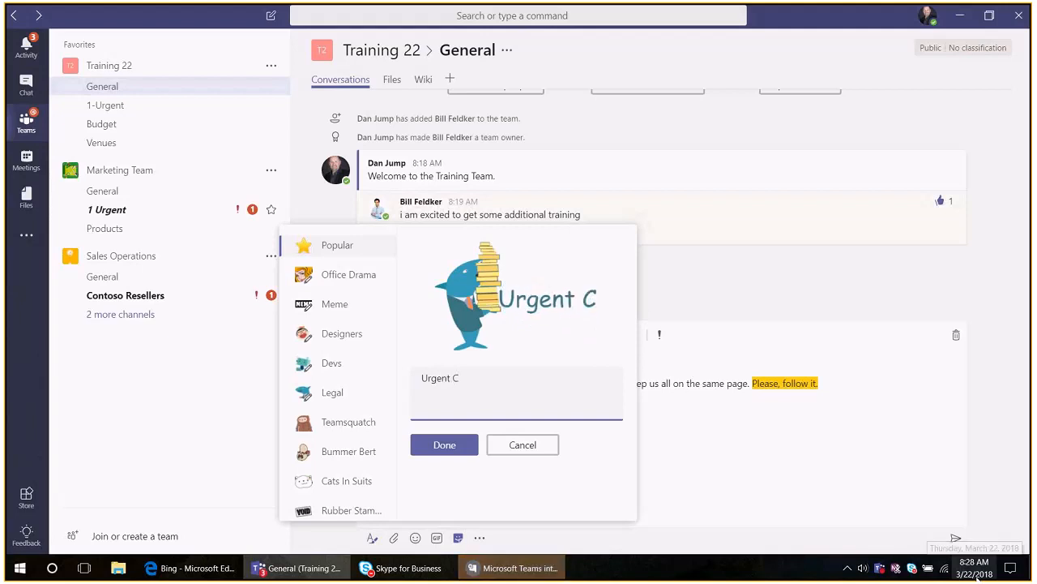
text(hannel)
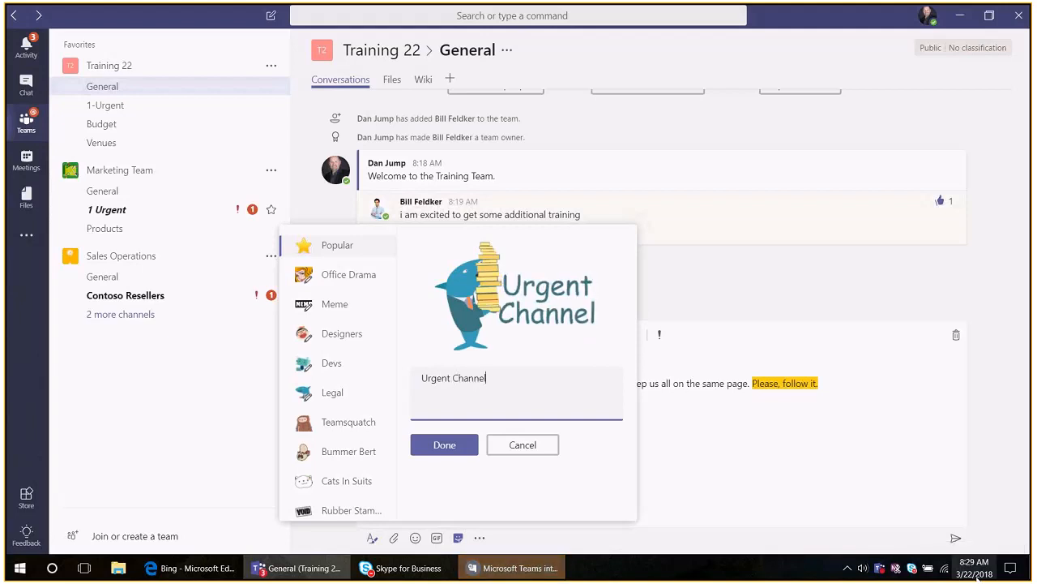
click(431, 448)
scroll(700, 412, down, 2)
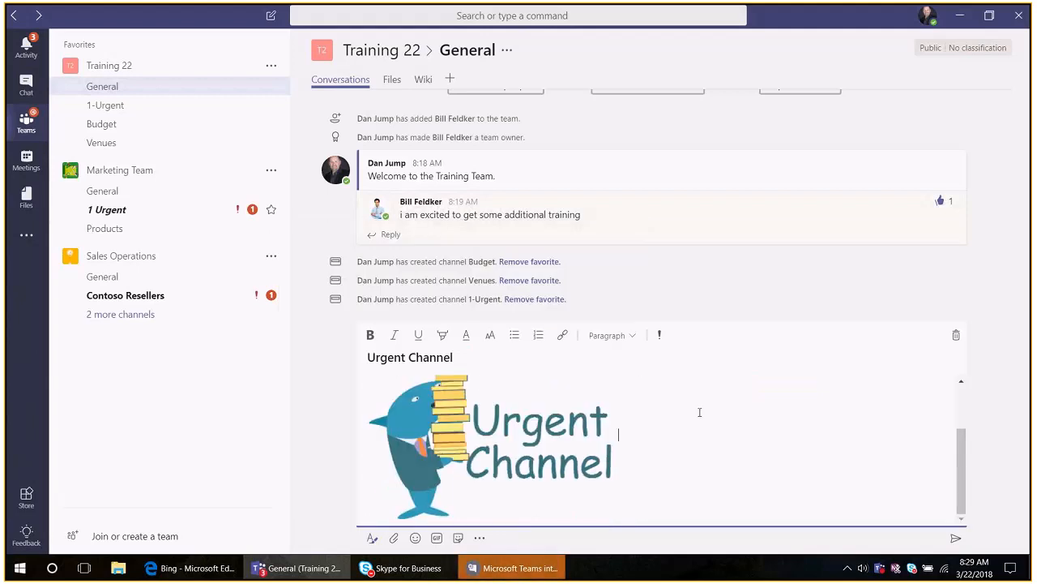
- Search the GIF library for "thank you", add the "T. HANKS" GIF below the sticker, and send the message
scroll(699, 412, down, 1)
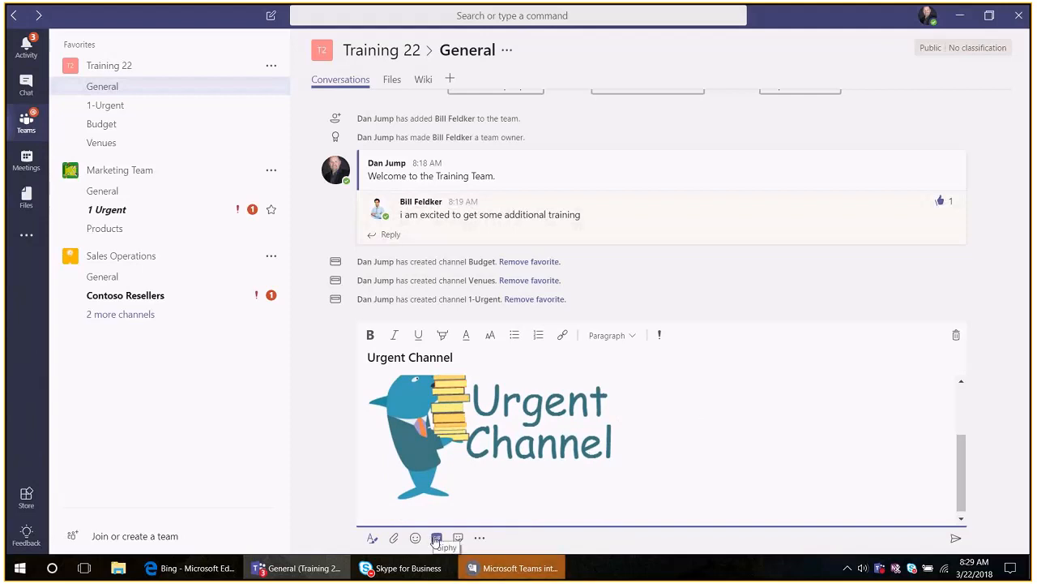
click(436, 539)
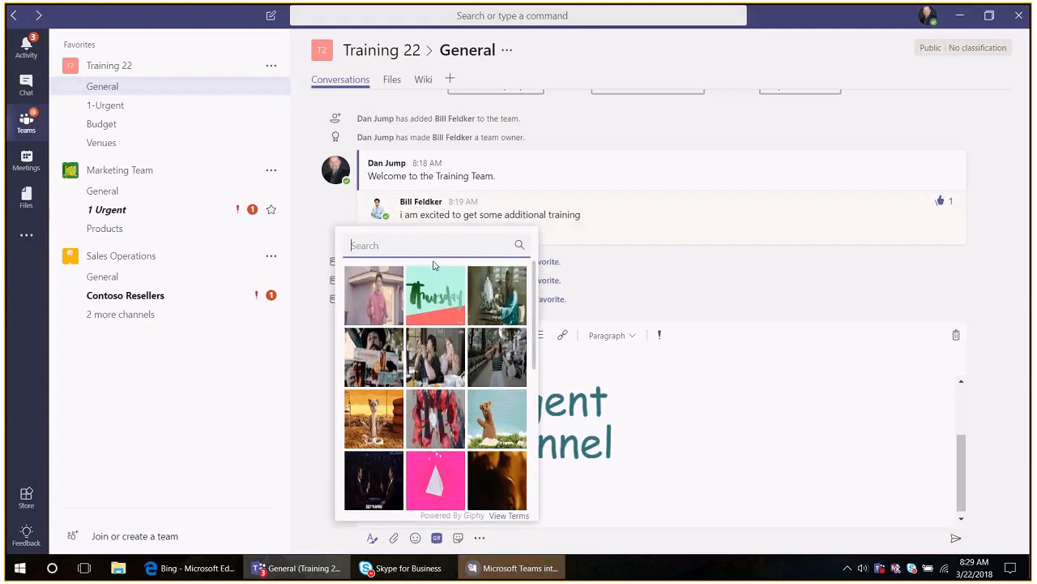
text(thank you)
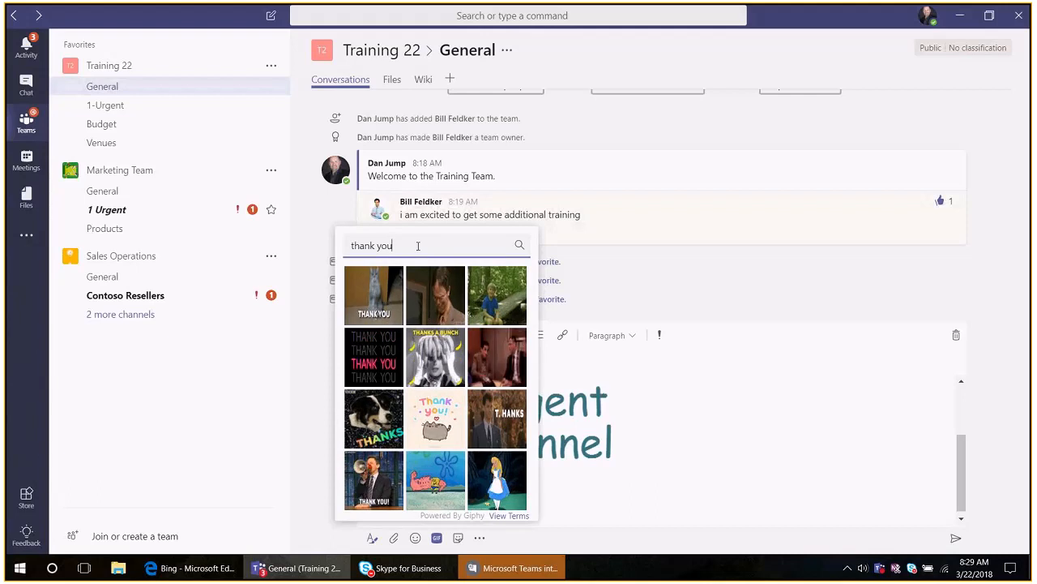
click(497, 418)
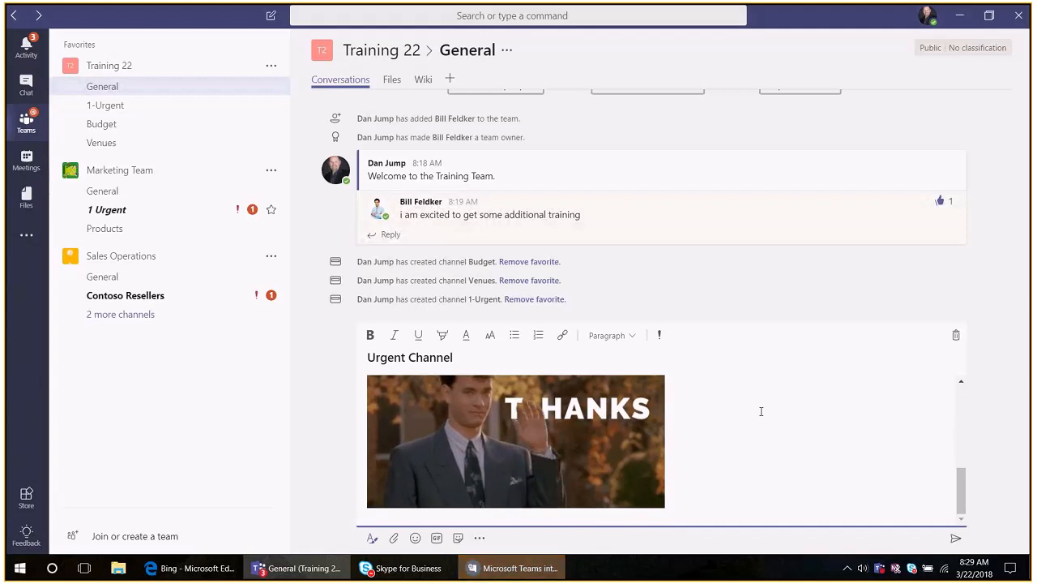
click(956, 539)
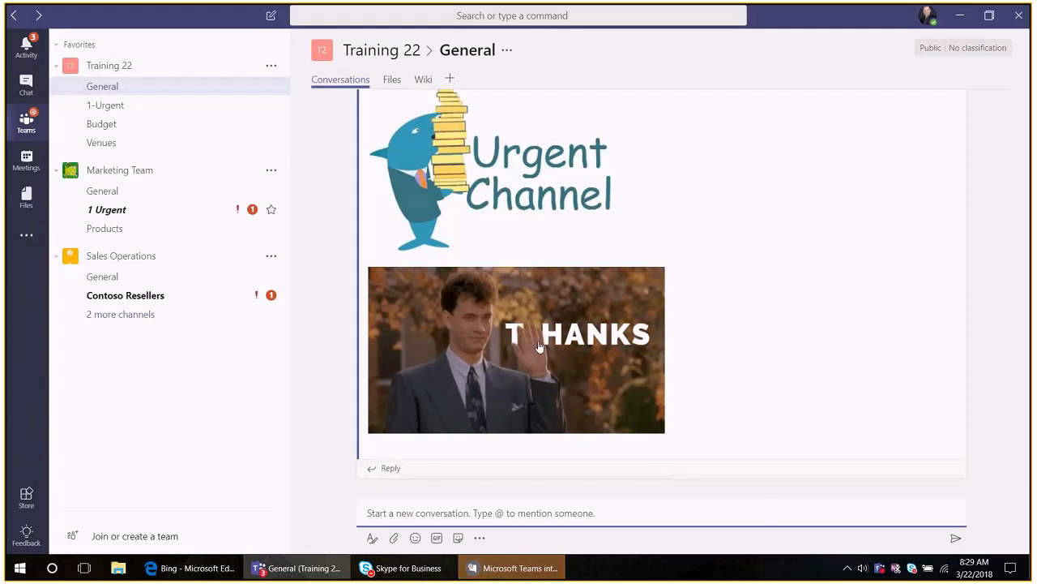
- Edit the posted "Urgent Channel" message to mark it as important, and save the change
scroll(549, 349, up, 4)
scroll(550, 345, up, 1)
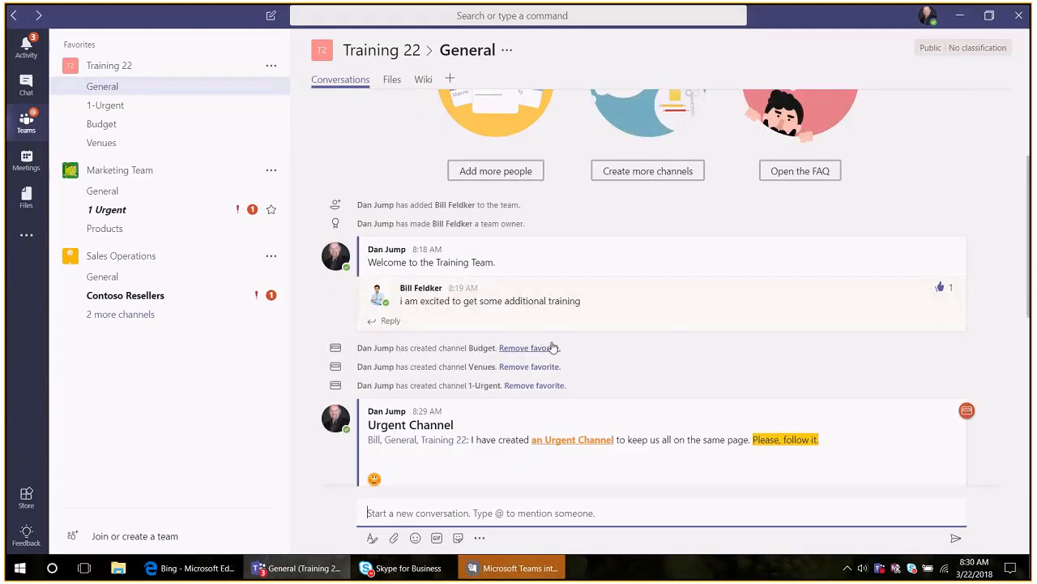
scroll(551, 345, down, 4)
scroll(553, 347, up, 1)
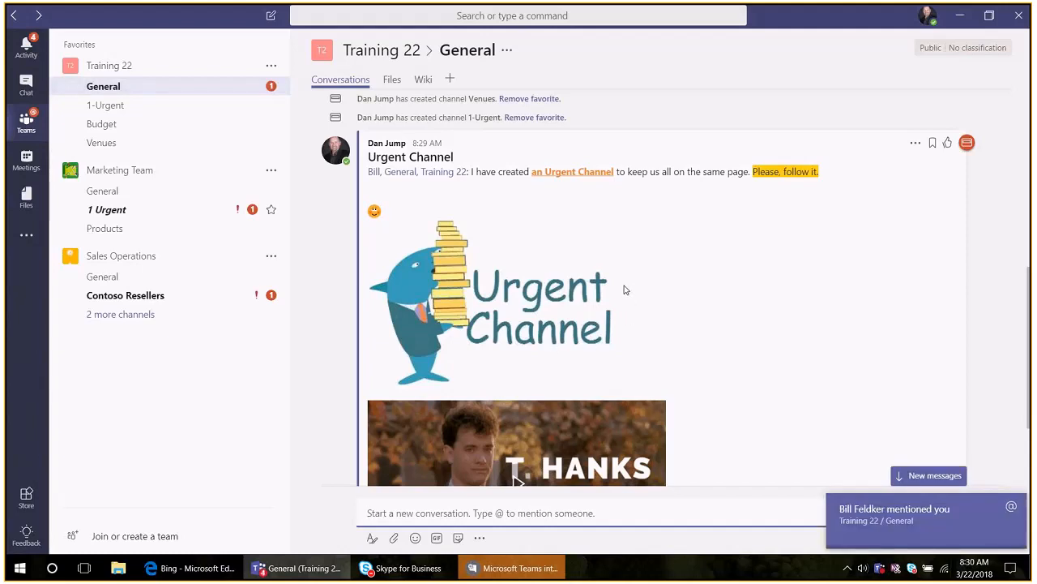
click(915, 143)
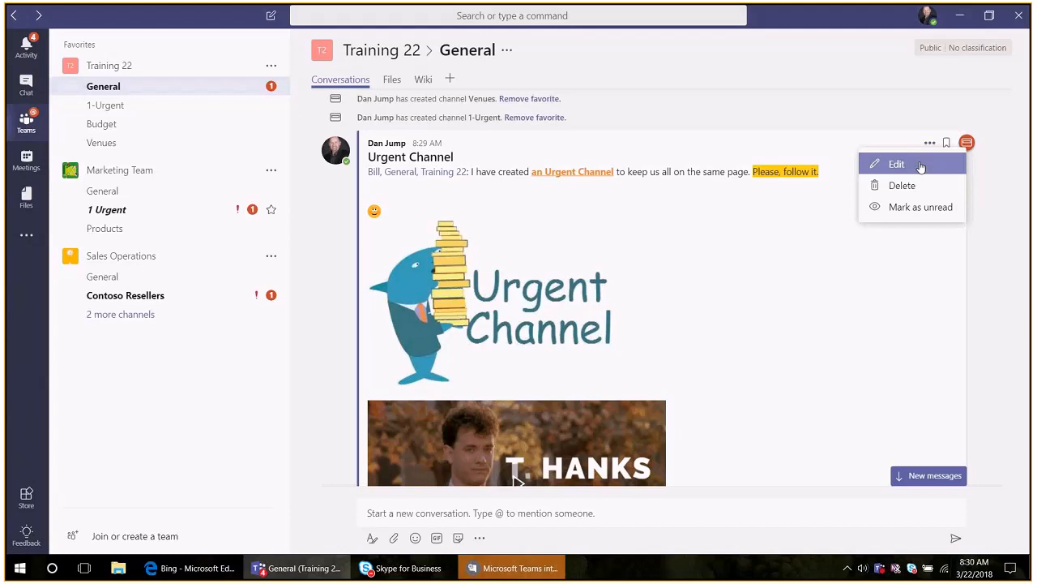
click(921, 165)
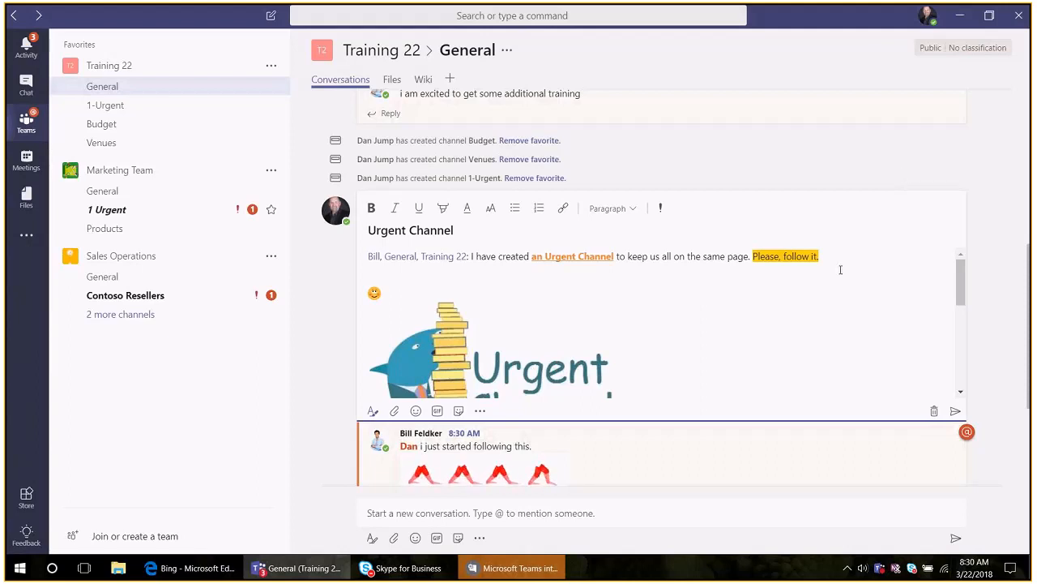
click(660, 209)
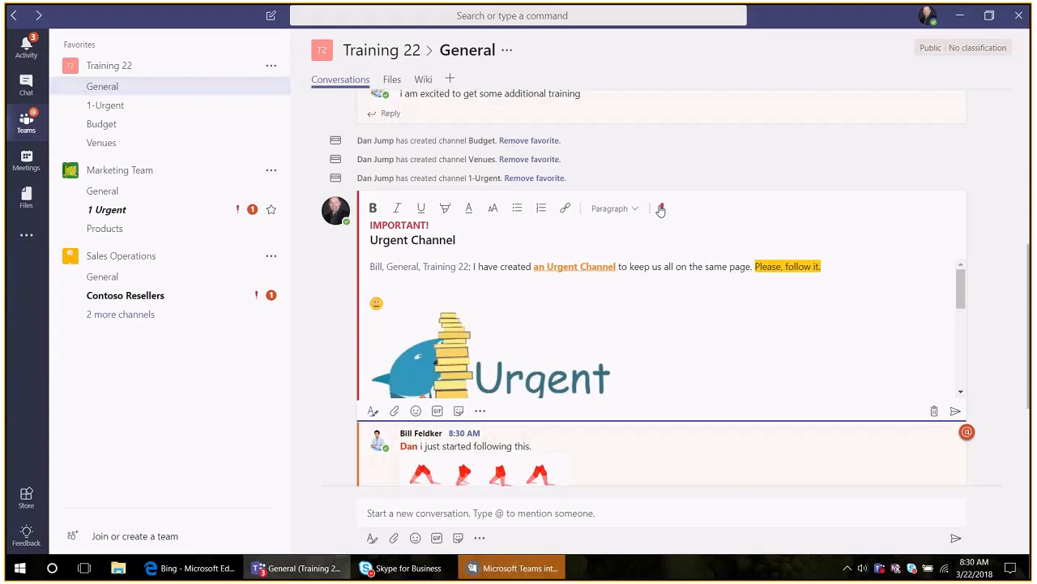
click(956, 412)
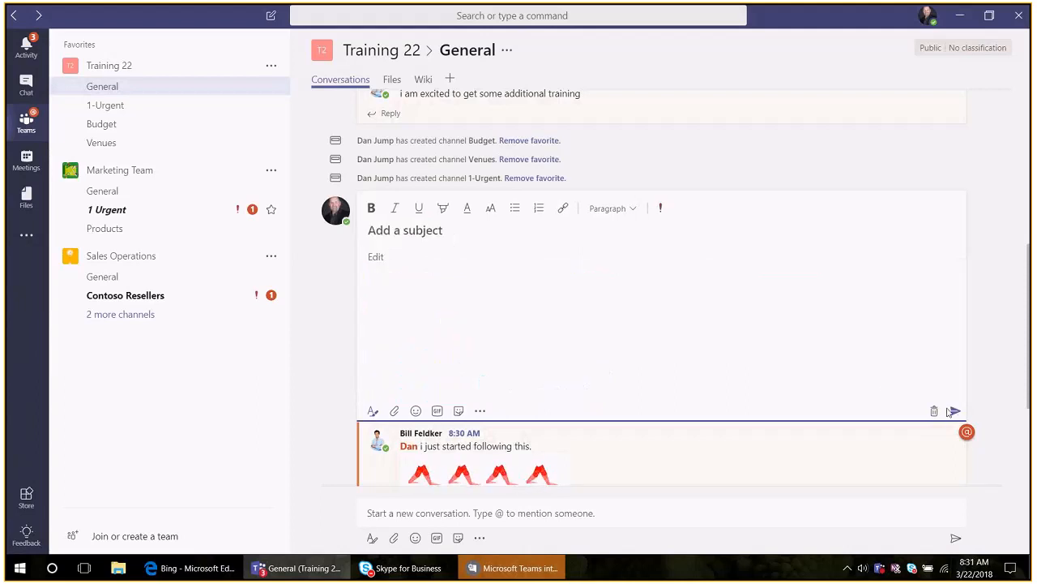
scroll(857, 390, down, 5)
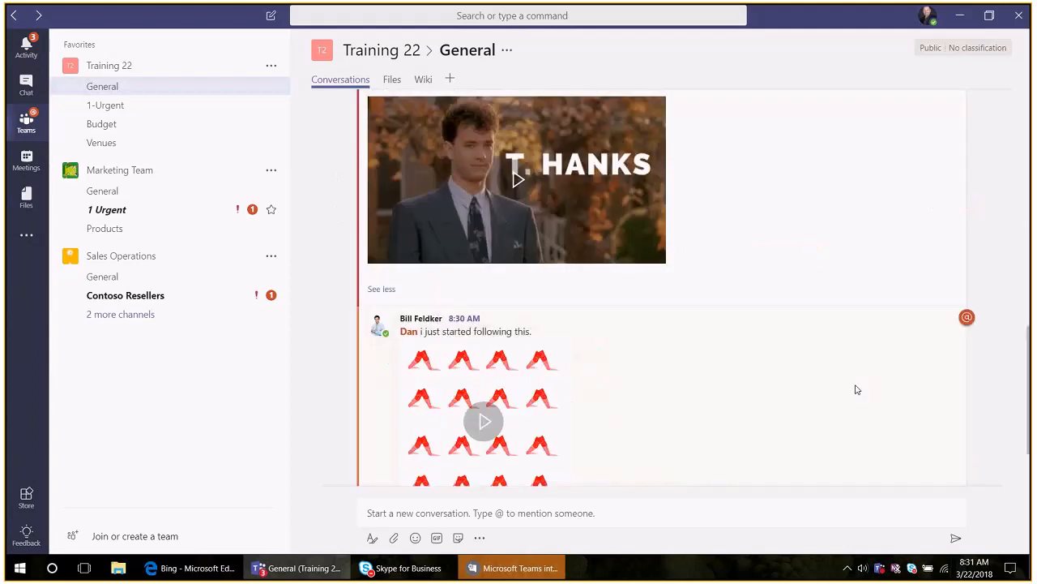
scroll(858, 388, up, 2)
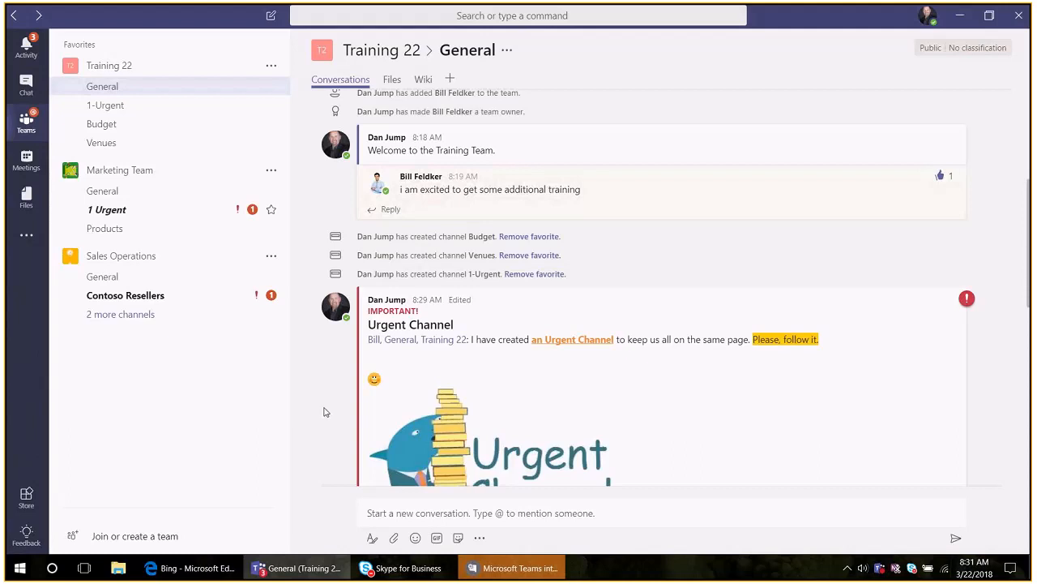
- Draft a message in the Budget channel that mentions the other team owner, followed by ", Please approve my proposed budget."
click(108, 128)
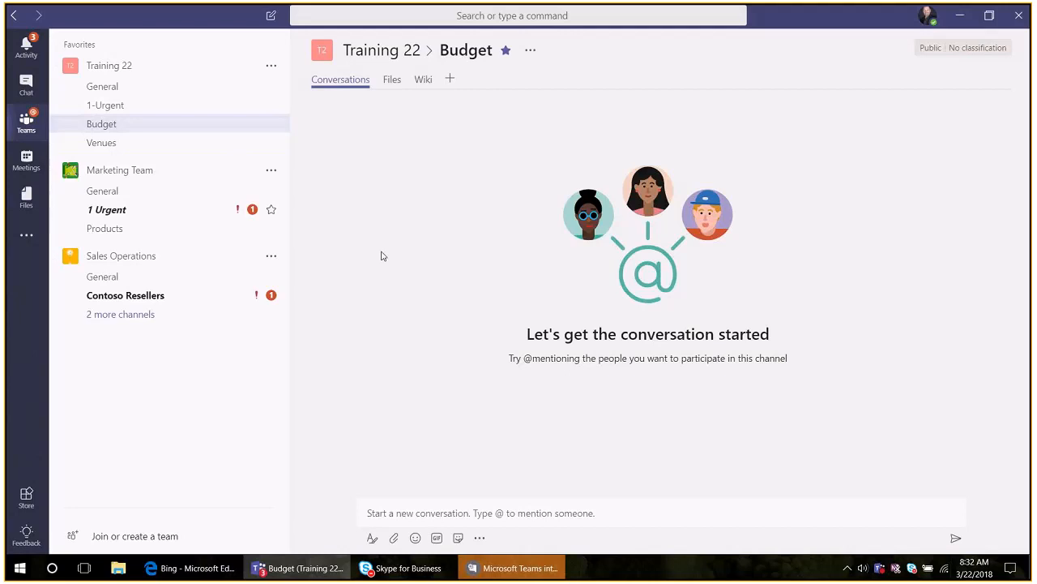
click(422, 511)
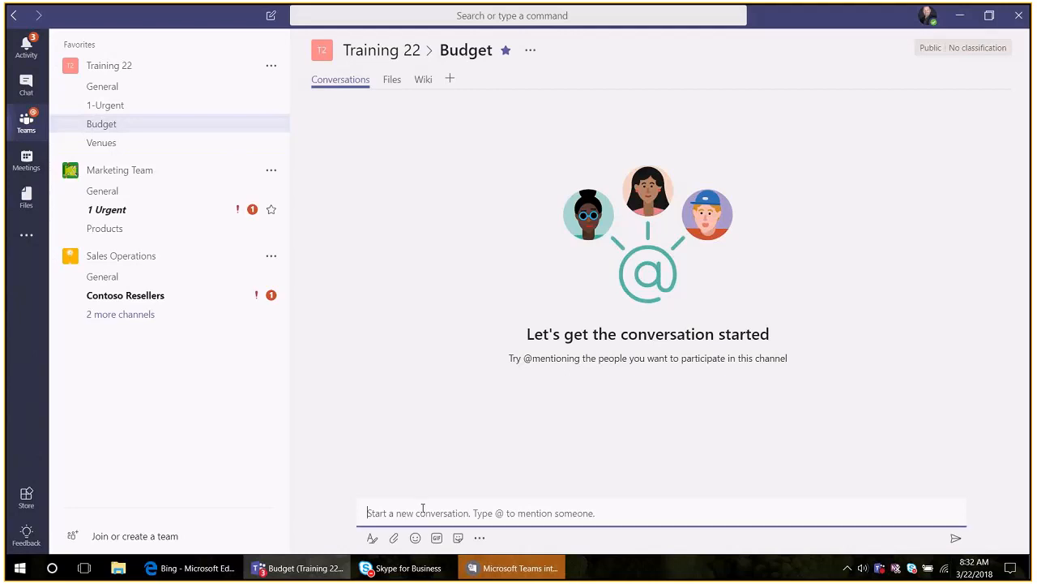
text(@Bill)
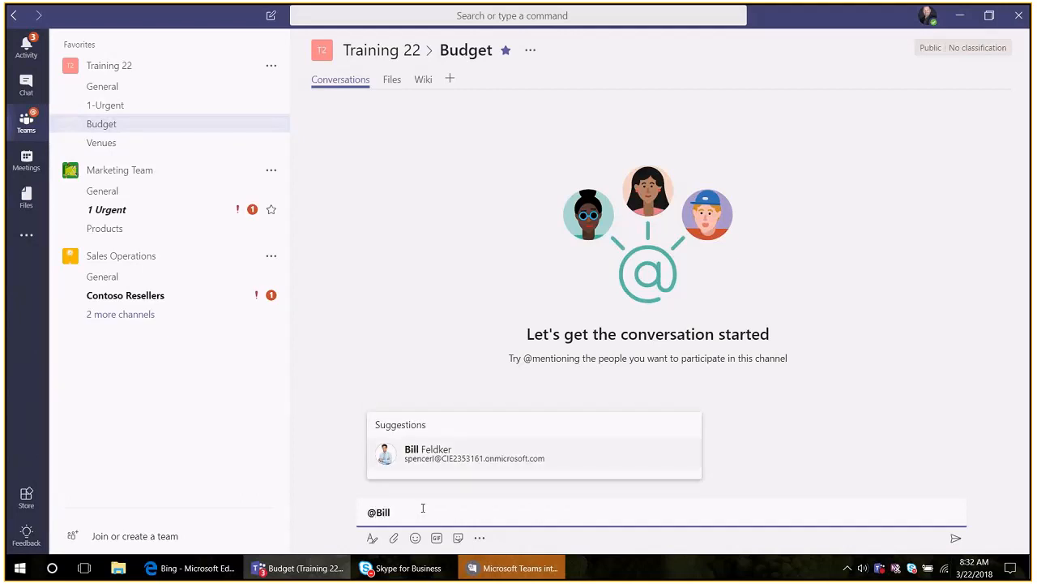
key(Return)
key(BackSpace)
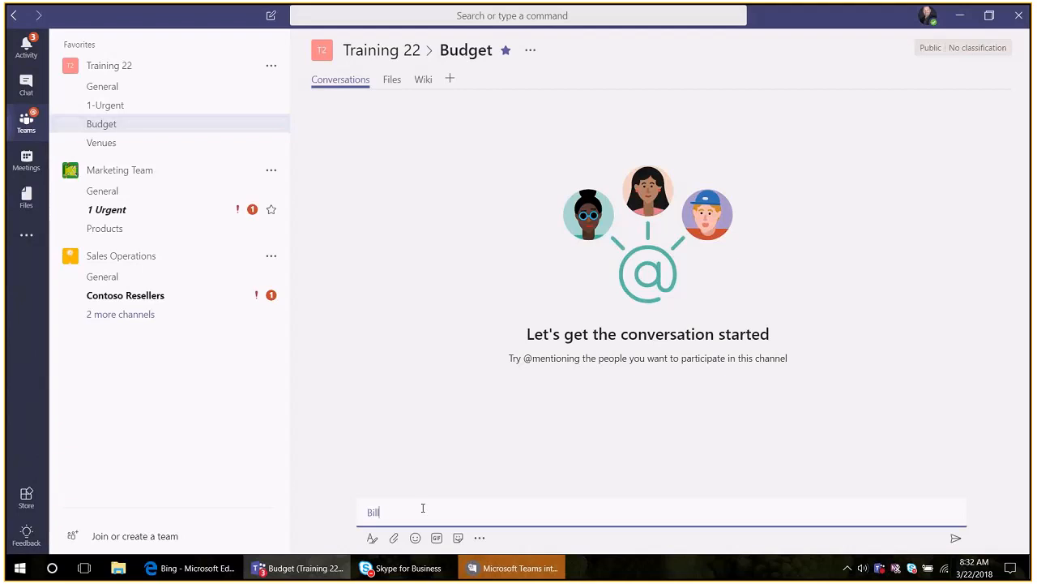
text(, )
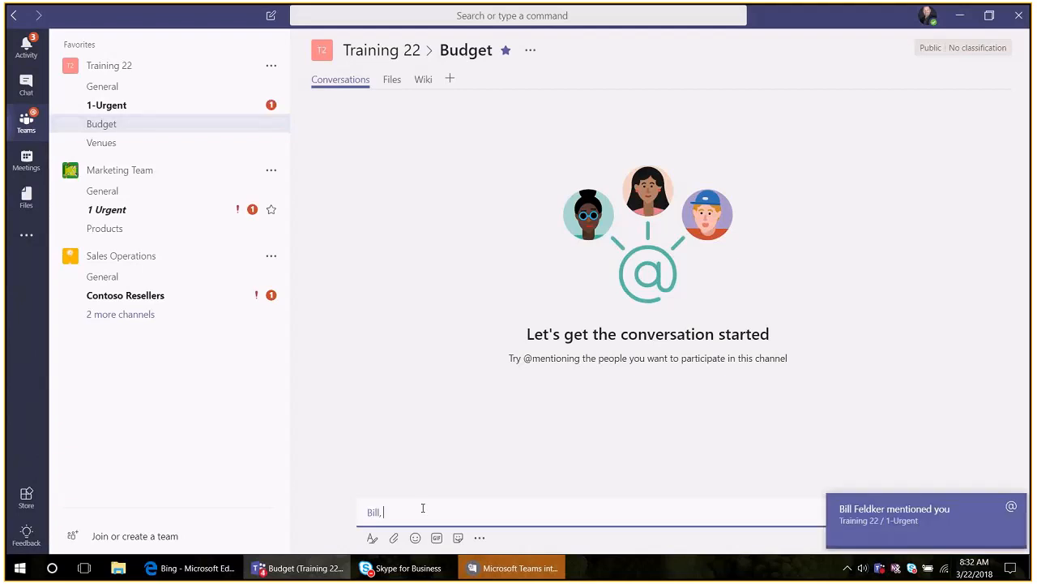
text(Please approve my proposed budget)
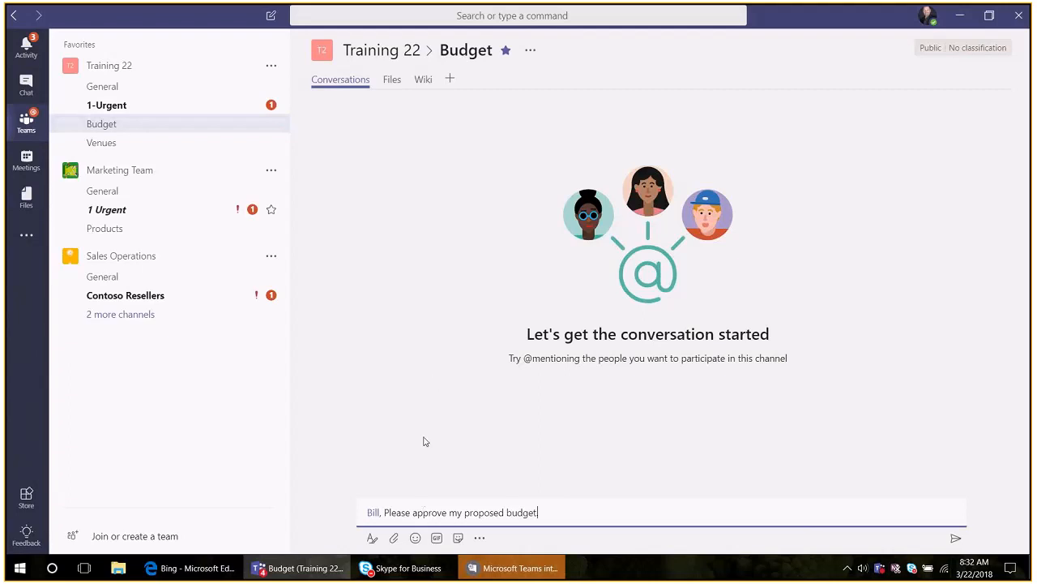
text(.)
- Try to attach Project Budget.xlsx from the computer's MS Teams Webcast folder to the draft message
click(394, 538)
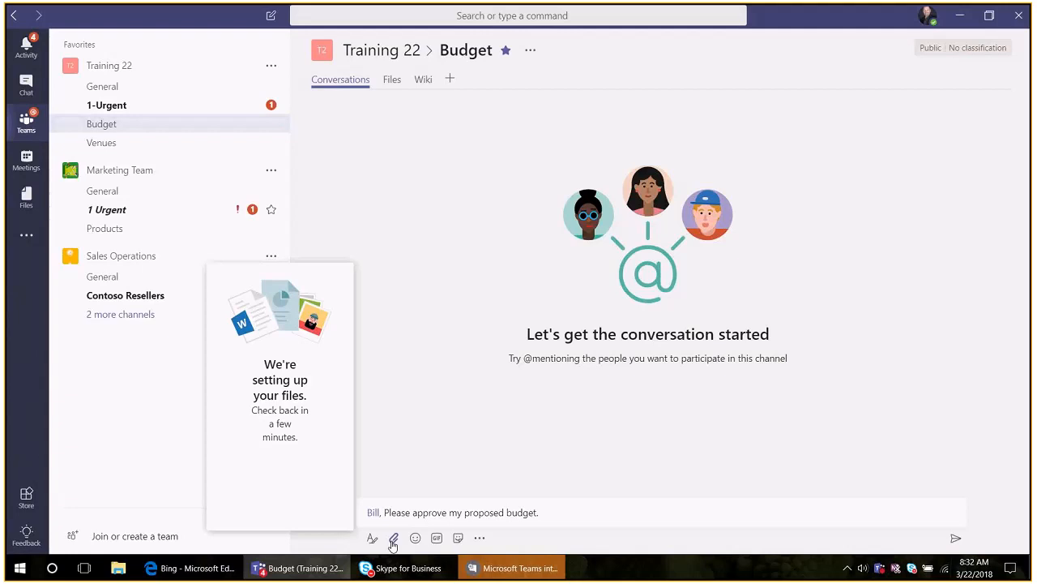
click(393, 540)
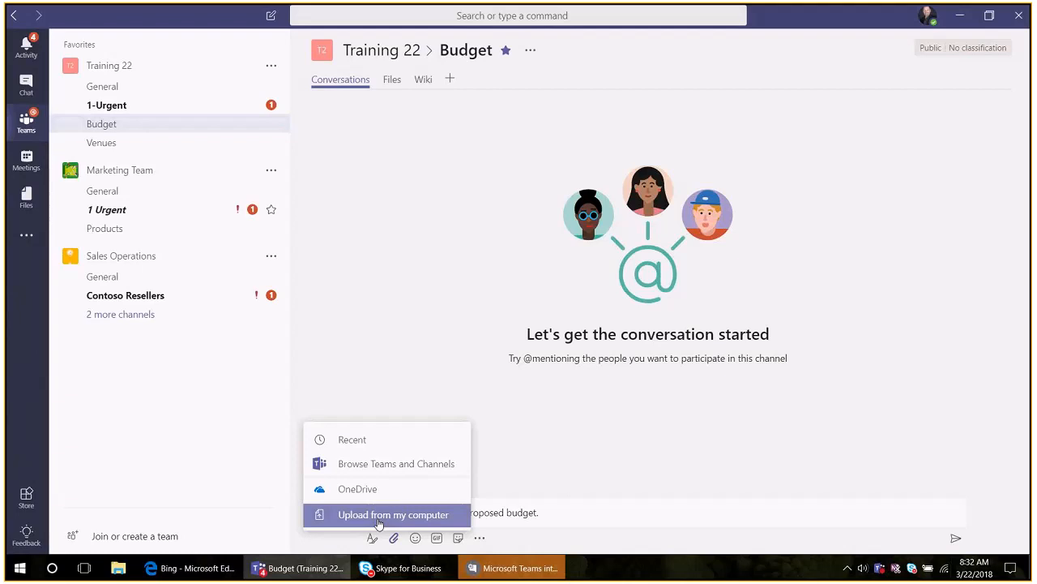
click(378, 523)
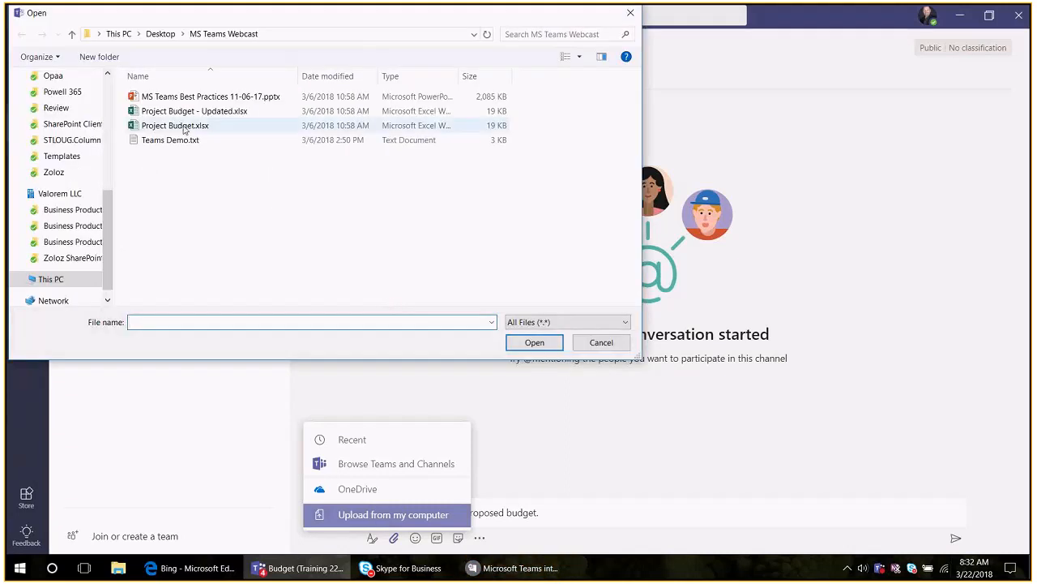
click(185, 127)
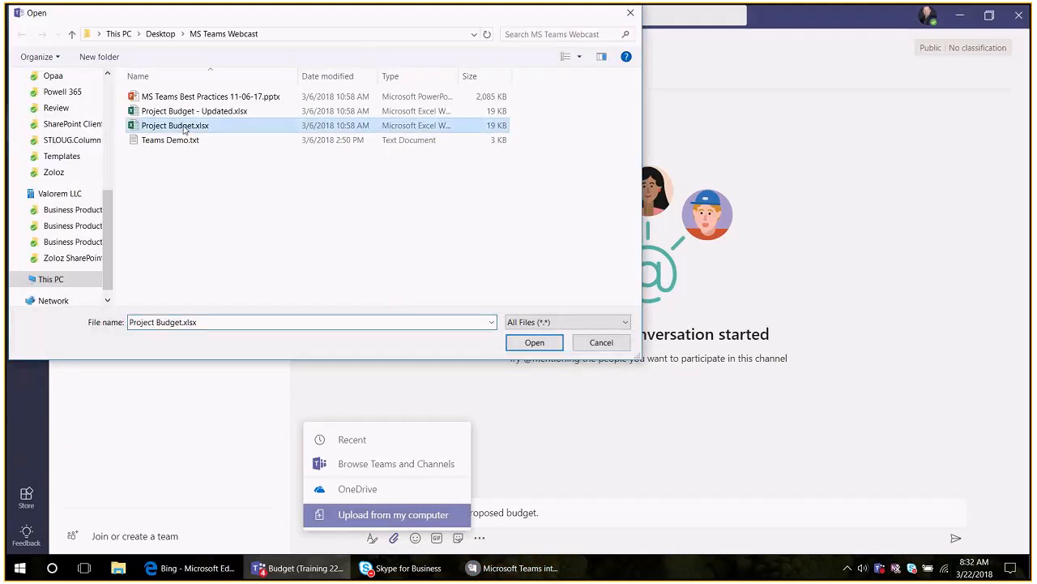
click(530, 343)
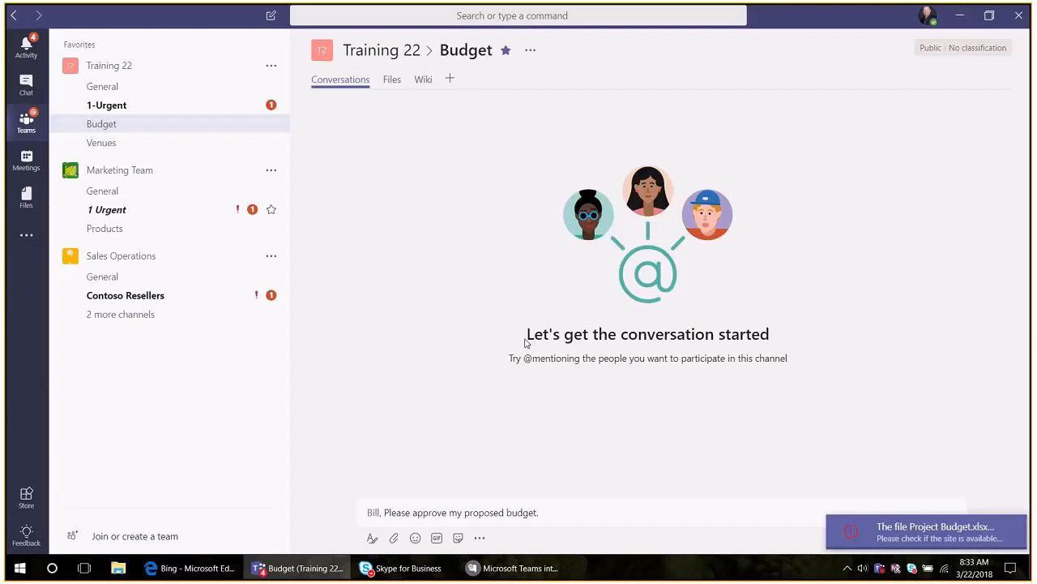
- Upload Project Budget.xlsx from the computer as the budget message's attachment and send the message
click(394, 538)
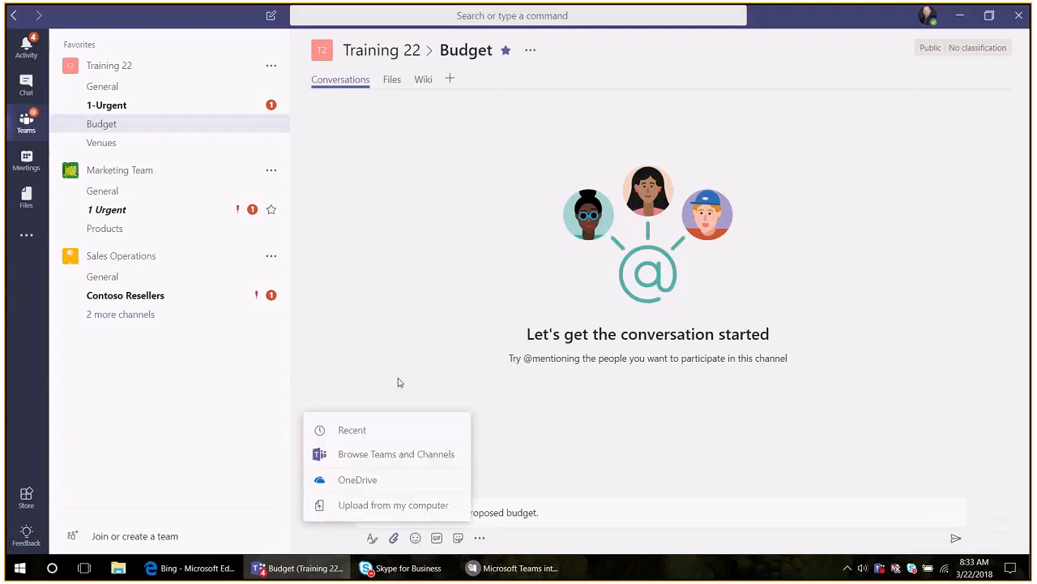
click(174, 126)
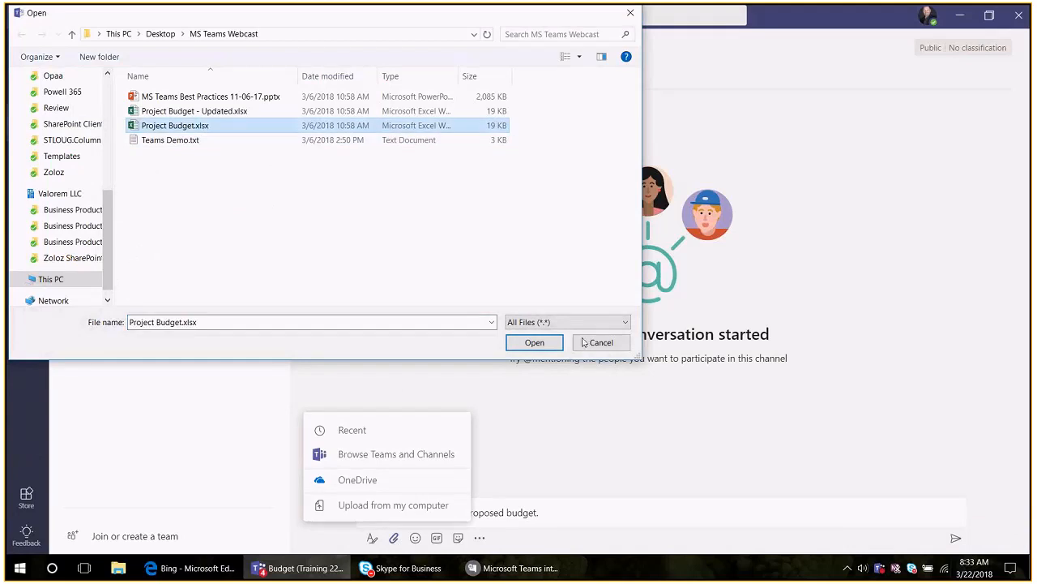
click(535, 342)
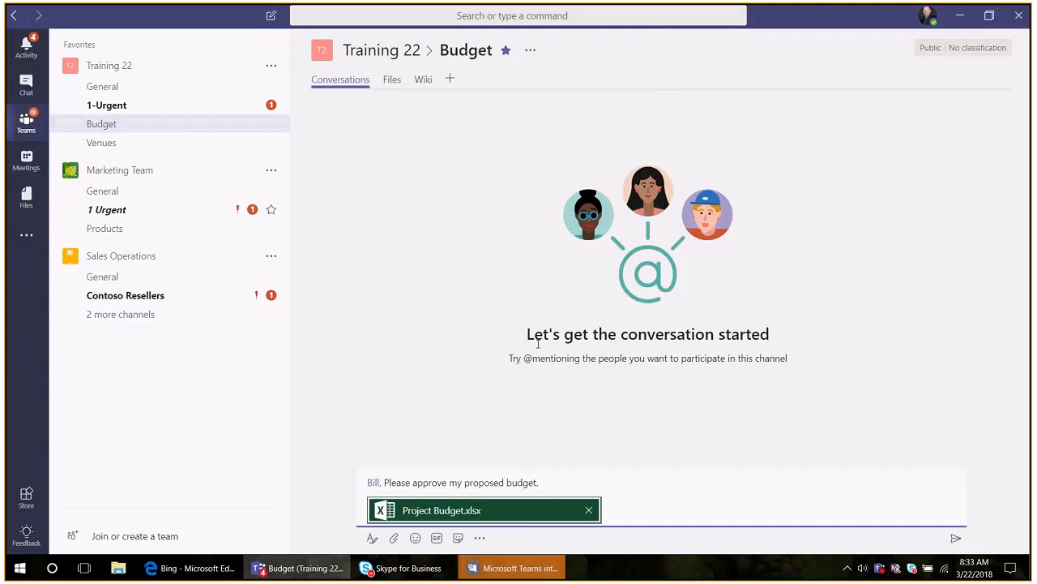
click(955, 539)
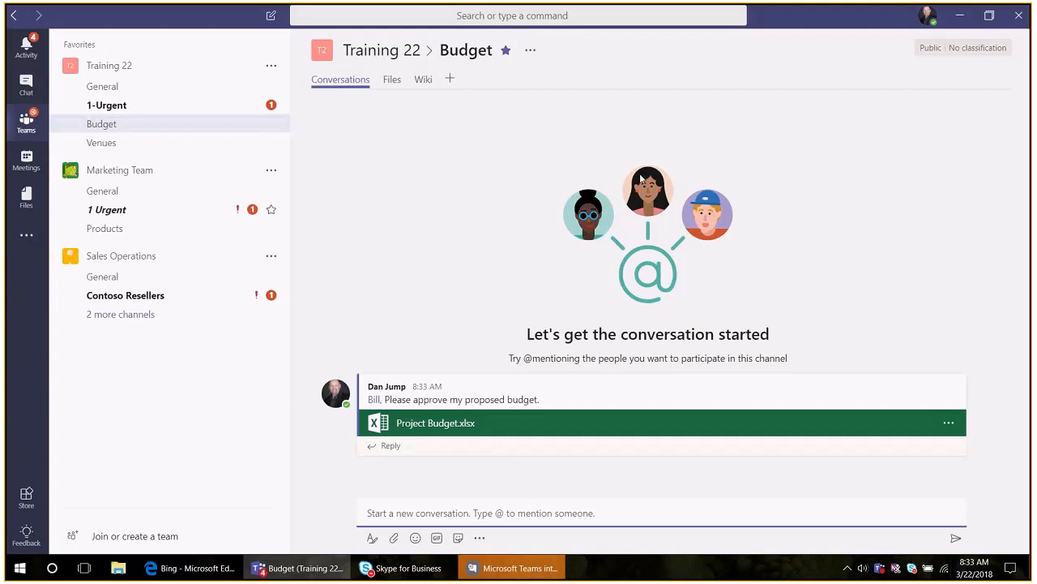
- Make Project Budget.xlsx from the Budget channel's files a tab in that channel, and view the sheet from its first row
click(389, 81)
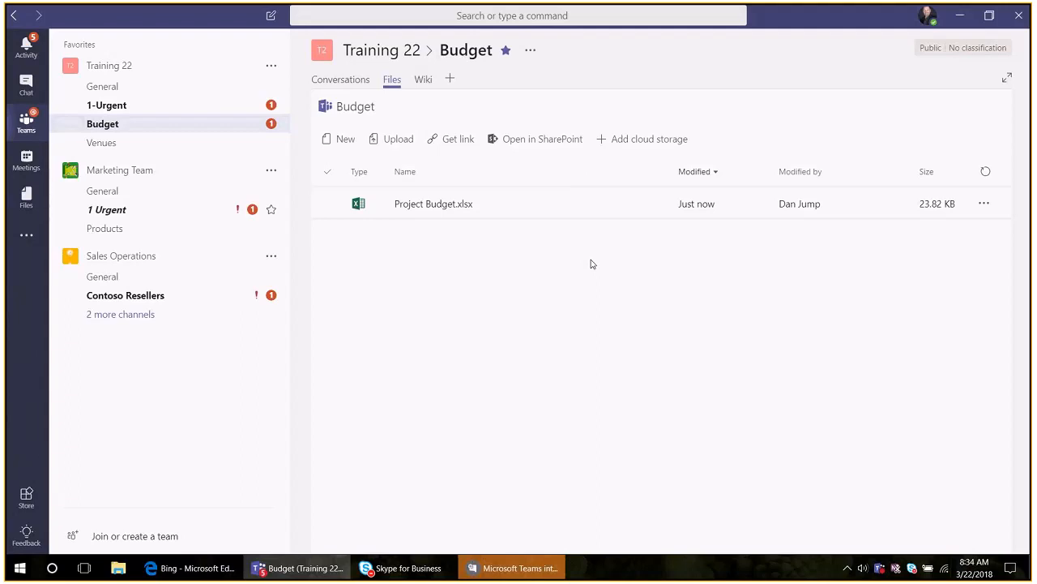
click(768, 204)
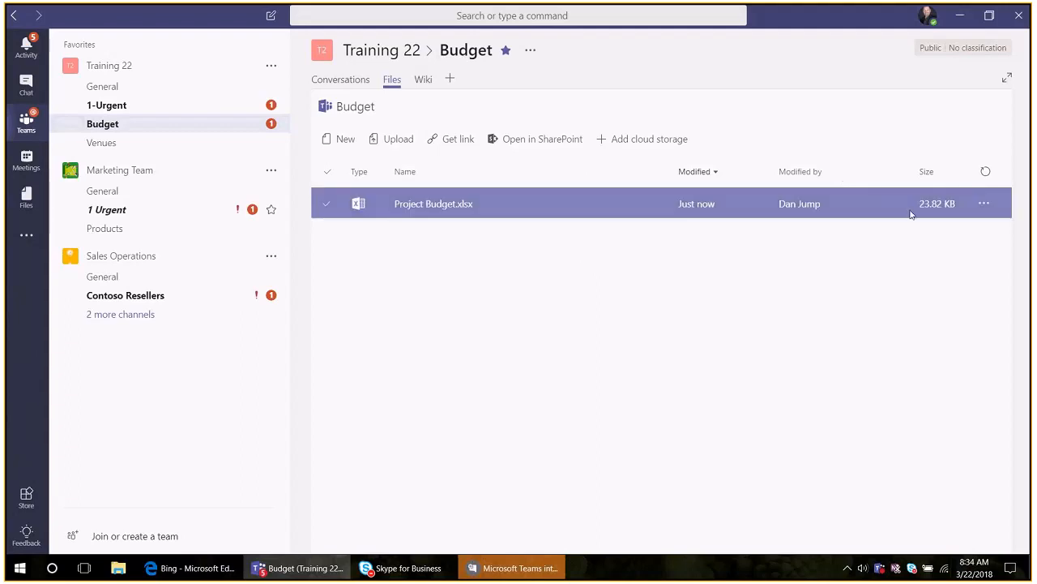
click(984, 204)
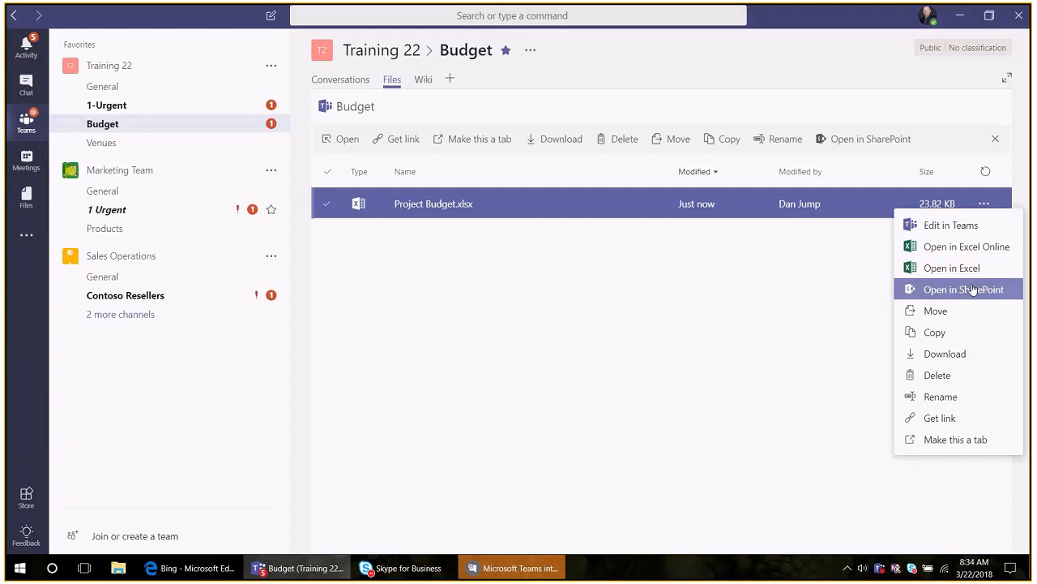
click(975, 440)
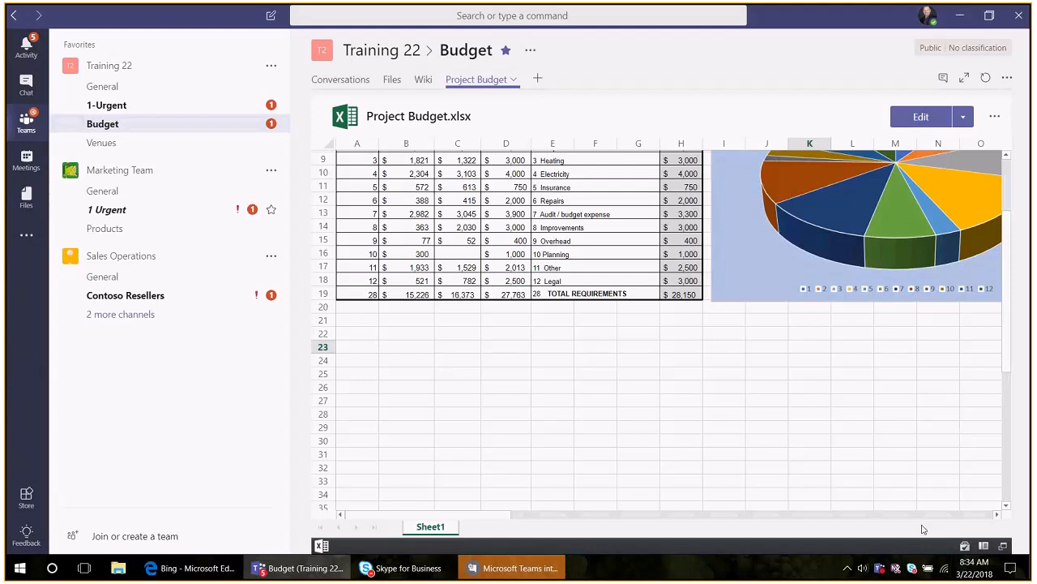
scroll(762, 415, up, 3)
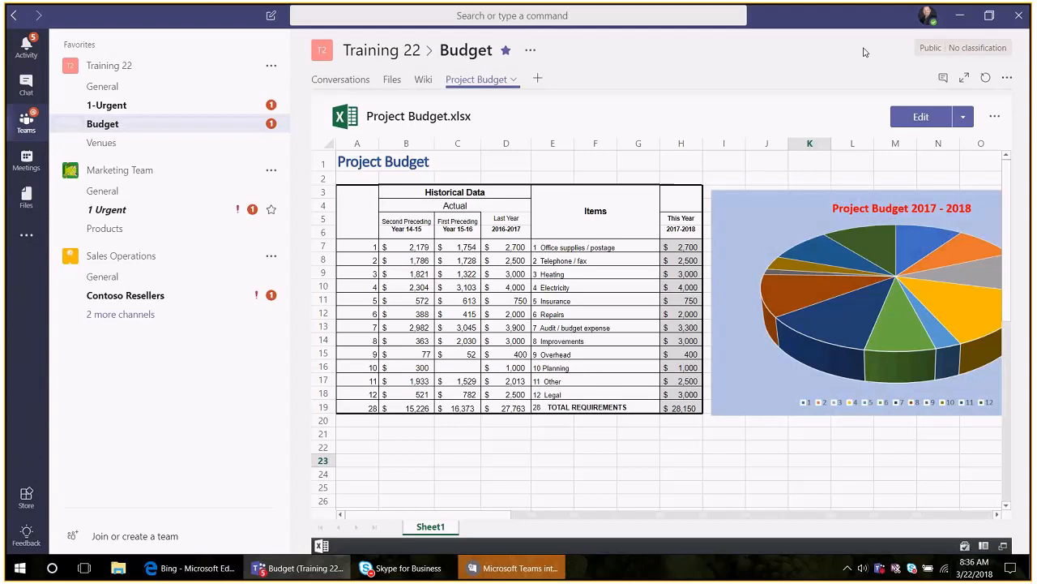
- View the Venues channel's conversation, then return to the Budget channel's conversation and like the reply about lunch room flyers
click(142, 145)
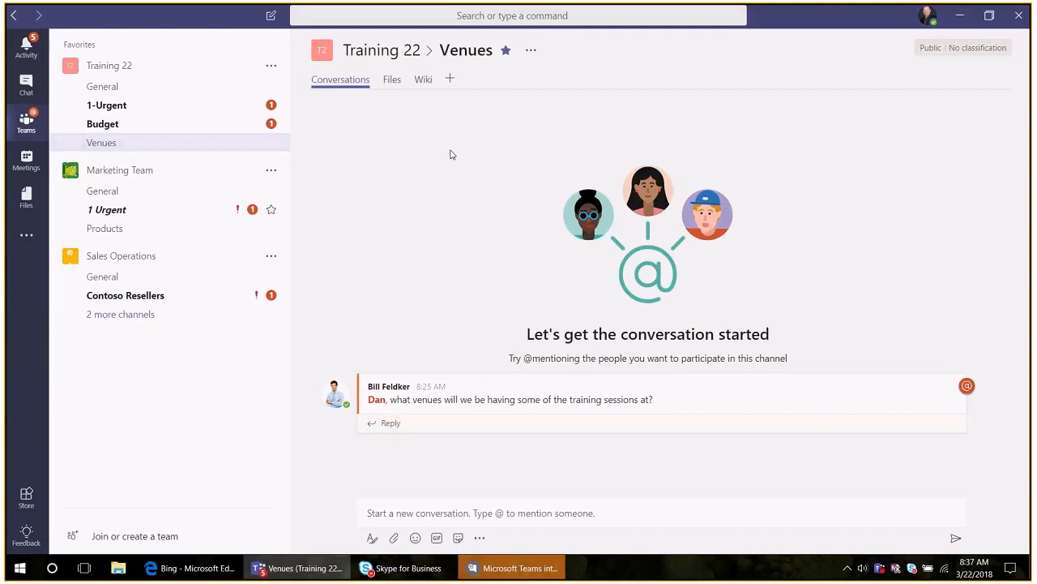
click(144, 126)
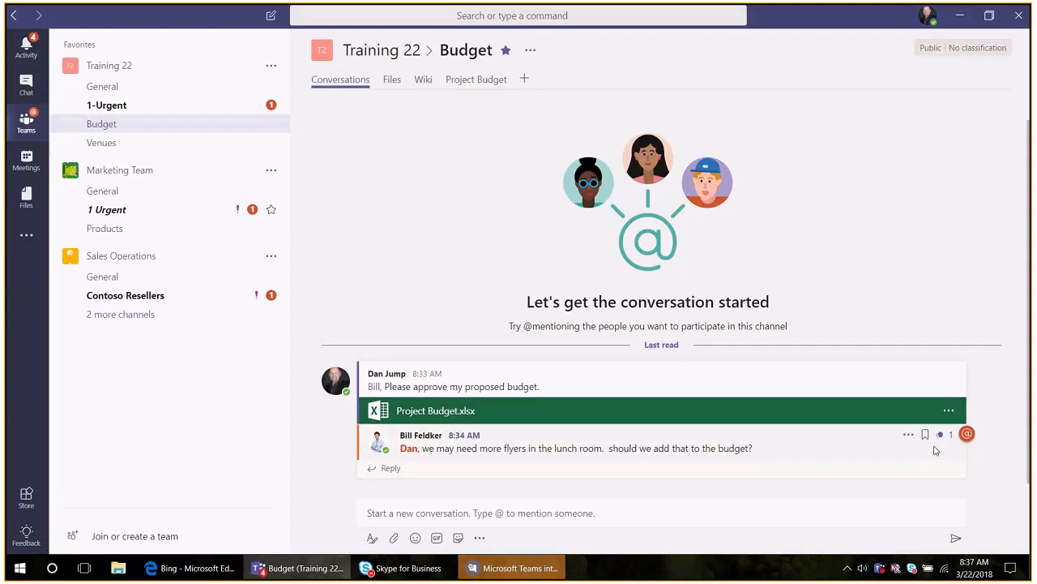
click(947, 434)
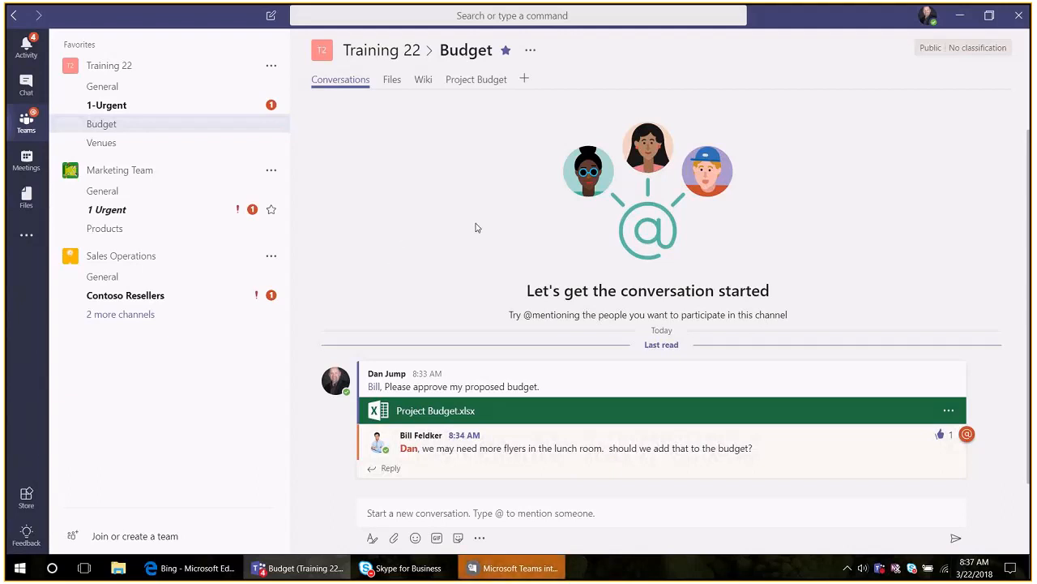
- Browse the available tab apps and add a Planner tab named "Task List" to the Budget channel
click(523, 79)
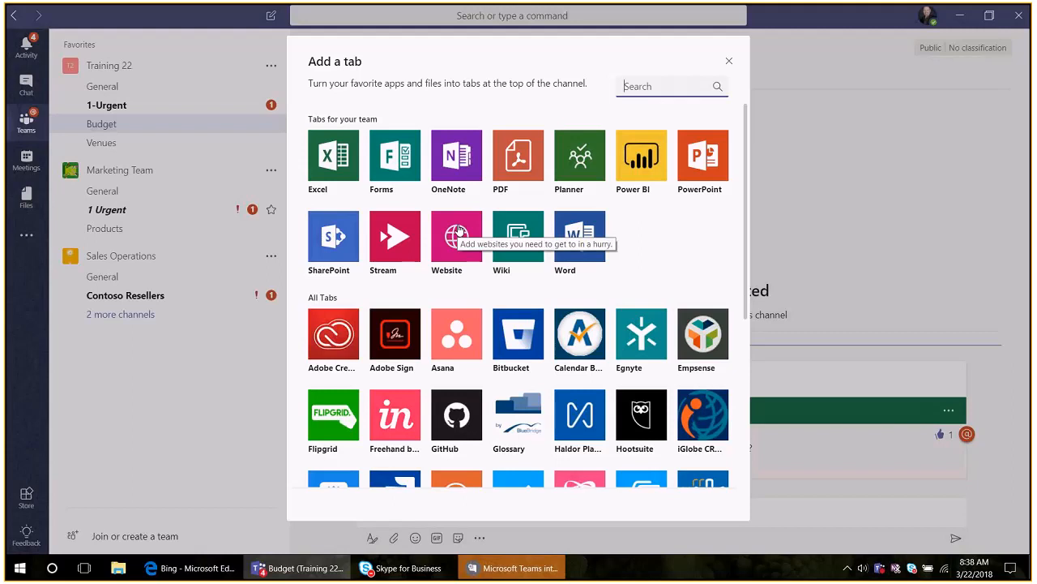
scroll(669, 260, down, 1)
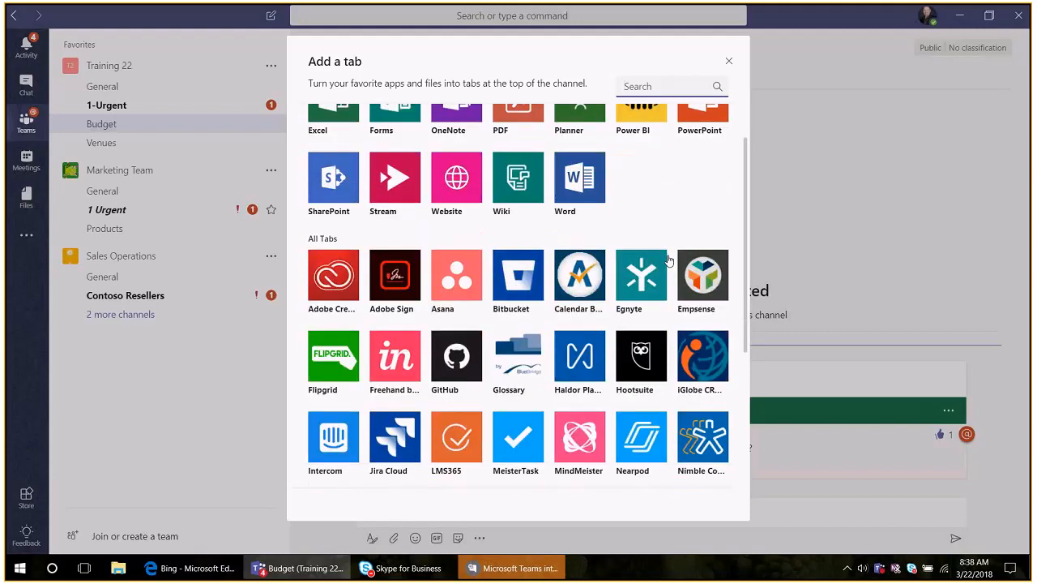
scroll(669, 259, down, 4)
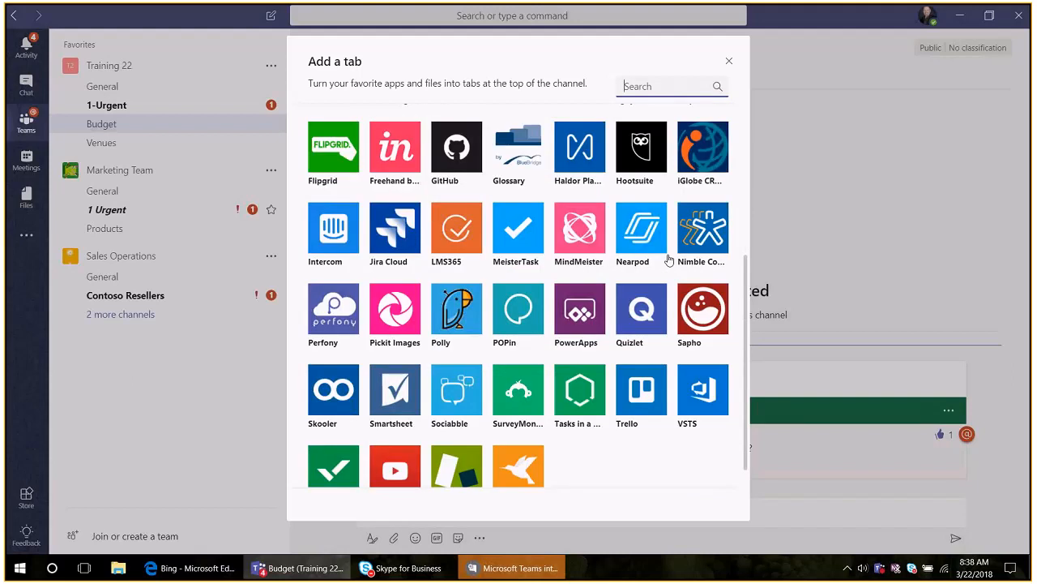
scroll(669, 259, down, 1)
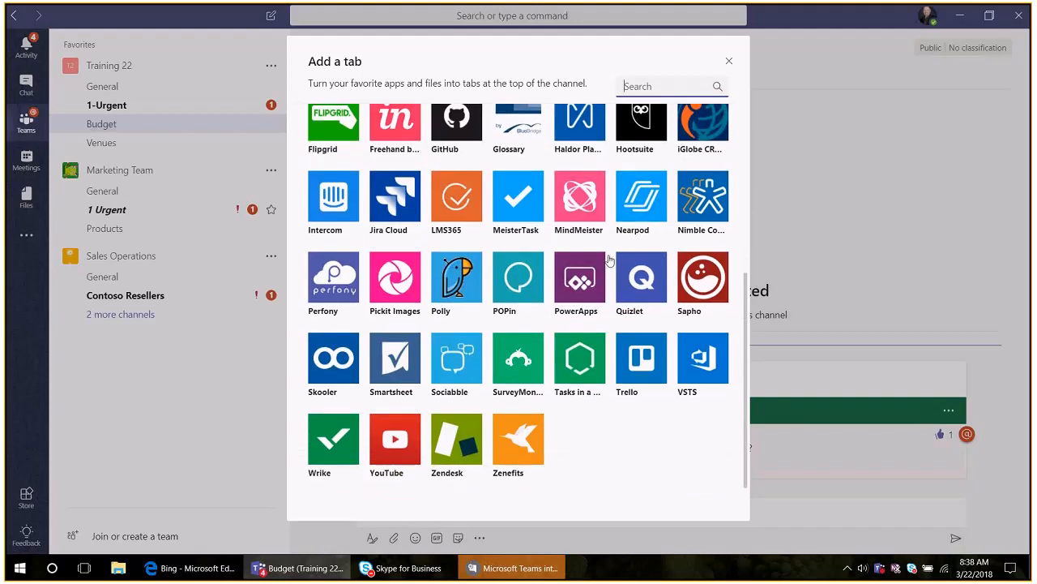
scroll(610, 260, up, 3)
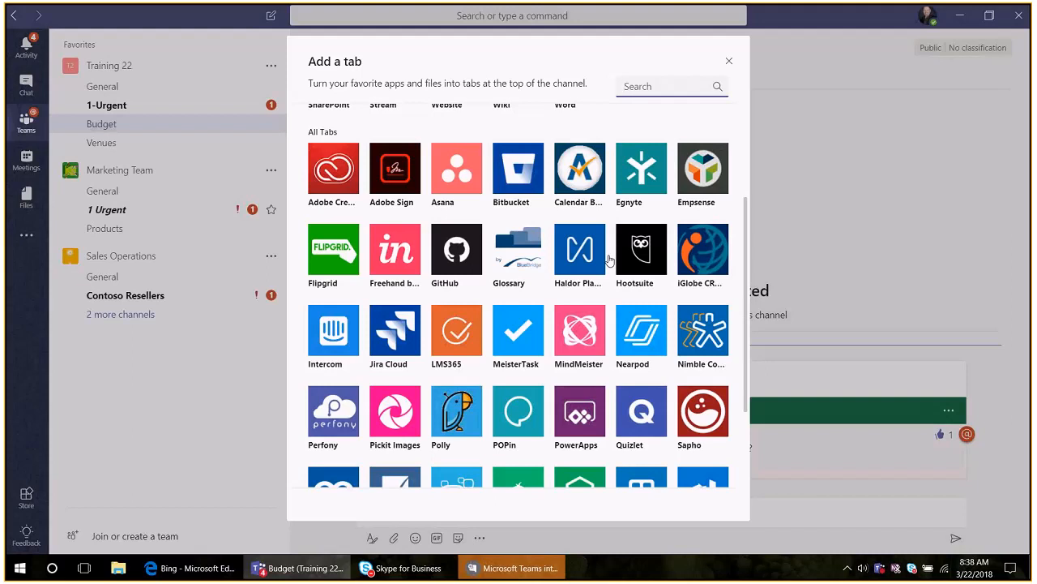
scroll(607, 259, down, 3)
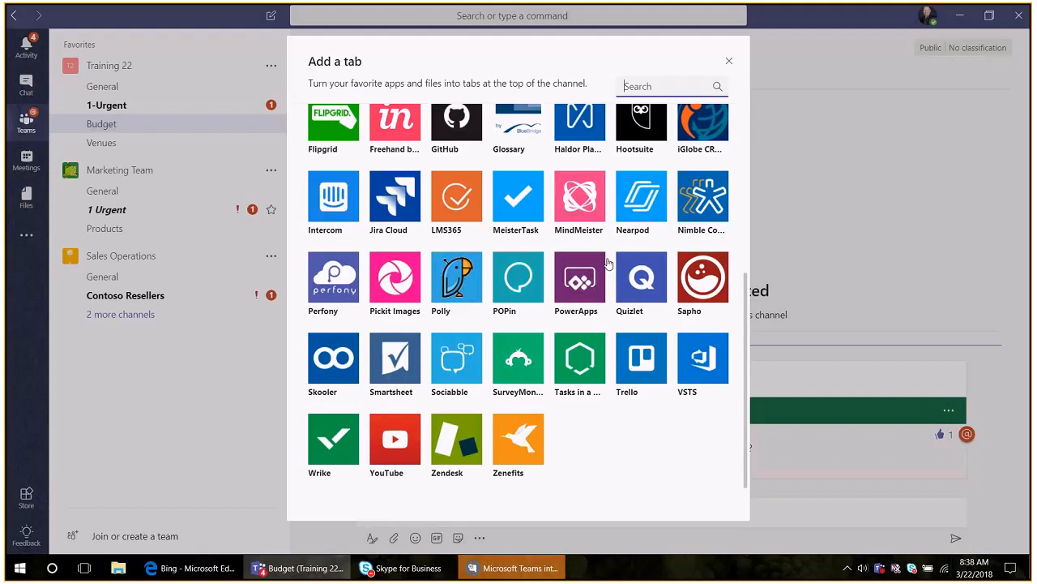
scroll(609, 264, up, 4)
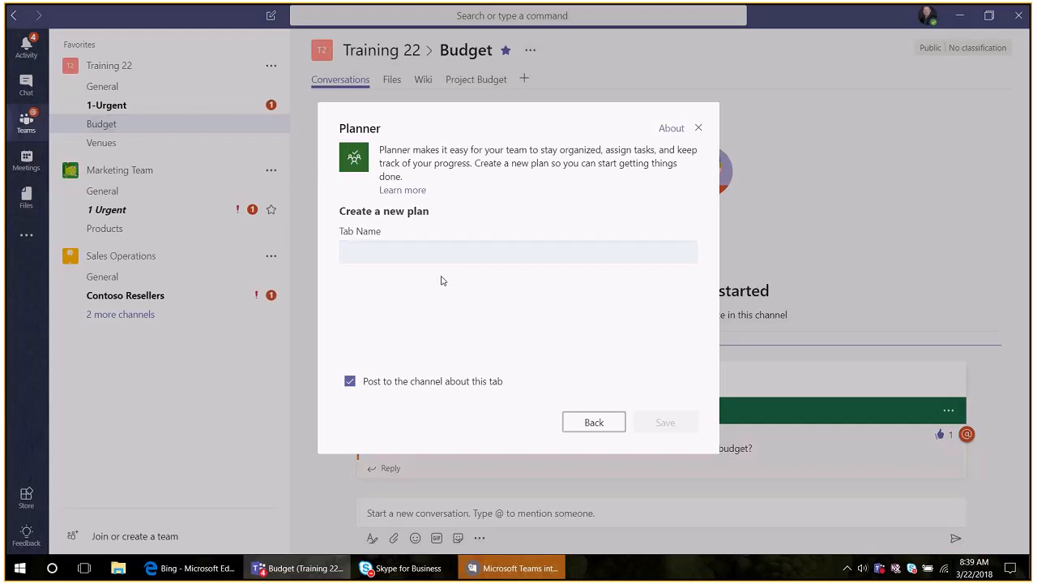
click(465, 256)
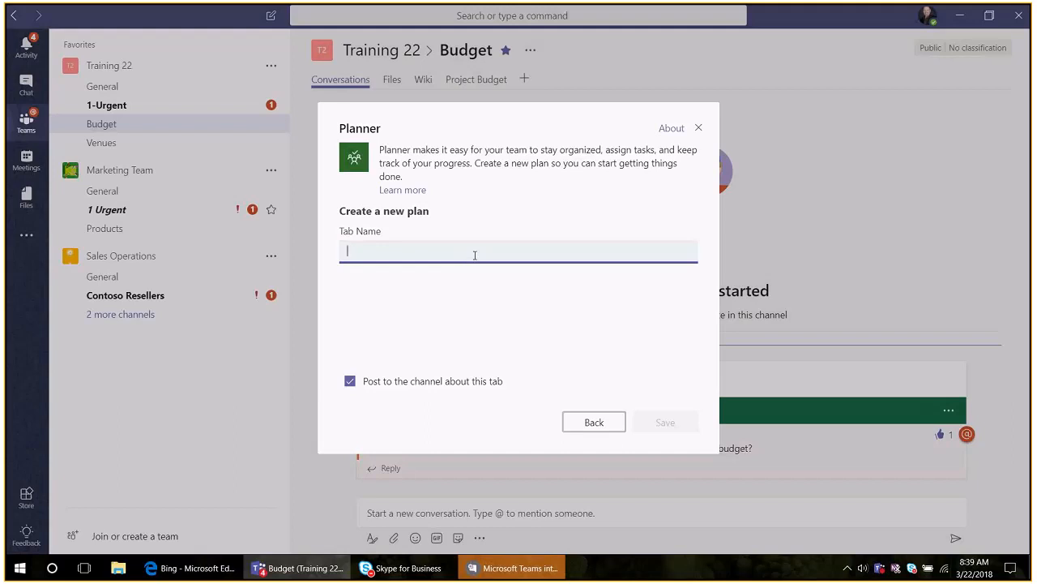
text(Task List)
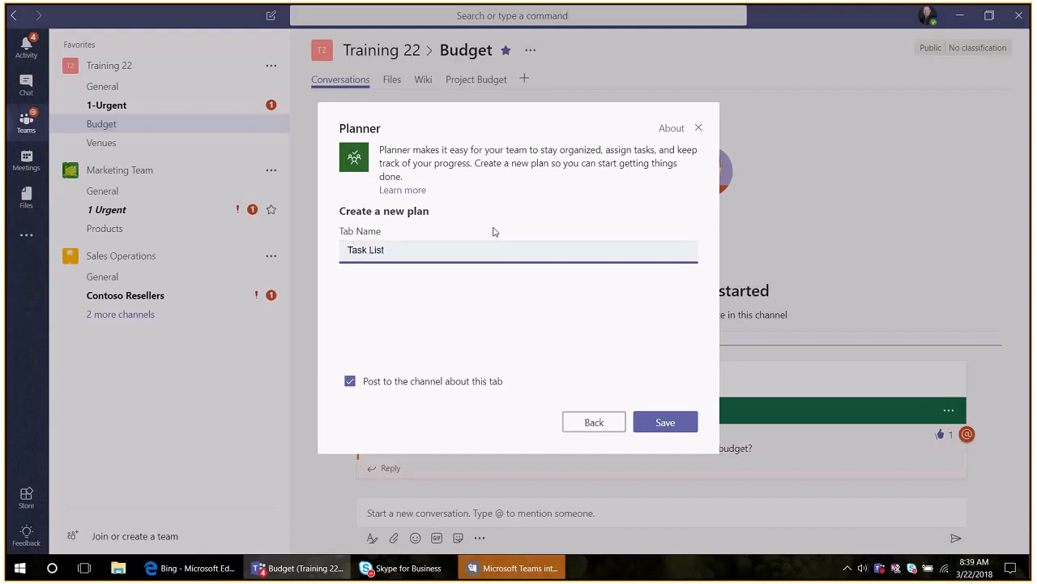
click(679, 430)
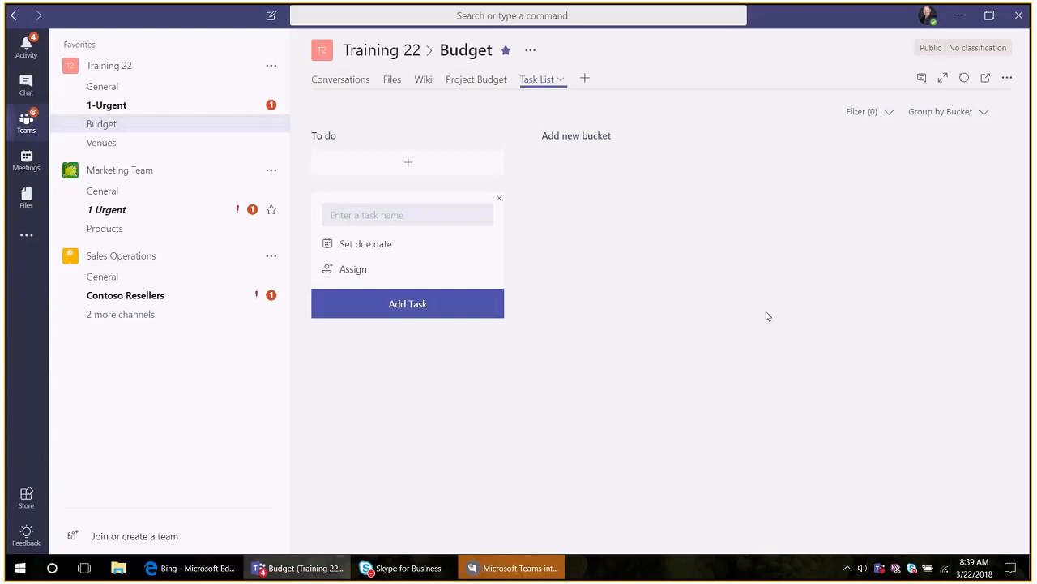
- Name the new To do task "Put up flyers in lunch room" and set its due date to 03/23
click(373, 212)
text(Put up flyersin)
key(BackSpace)
text(in lunch room.)
key(BackSpace)
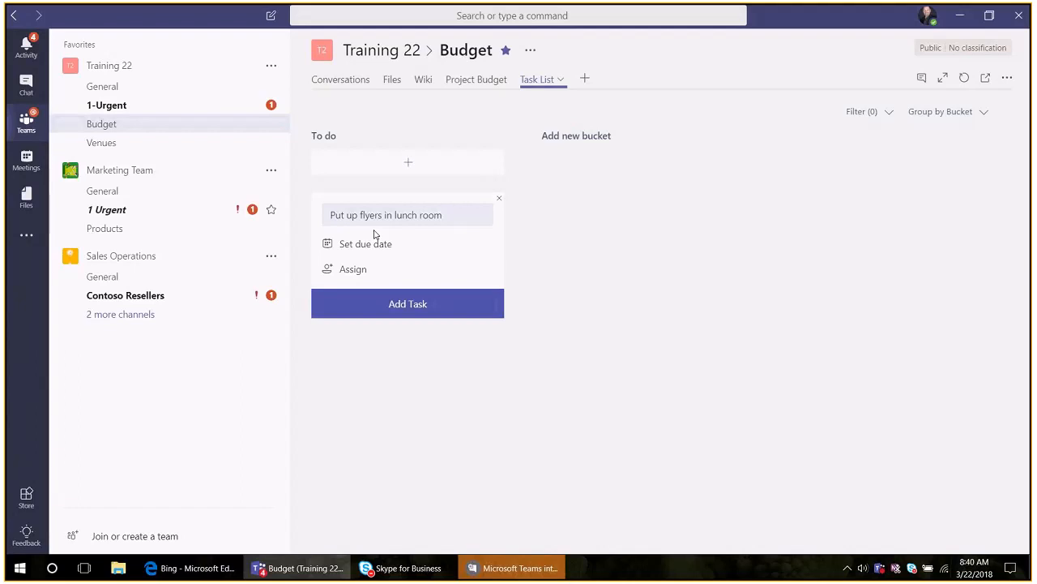
key(Tab)
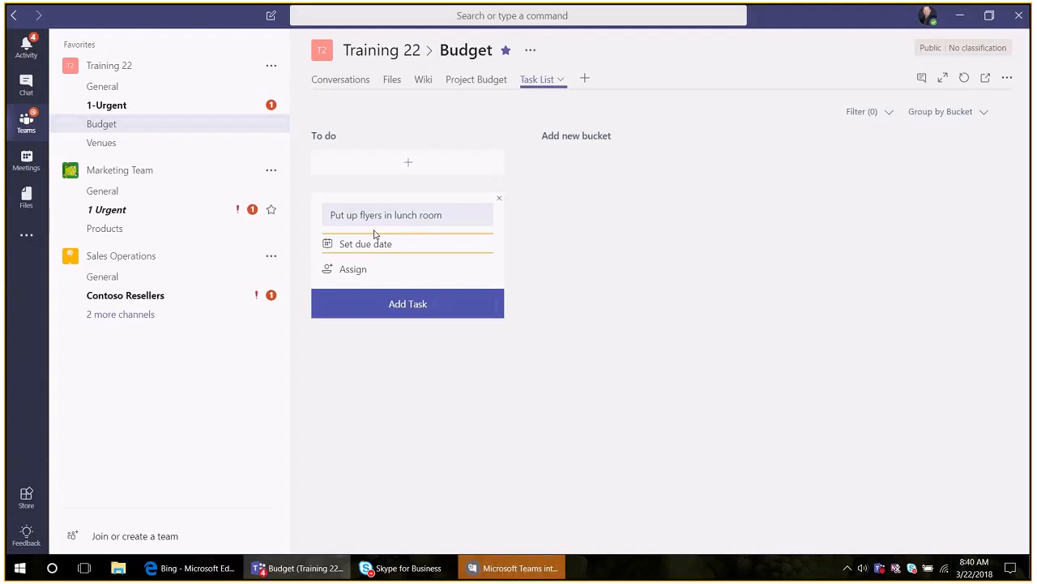
click(366, 245)
click(427, 369)
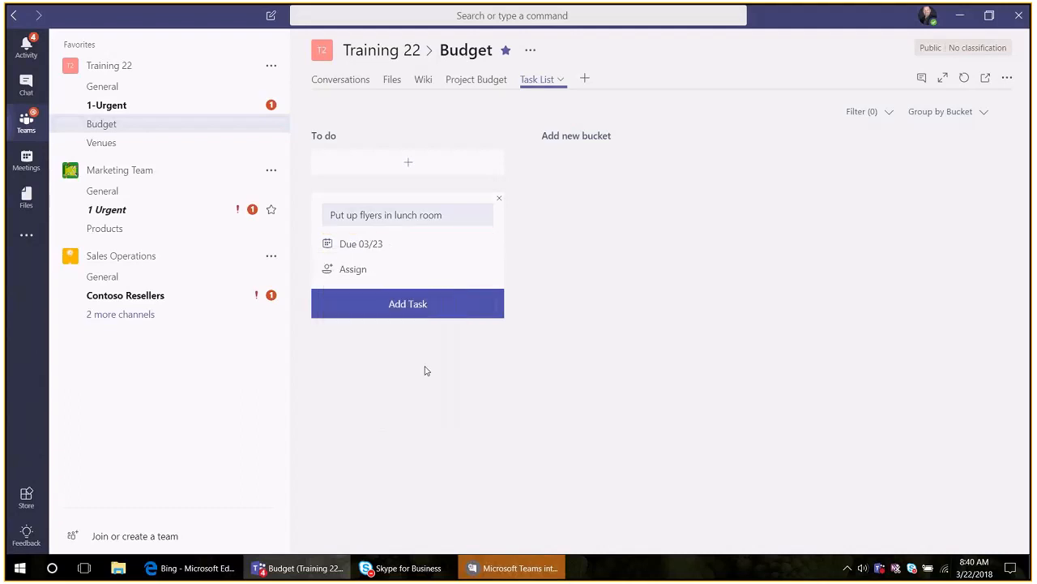
- Assign the flyers task to the signed-in team owner and add it to the To do bucket
click(358, 269)
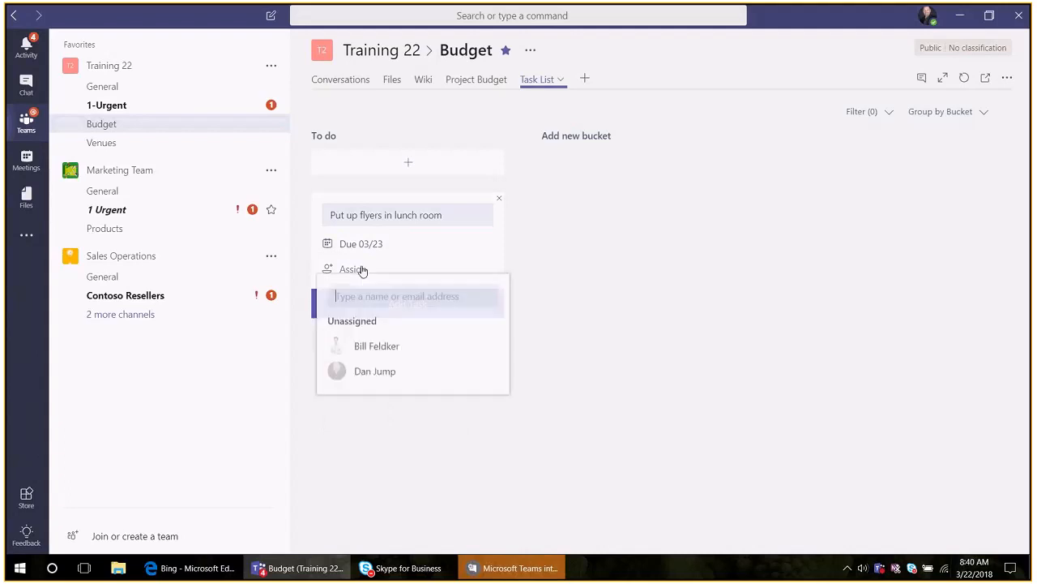
click(349, 372)
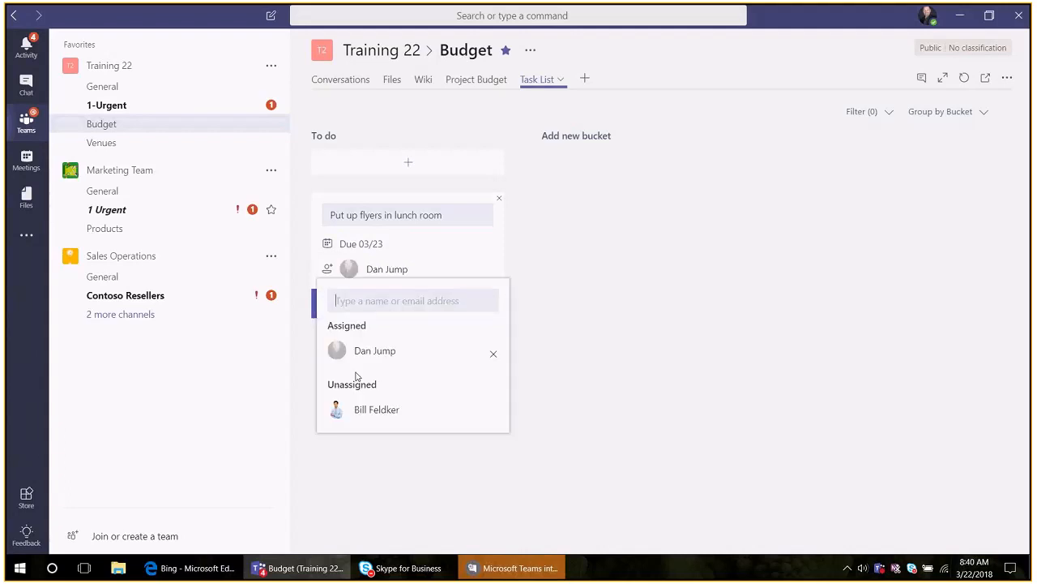
click(542, 273)
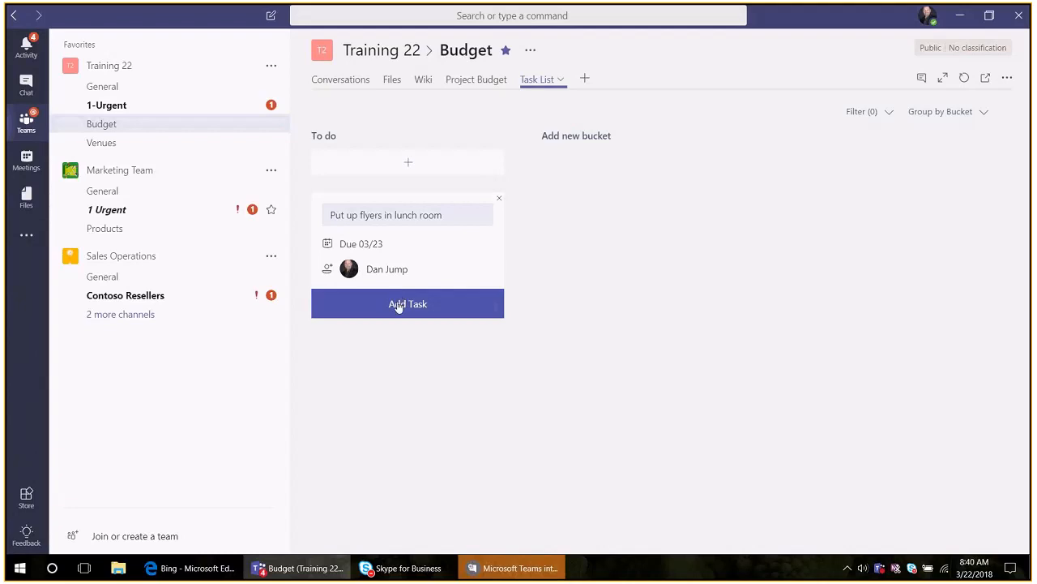
click(398, 305)
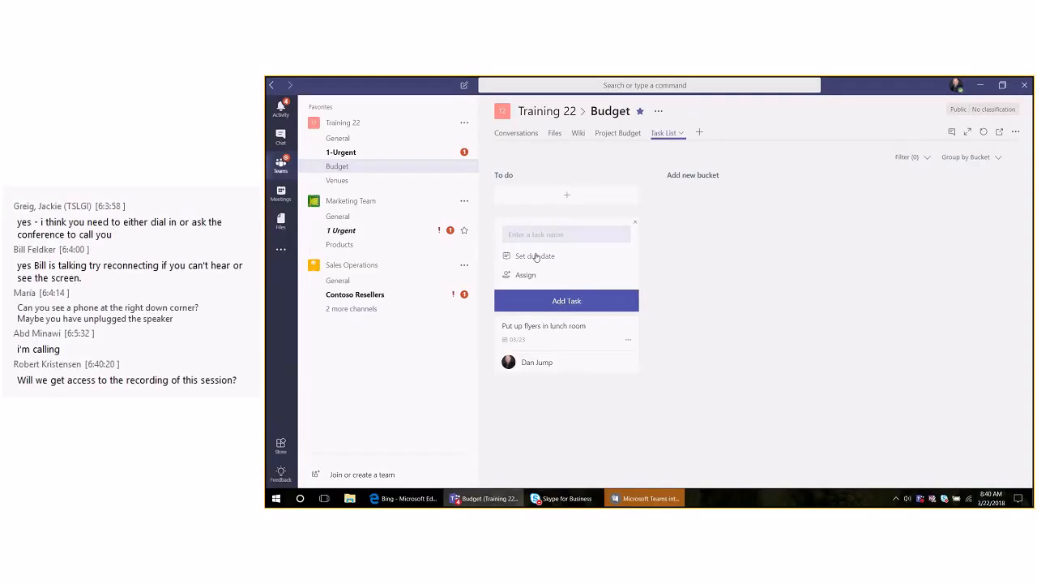
- Add a "Create Budget" task to the To do bucket, due 03/22 and assigned to the signed-in team owner
text(Crea)
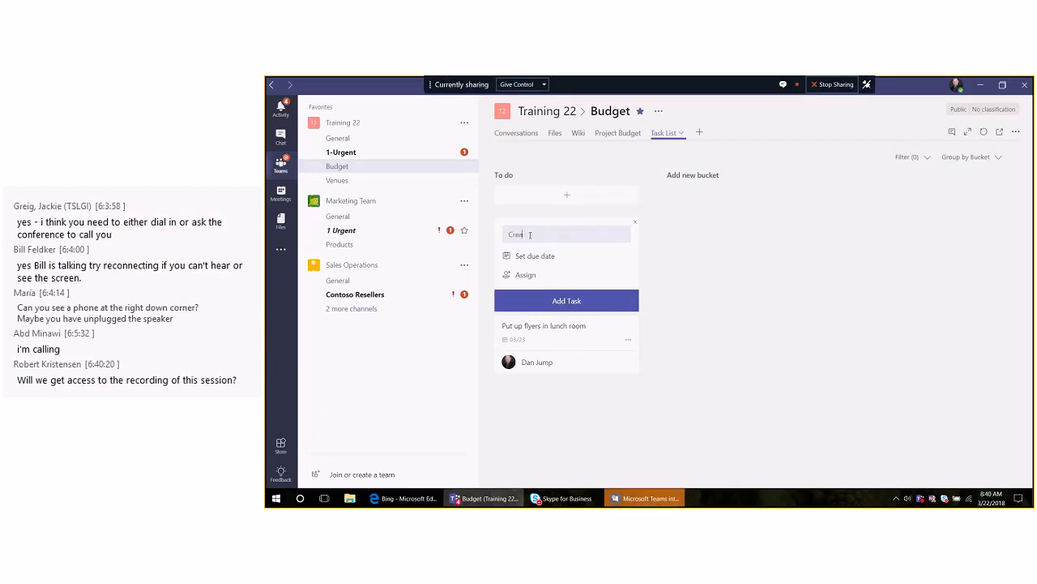
text(te Budget)
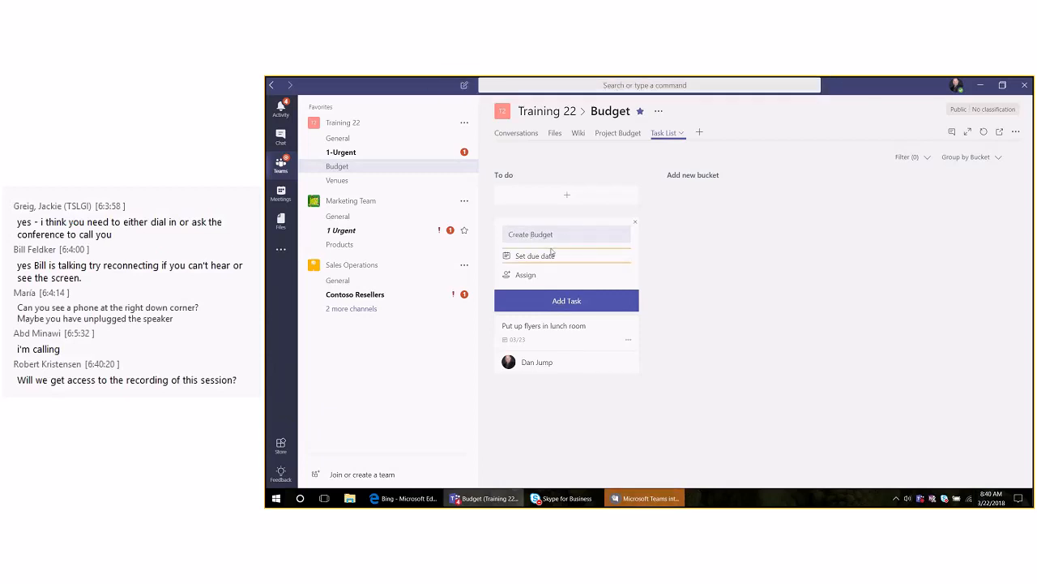
click(552, 254)
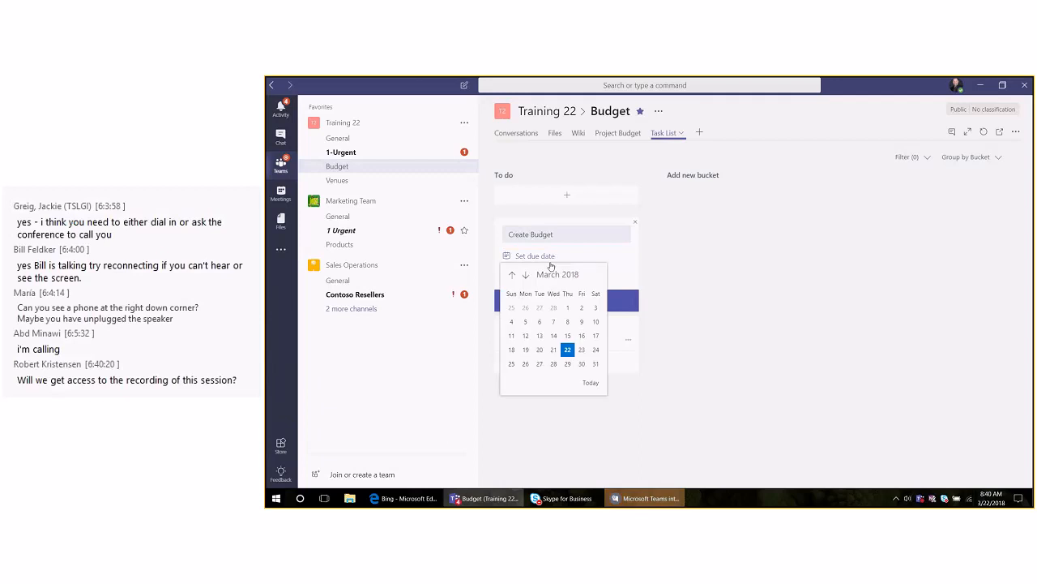
click(567, 351)
click(525, 274)
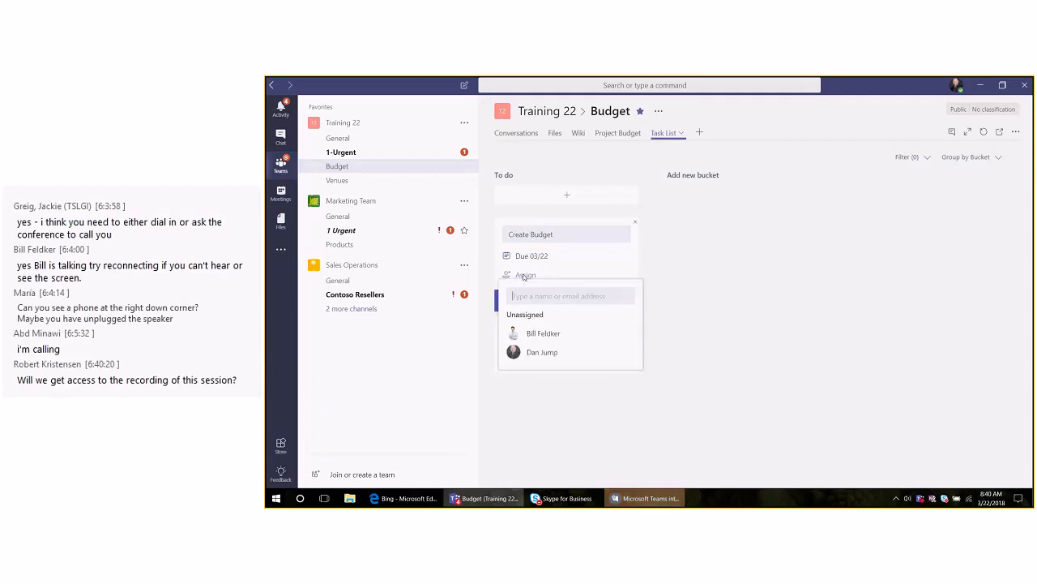
click(542, 352)
click(648, 267)
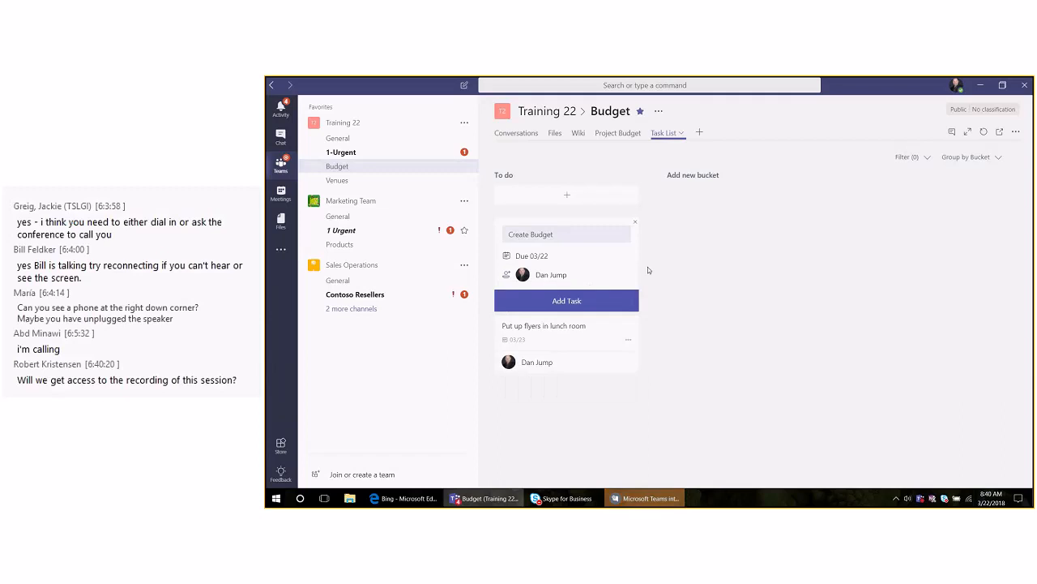
click(584, 302)
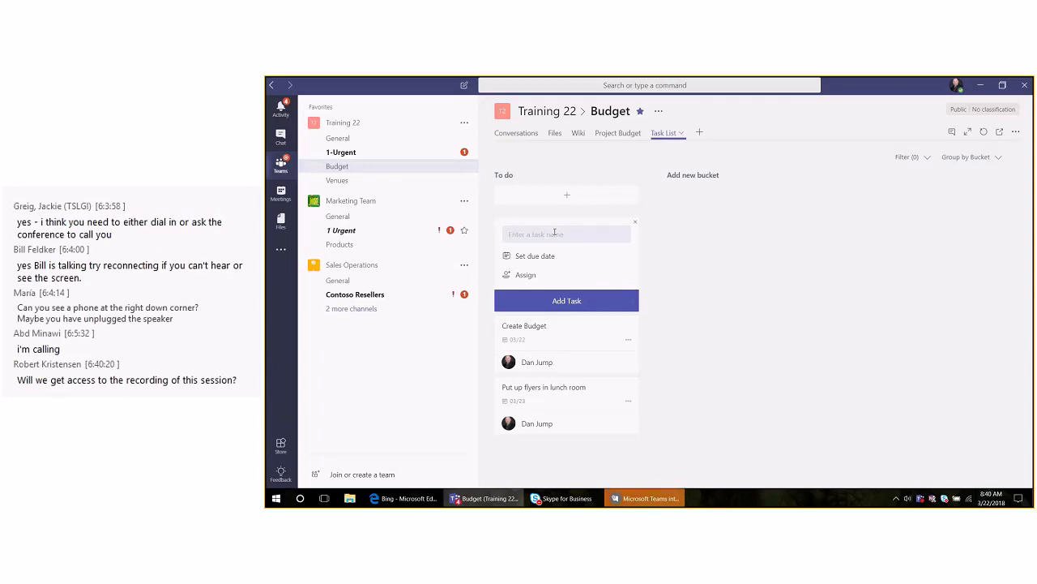
- Add an "Approve Budget" task to the To do bucket, due 03/29 and assigned to the other team member
text(Approve Budget)
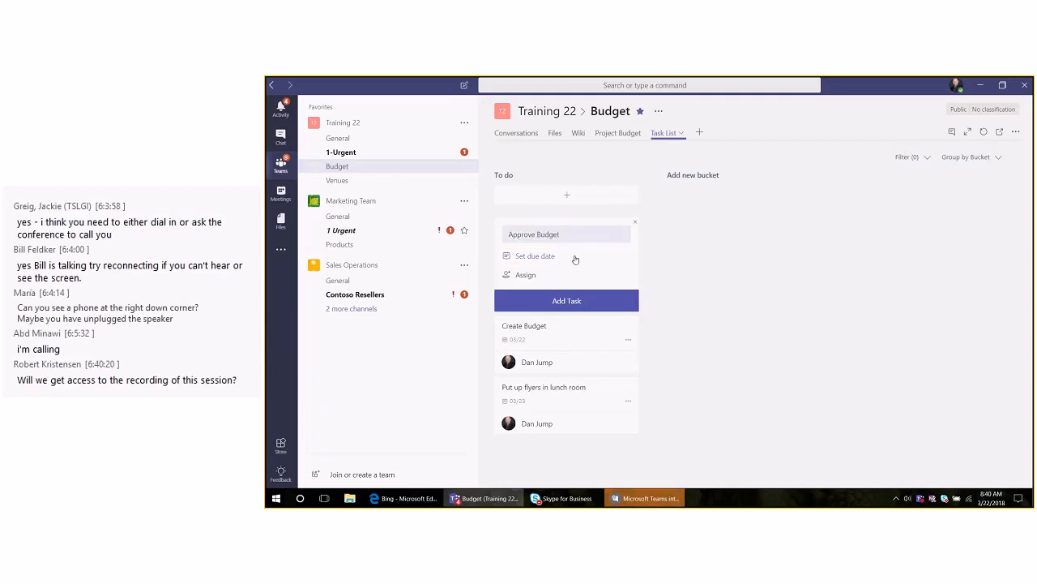
click(575, 259)
click(568, 349)
click(535, 256)
click(568, 363)
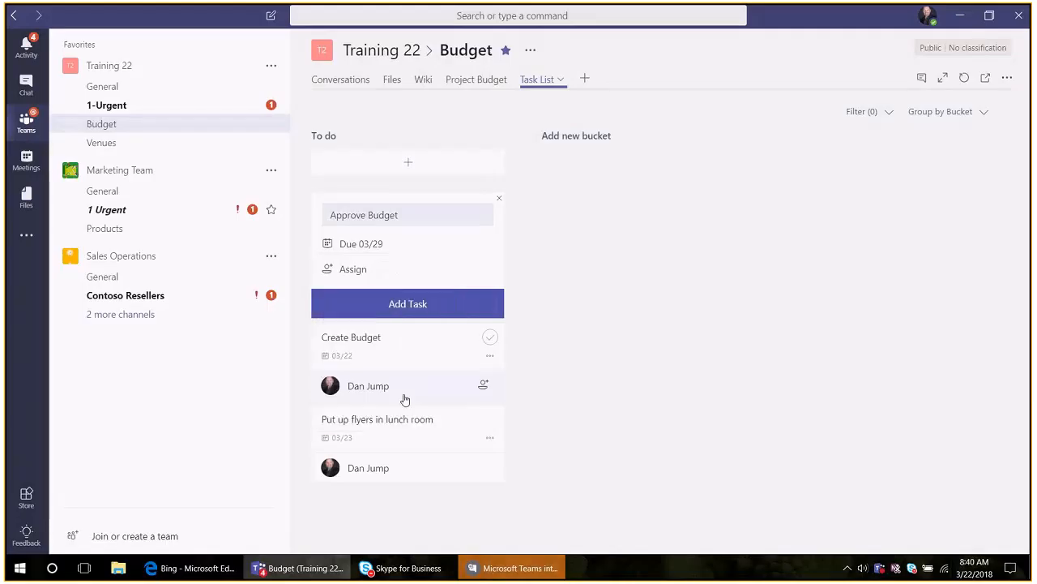
click(525, 274)
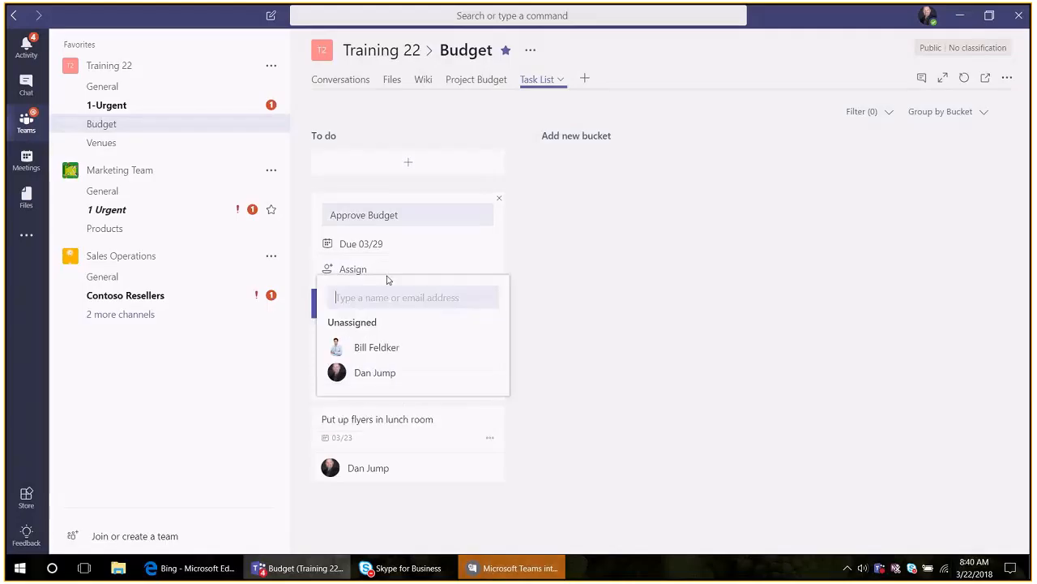
click(394, 348)
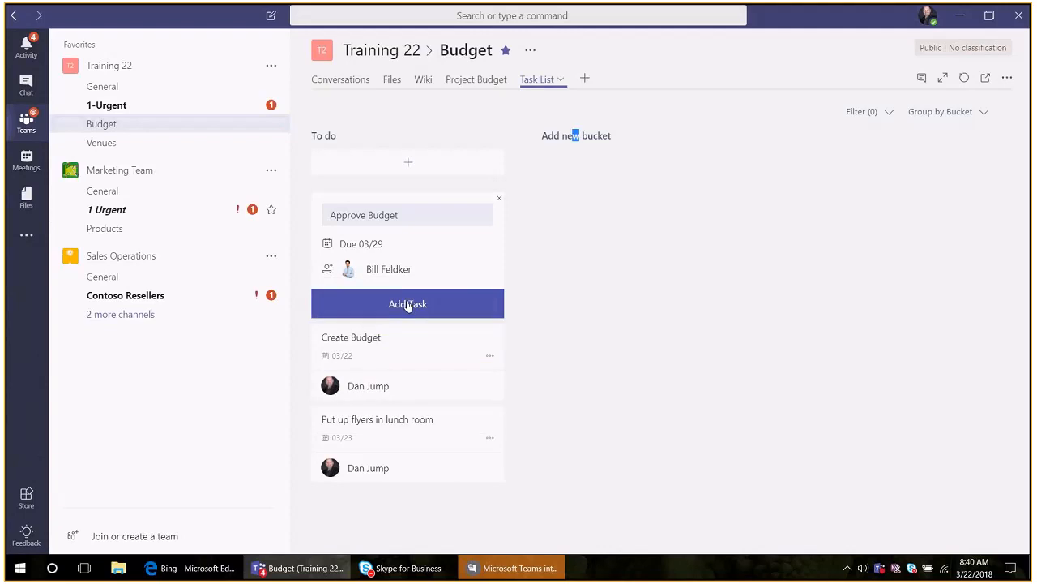
click(408, 303)
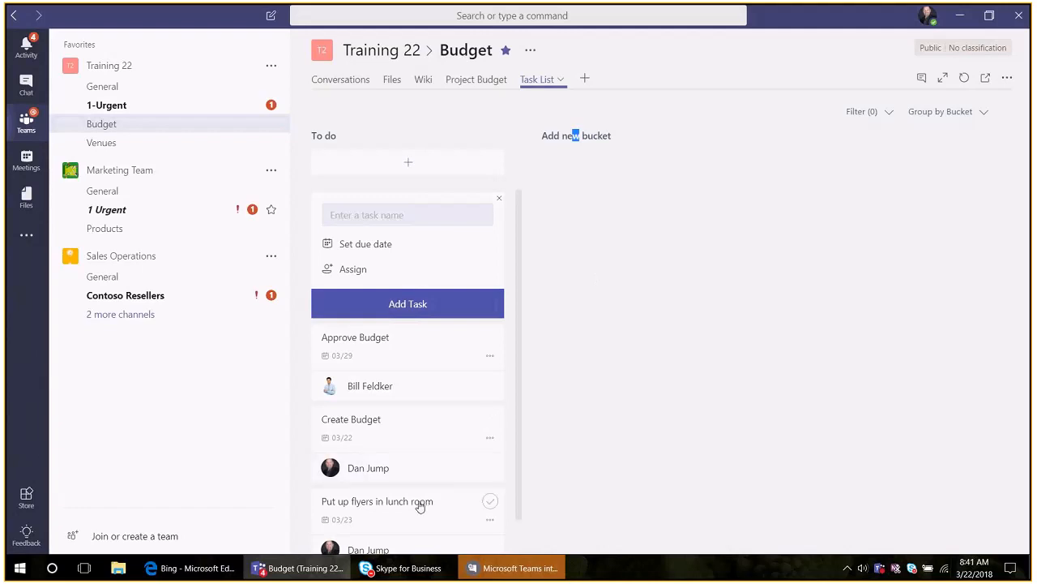
- Name the new To do task "Gather Team feedback" and set its due date to 03/22
text(Gather T)
text(eam feedback)
key(Tab)
key(Return)
key(Return)
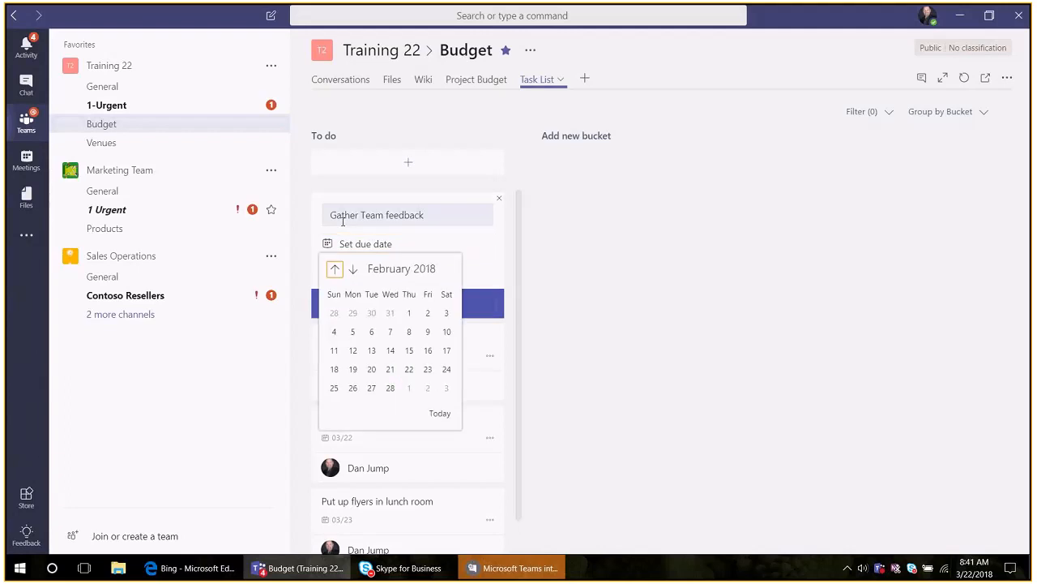
click(355, 269)
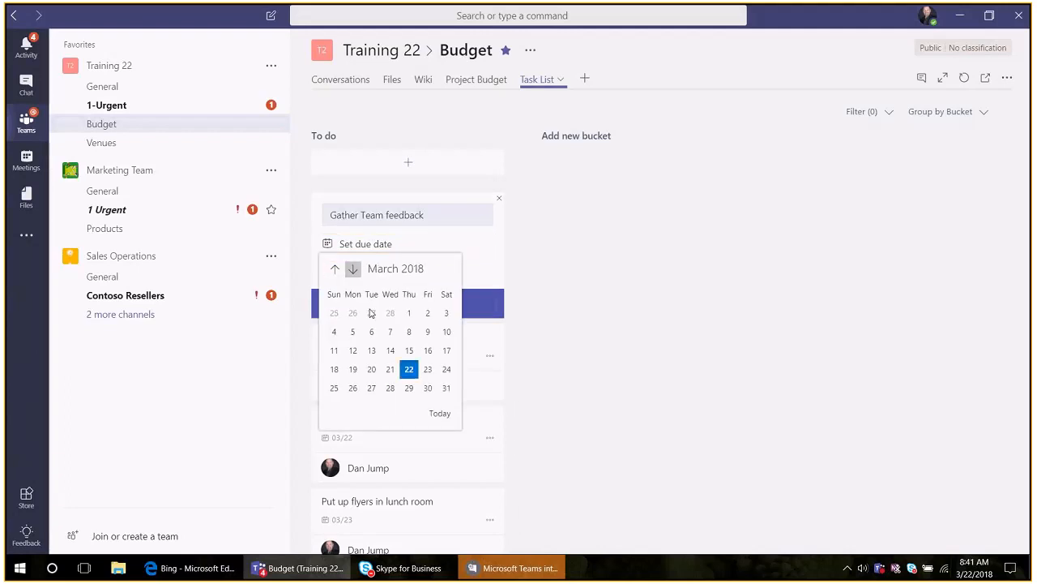
click(408, 368)
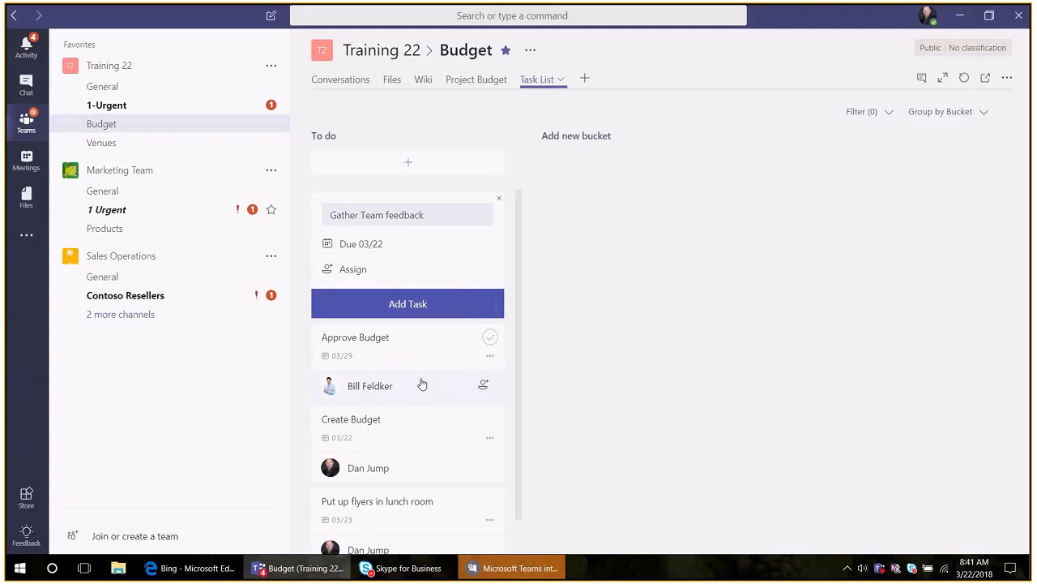
- Assign the Gather Team feedback task to the signed-in team owner and add it to the To do bucket
click(377, 270)
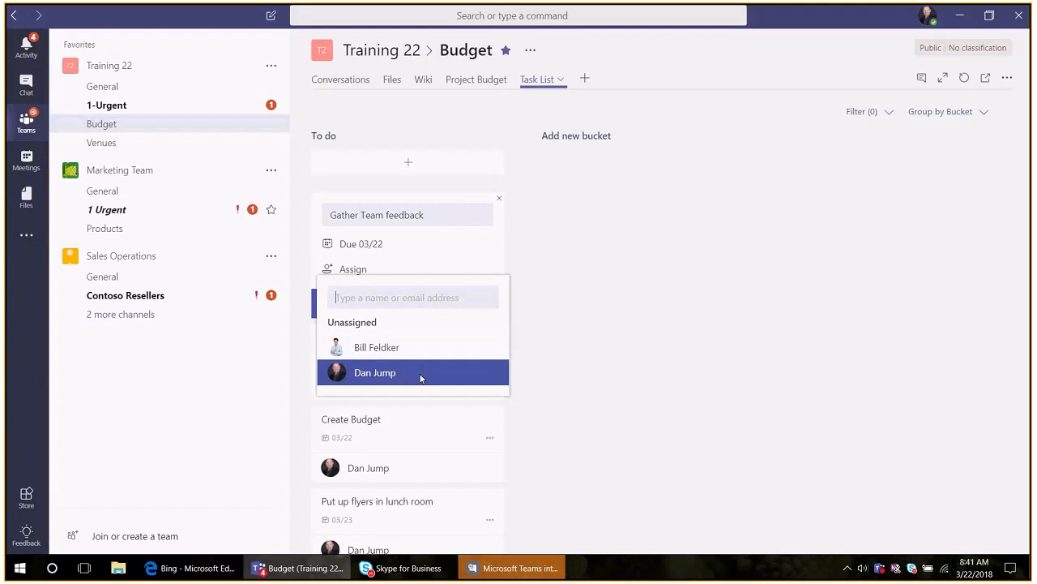
click(394, 374)
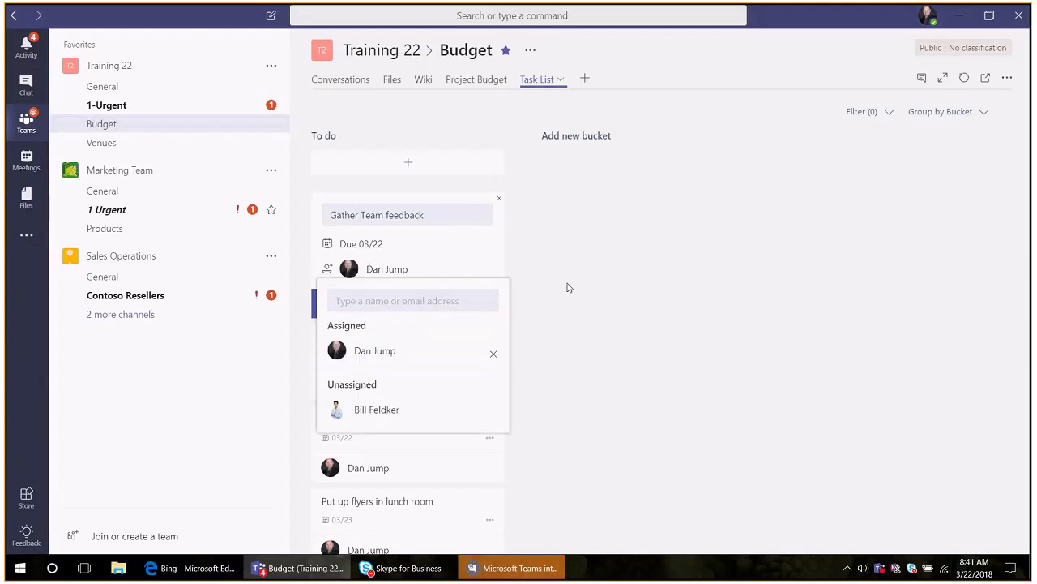
click(567, 284)
click(418, 303)
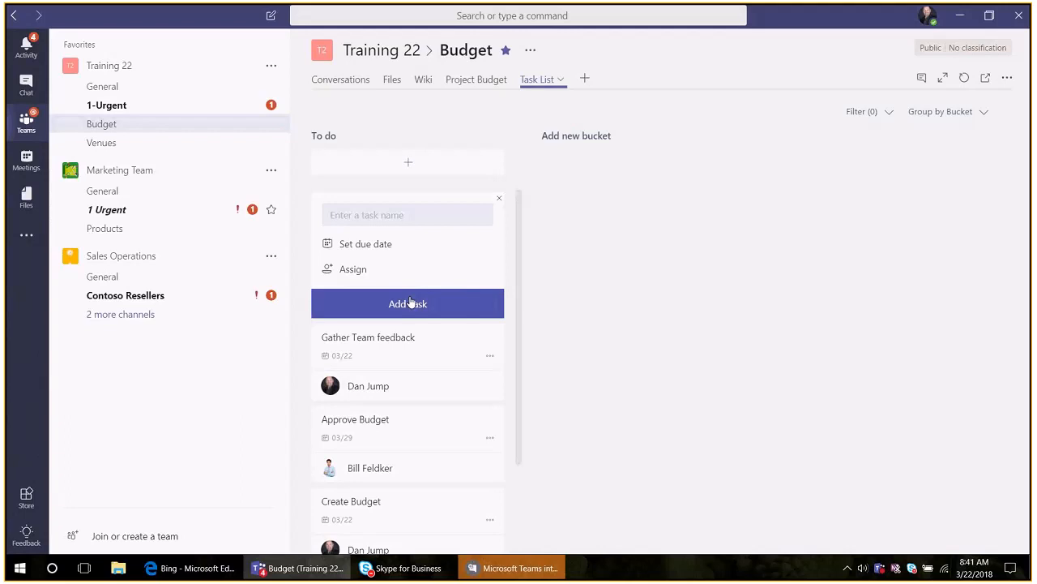
- Create two more buckets in the plan, named "In Progress" and "Complete"
click(568, 138)
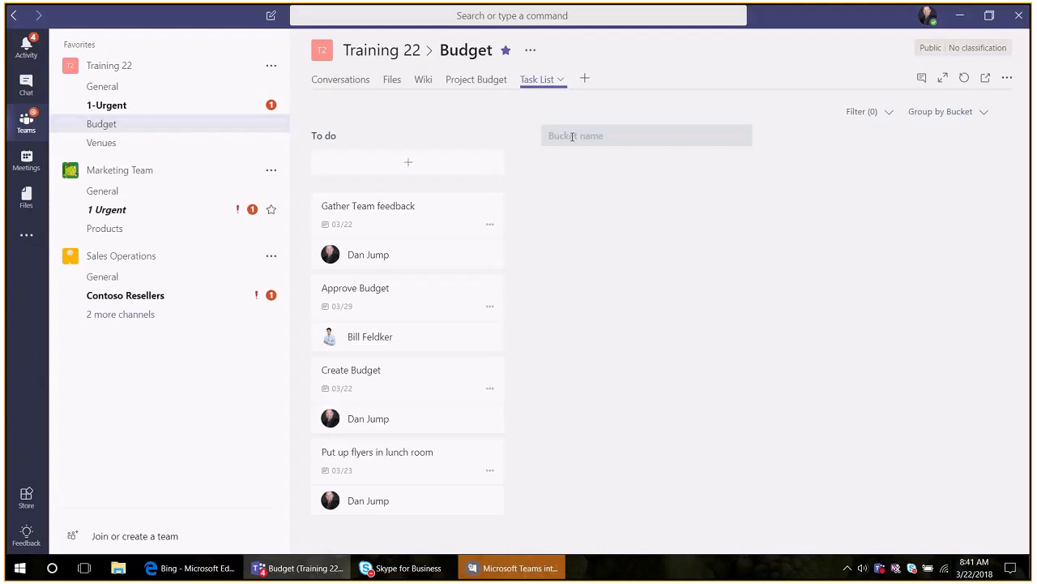
text(In Progress)
key(Return)
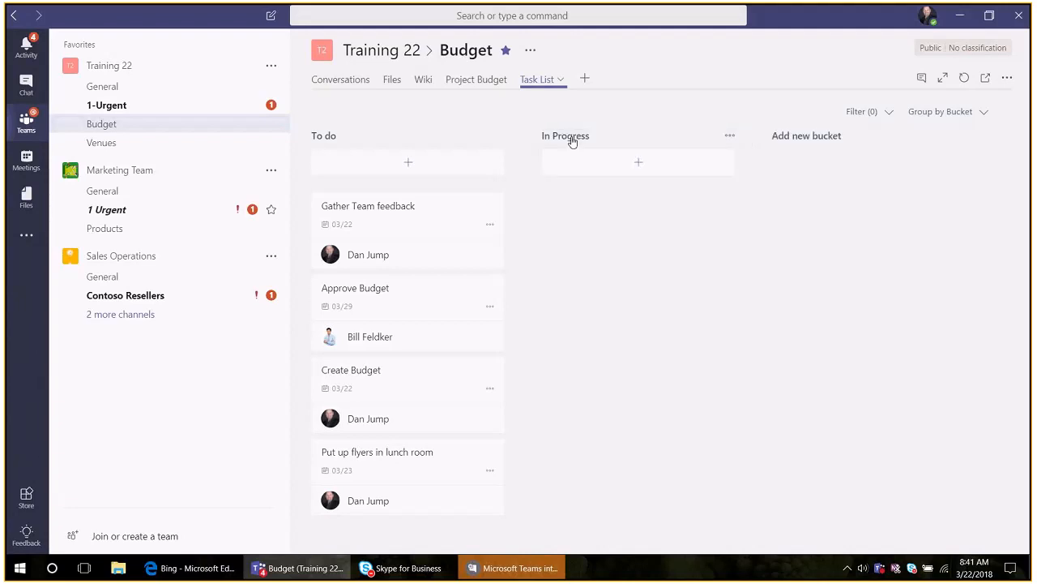
click(822, 139)
text(C)
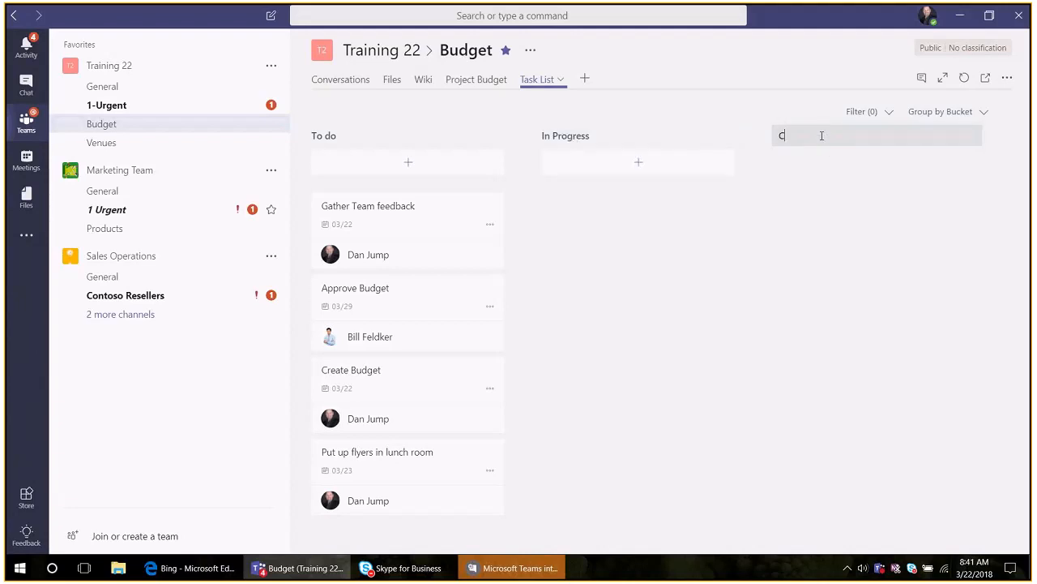
text(omplete)
key(Return)
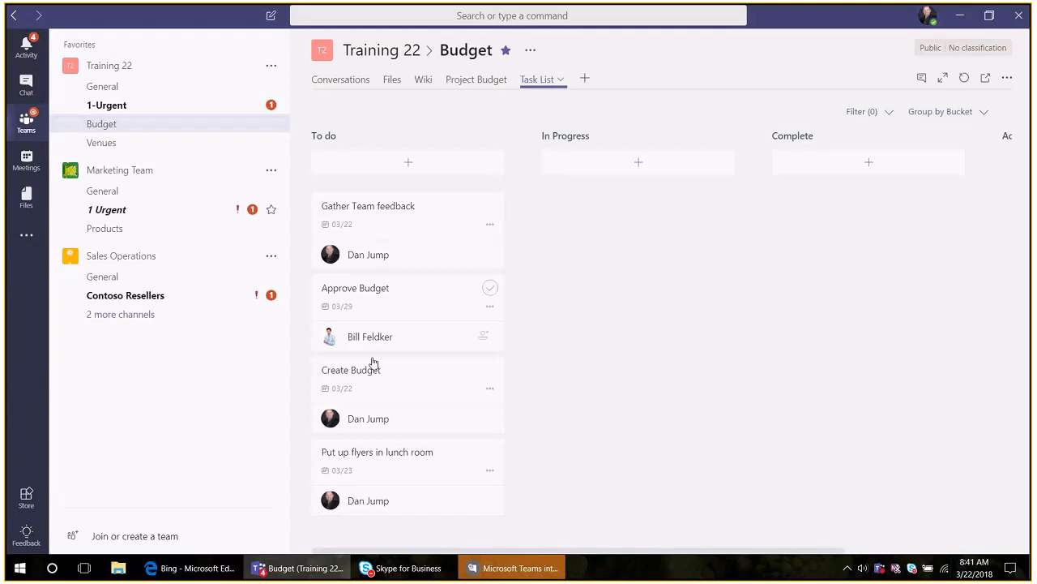
- Move the Create Budget task to the Complete bucket, and the Gather Team feedback and Approve Budget tasks to In Progress
drag(373, 363, 855, 375)
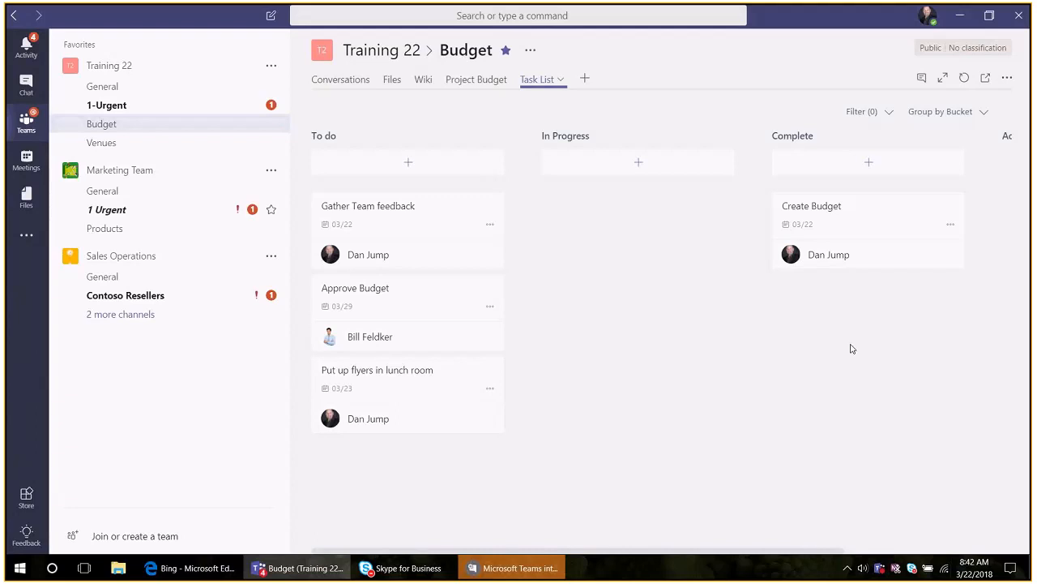
drag(378, 203, 588, 208)
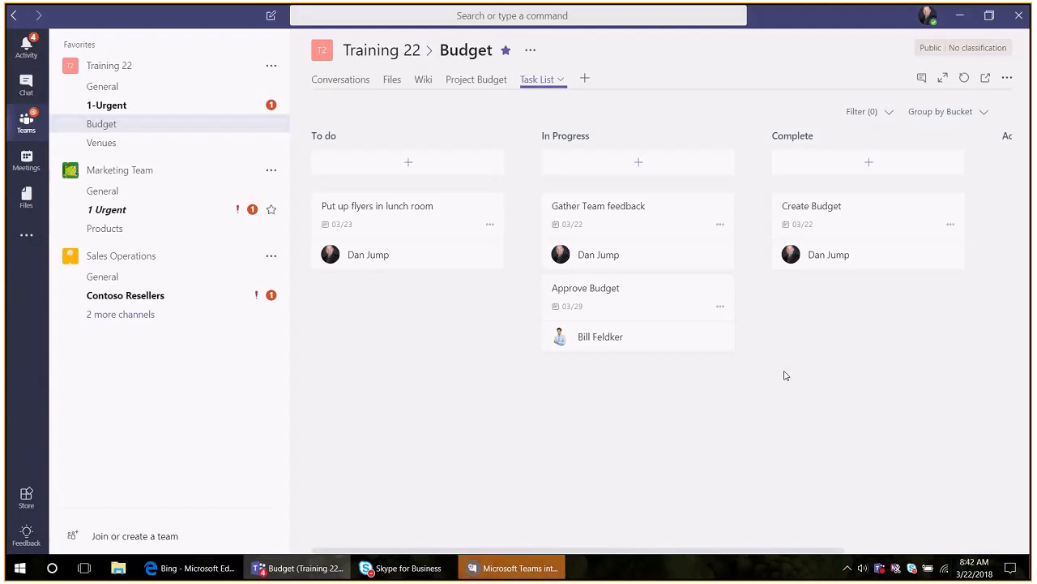
- Open the Project Budget tab and start a tab conversation beside the workbook
click(469, 80)
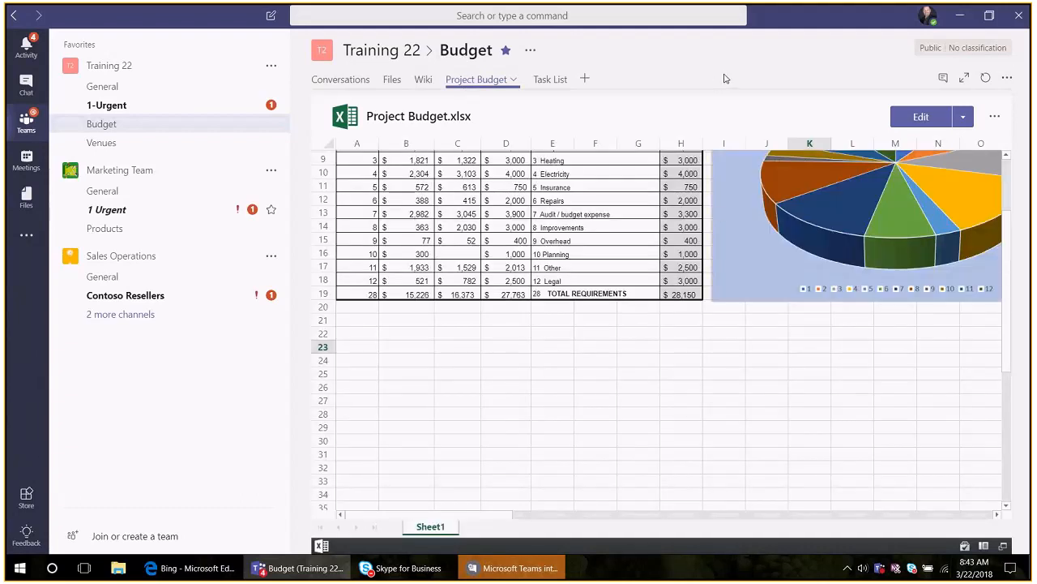
click(950, 81)
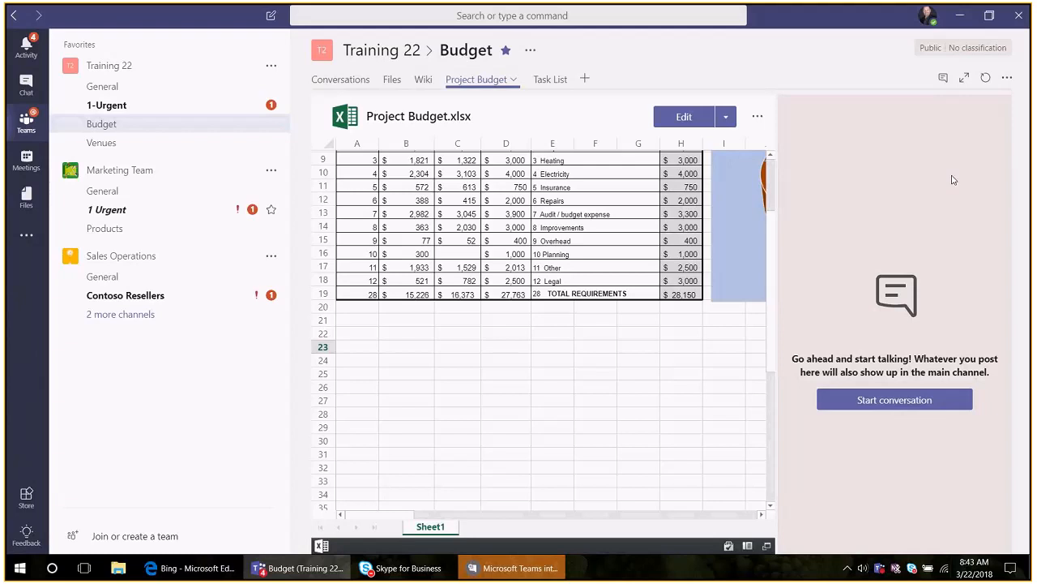
click(910, 400)
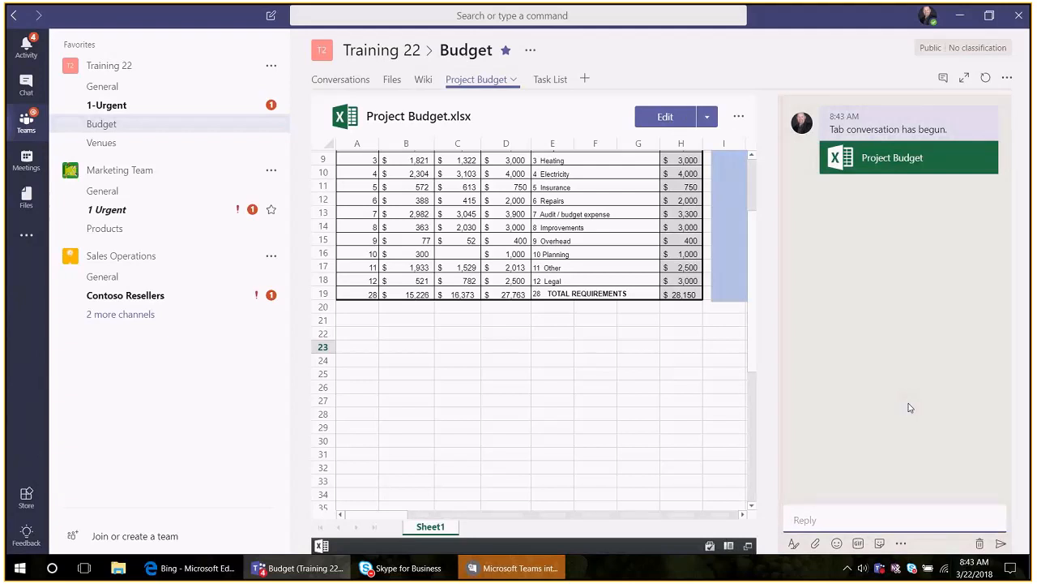
- Post a reply mentioning the Training 22 team: ", Please look at my budget and confirm this is enough money for training. By Friday!!"
text(@team)
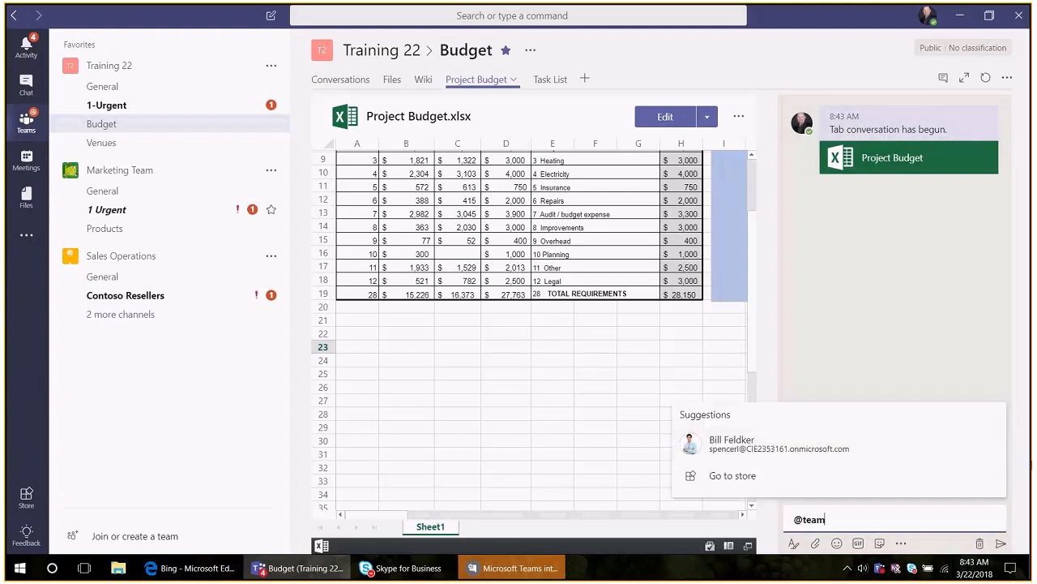
key(Return)
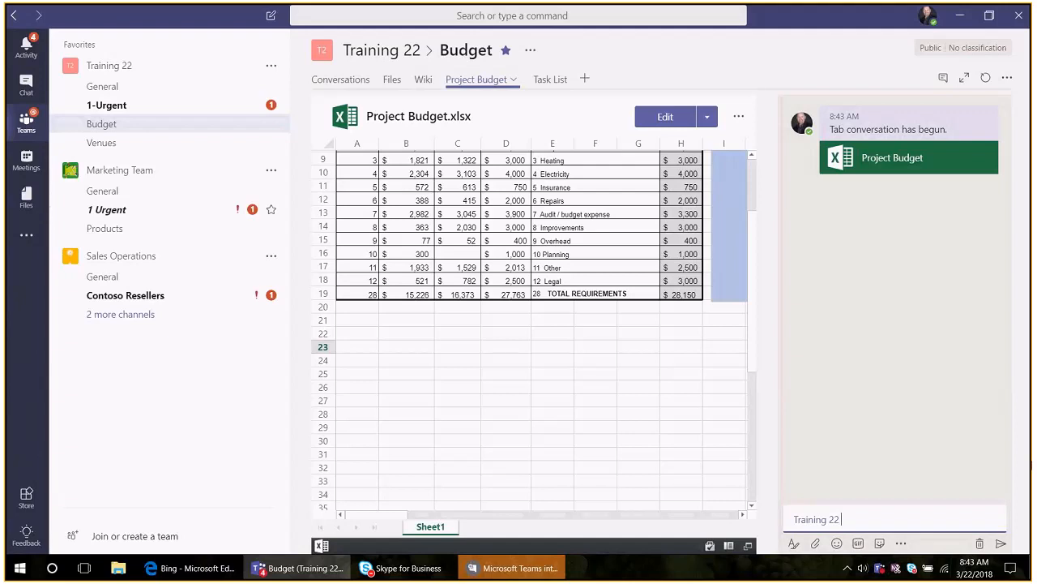
text(, Please look at my budget and c)
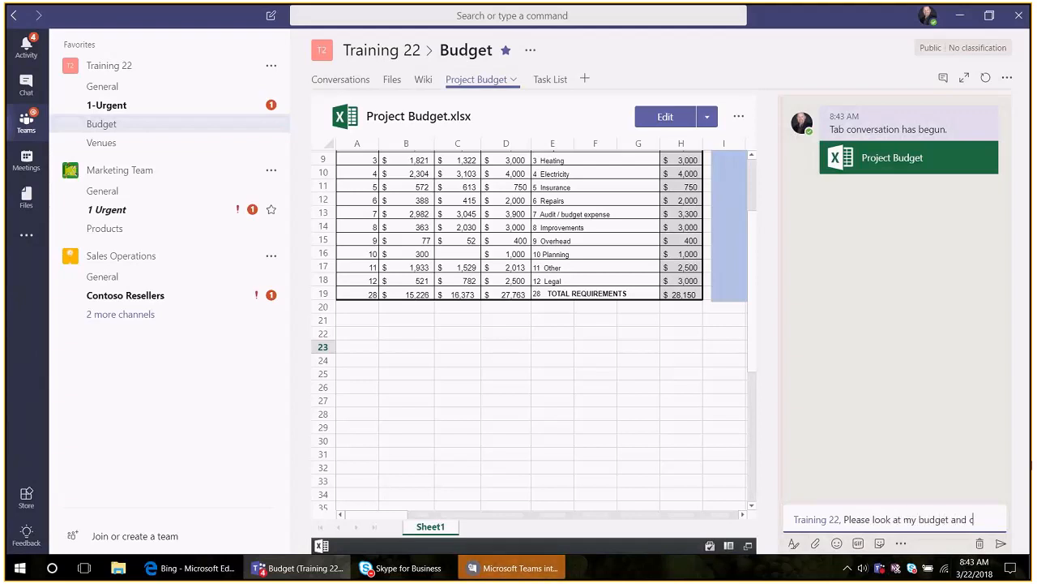
text(onfirm this is)
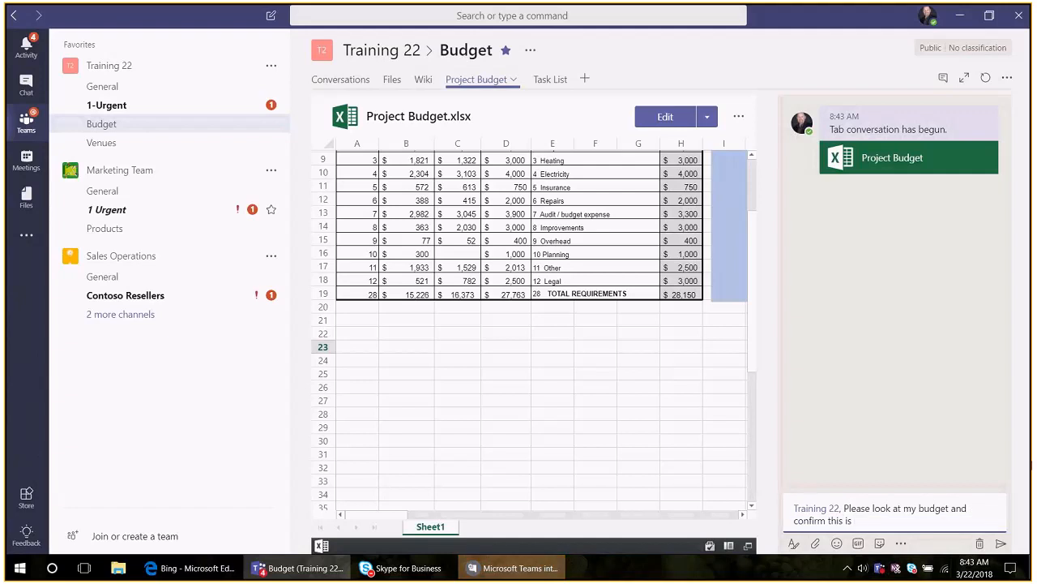
text( enough money for train)
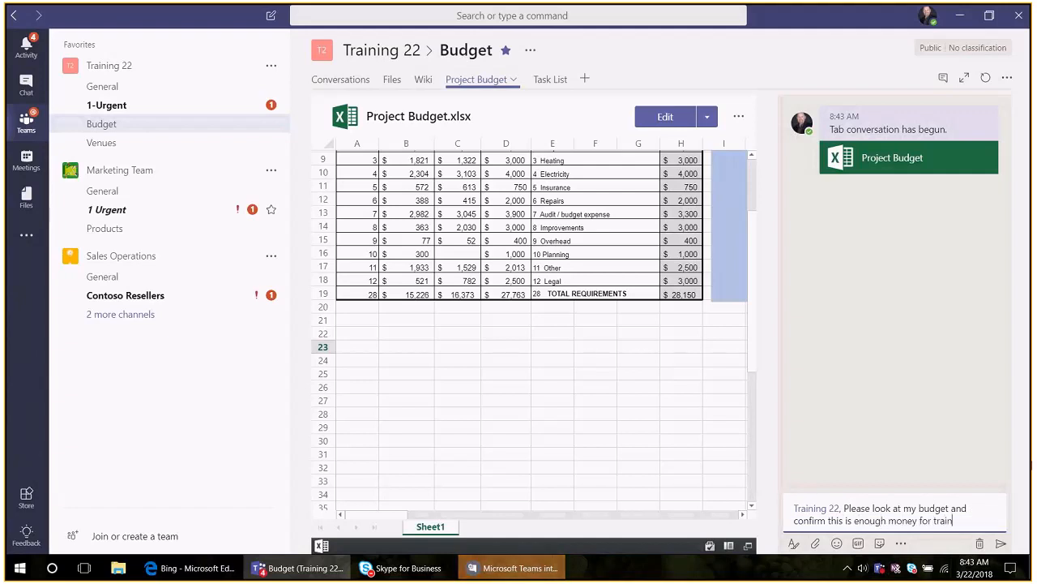
text(ing.)
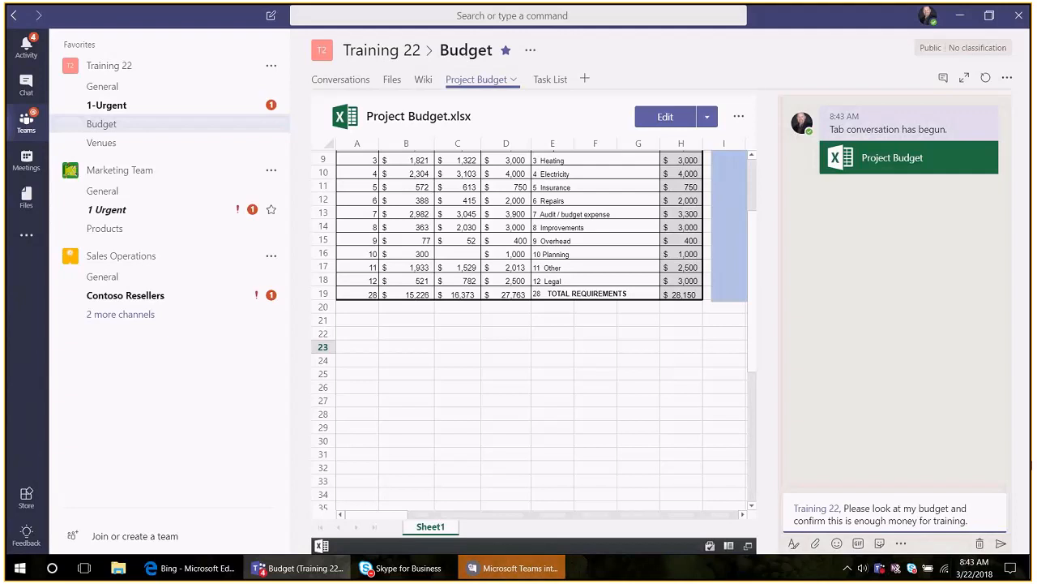
text( By F)
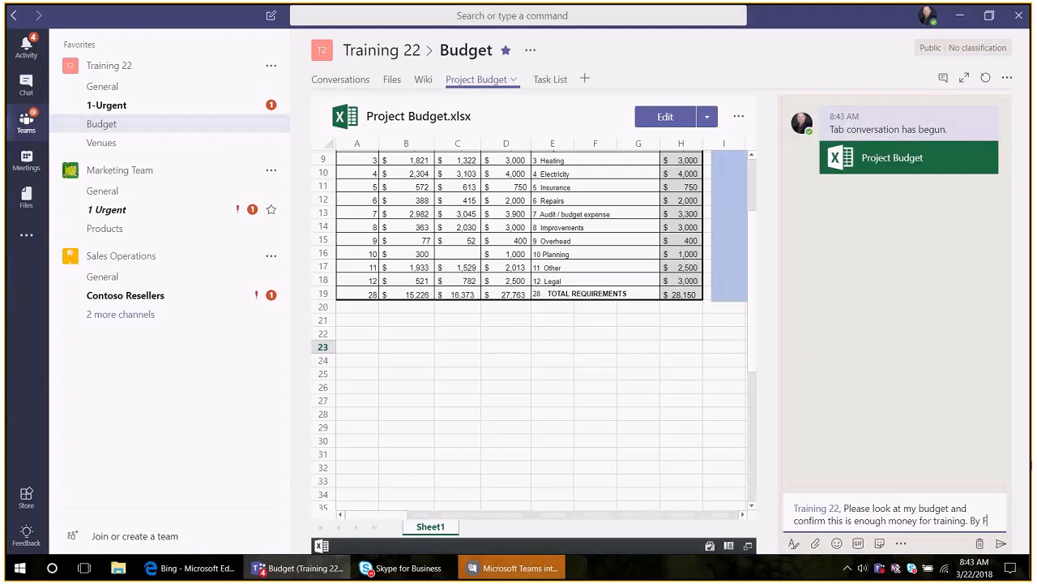
text(riday!!)
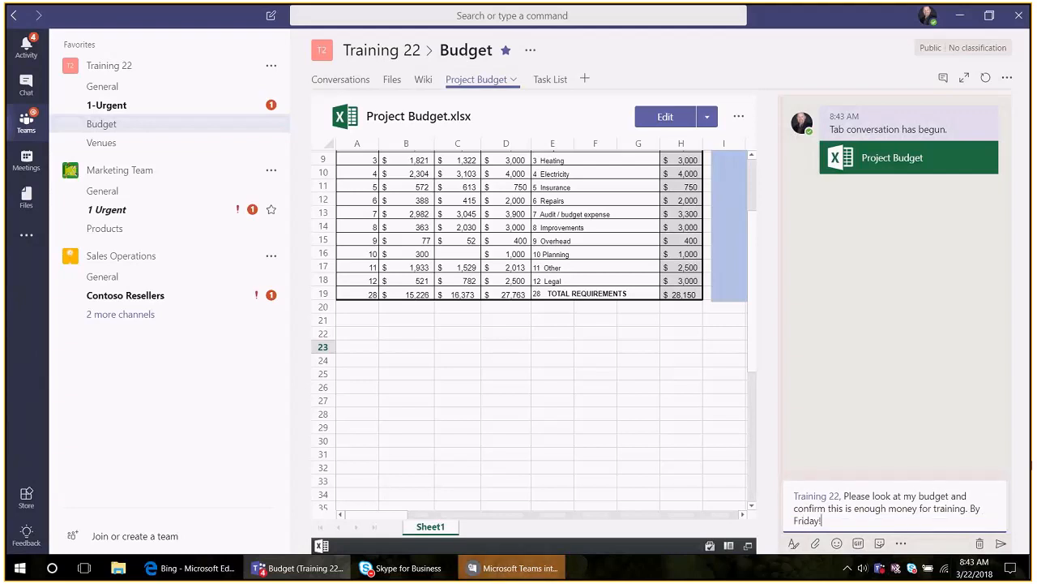
key(Return)
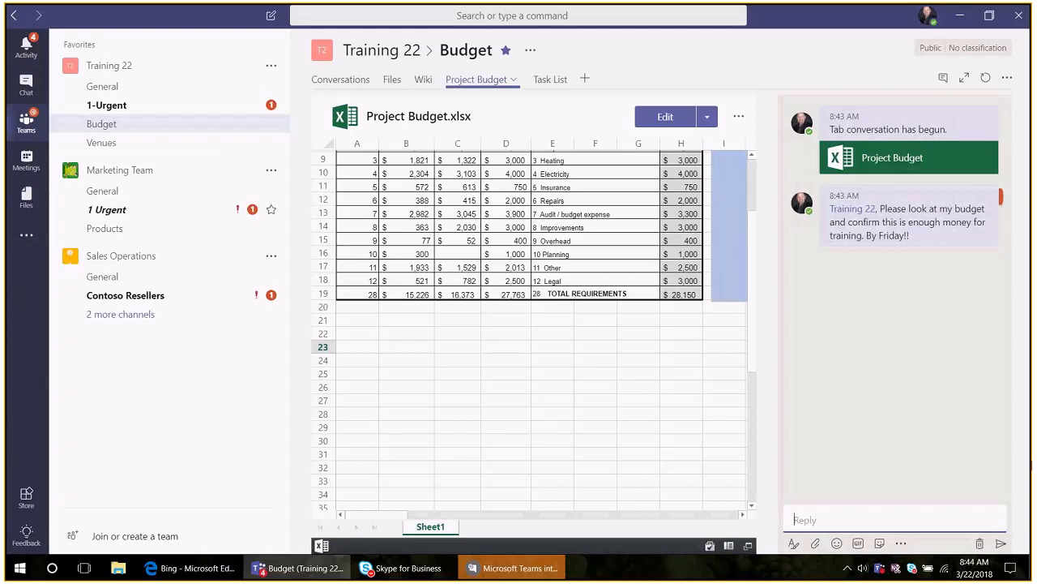
- Close the tab conversation and expand the Project Budget workbook to view the whole budget table and chart
click(945, 81)
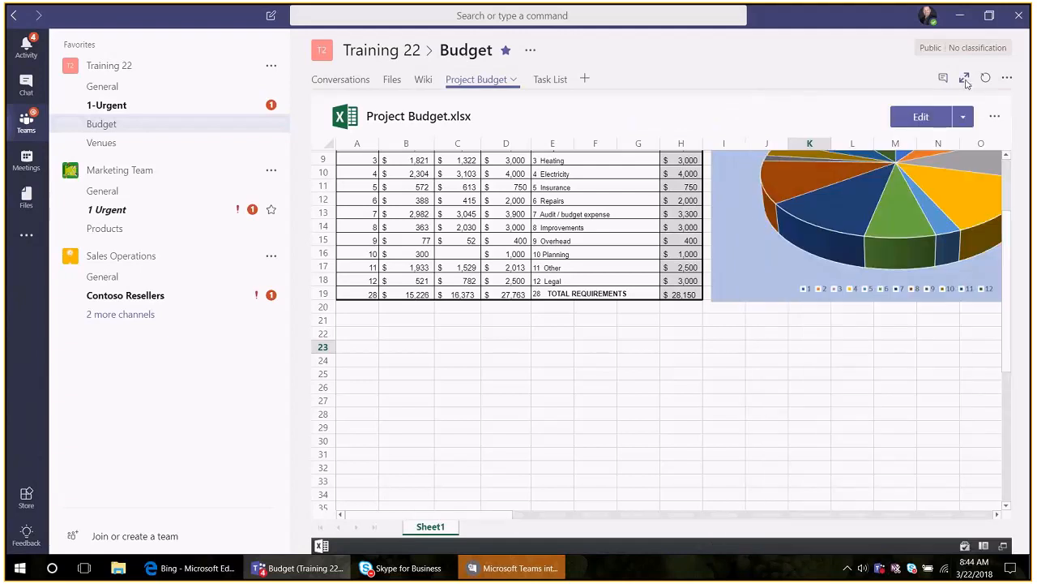
click(965, 79)
scroll(846, 270, up, 3)
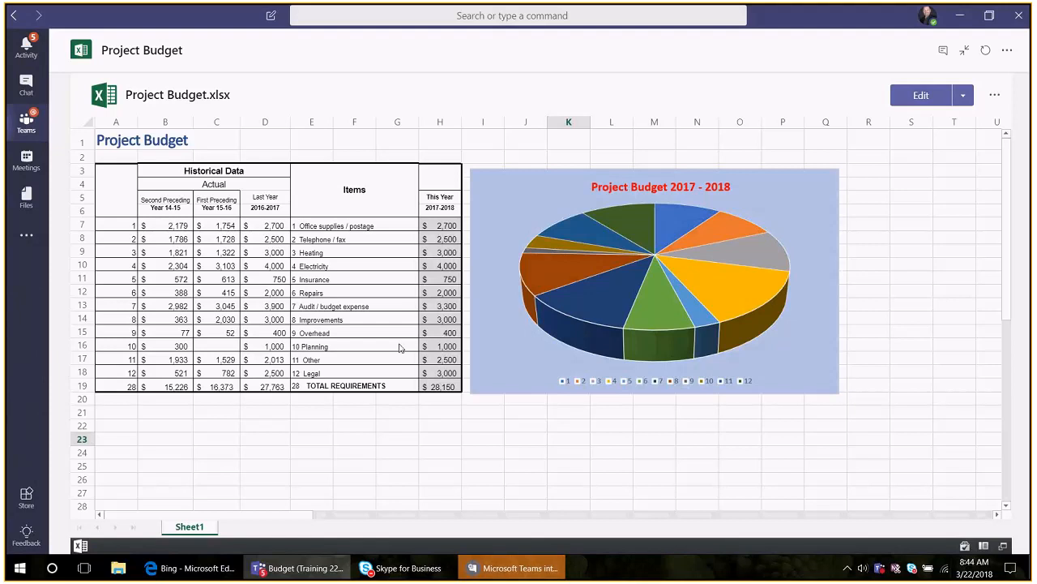
- Return to the Budget channel's conversations and like the teammate's reply approving the budget
click(13, 18)
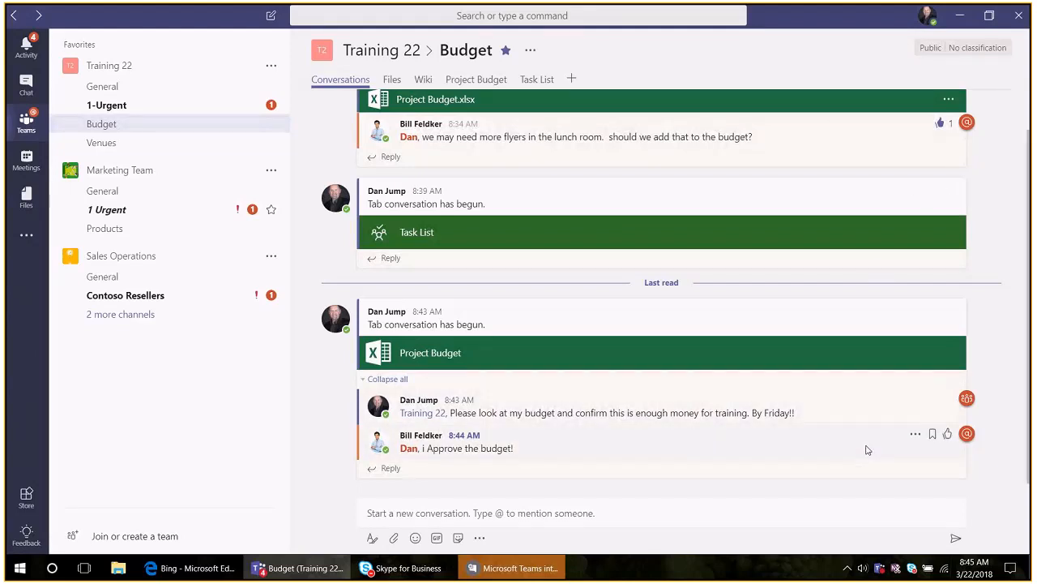
click(947, 435)
- Move the Approve Budget task in the Task List to the Complete bucket, and place the Task List tab ahead of Project Budget
click(537, 80)
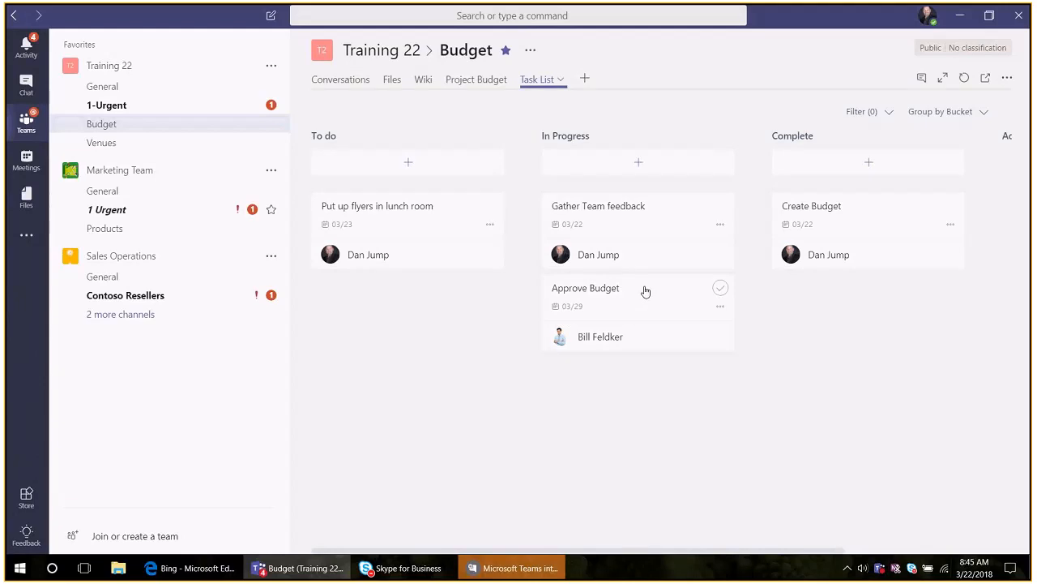
drag(648, 293, 827, 292)
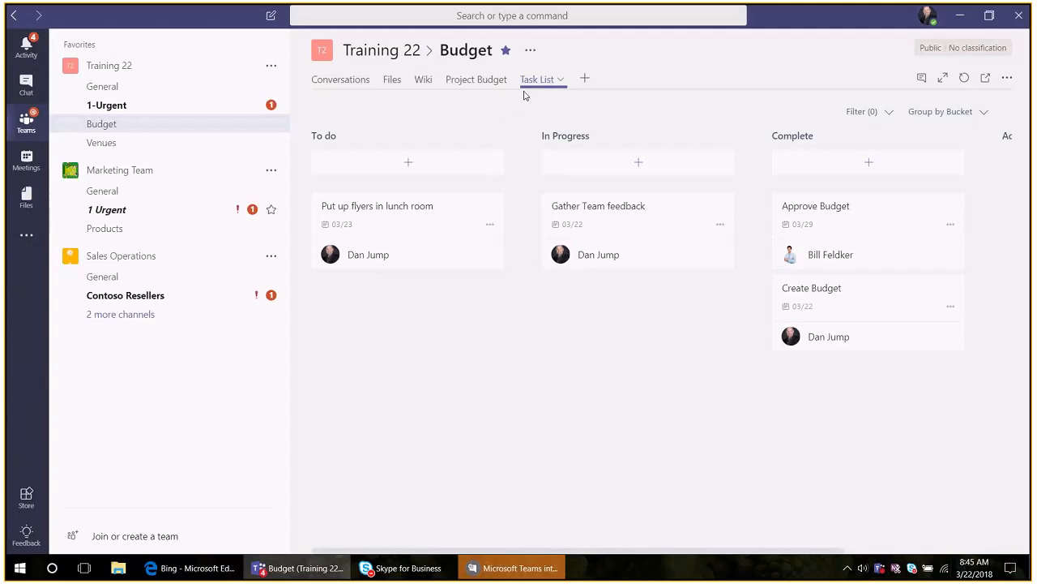
drag(535, 81, 454, 84)
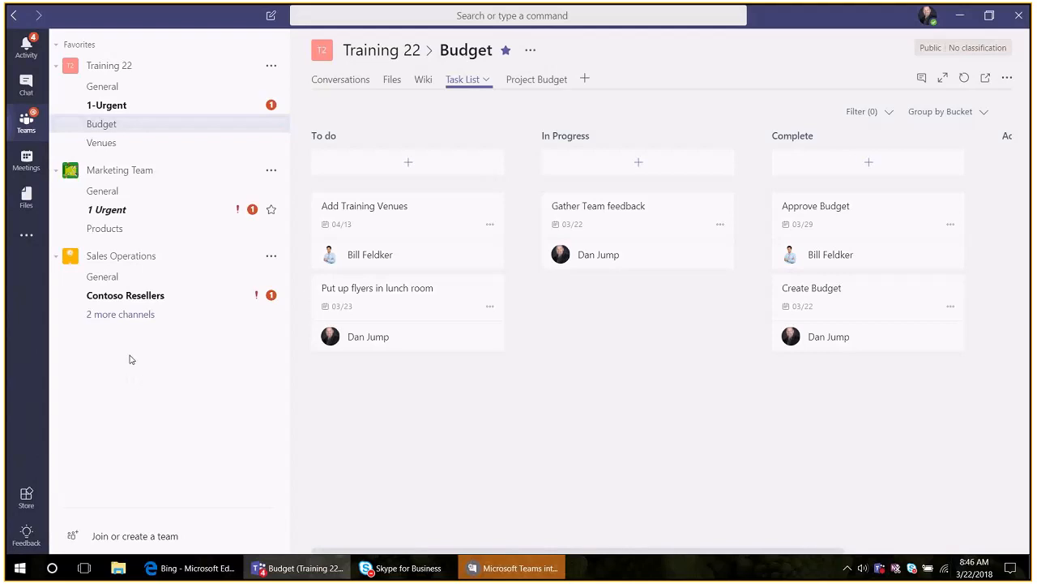
- Open the latest Budget mention from the activity feed and save the message asking Training 22 to confirm the budget
click(27, 55)
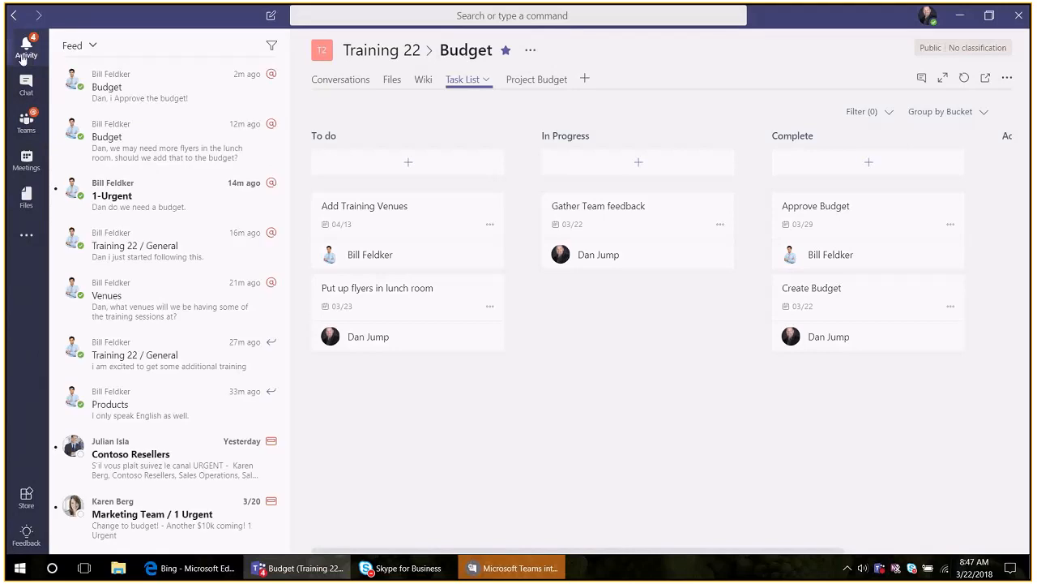
click(105, 65)
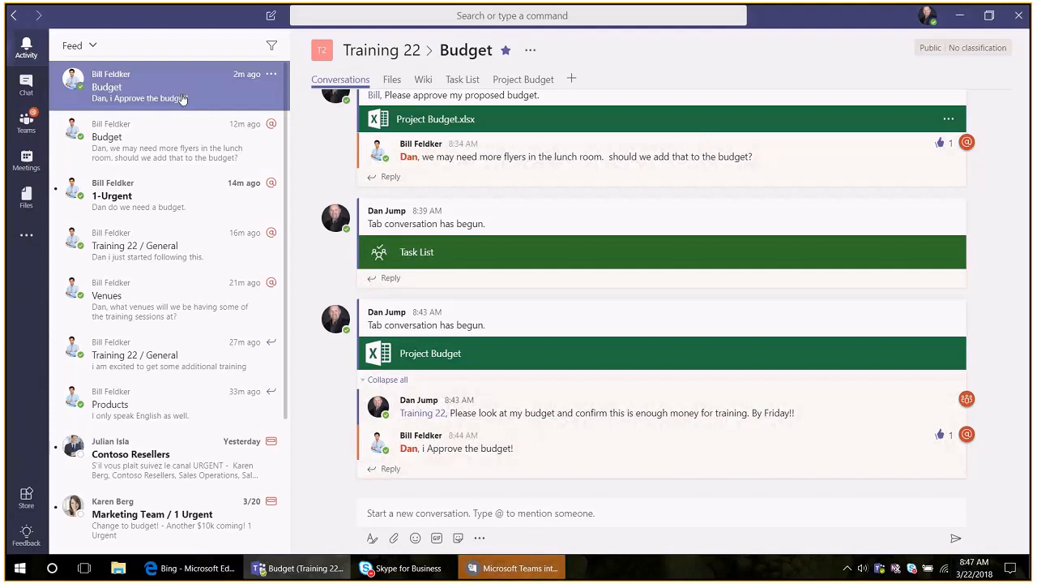
mouse_move(655, 405)
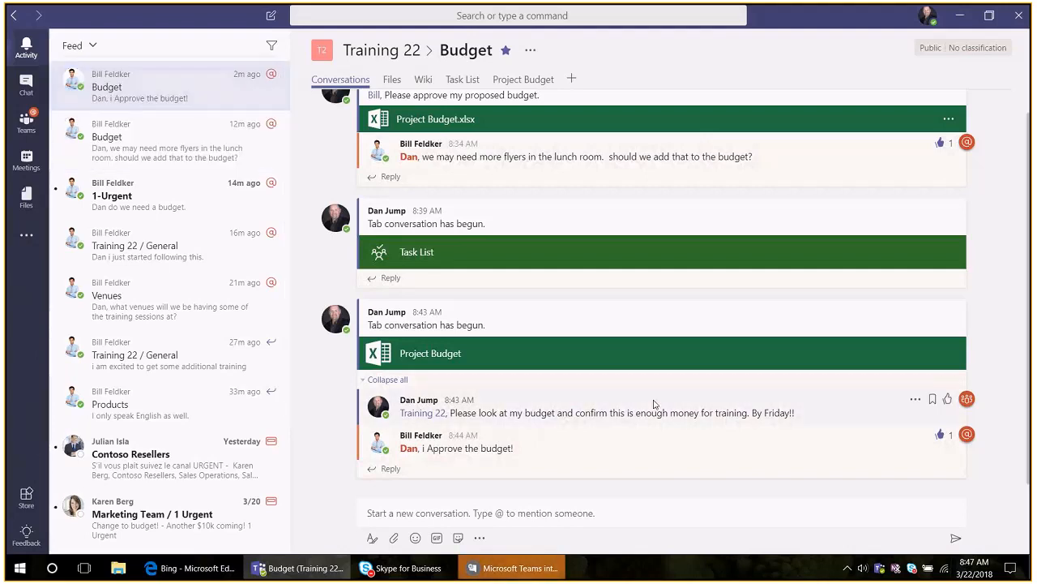
click(932, 401)
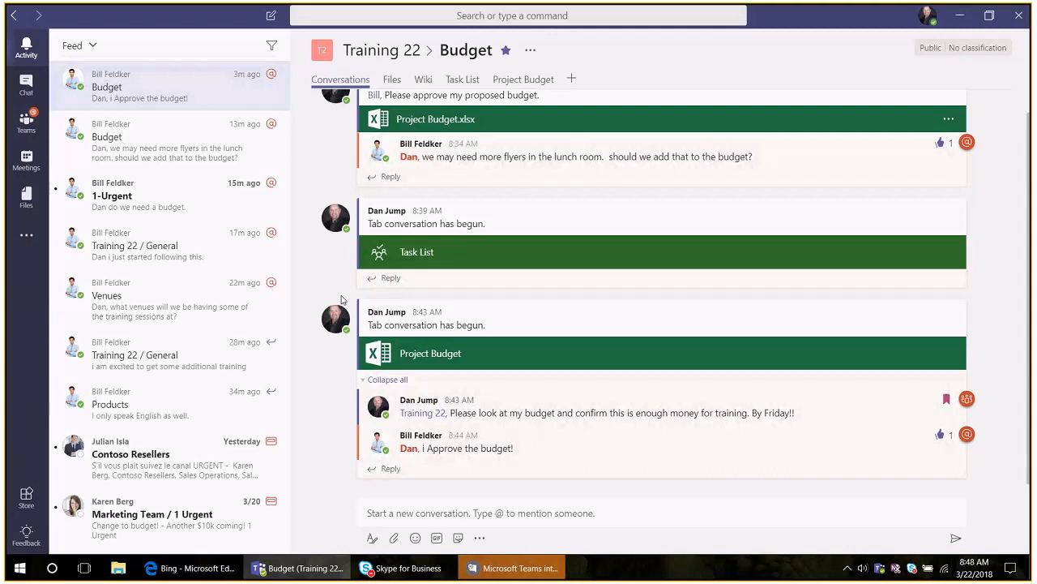
- Open the 1-Urgent mention from the activity feed and like the message asking whether a budget is needed
click(173, 199)
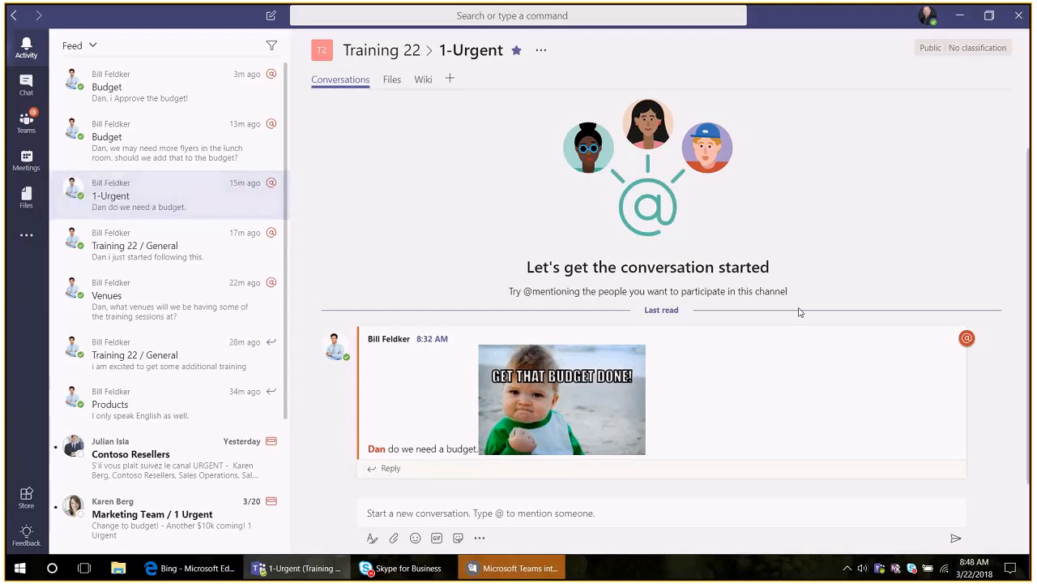
click(943, 341)
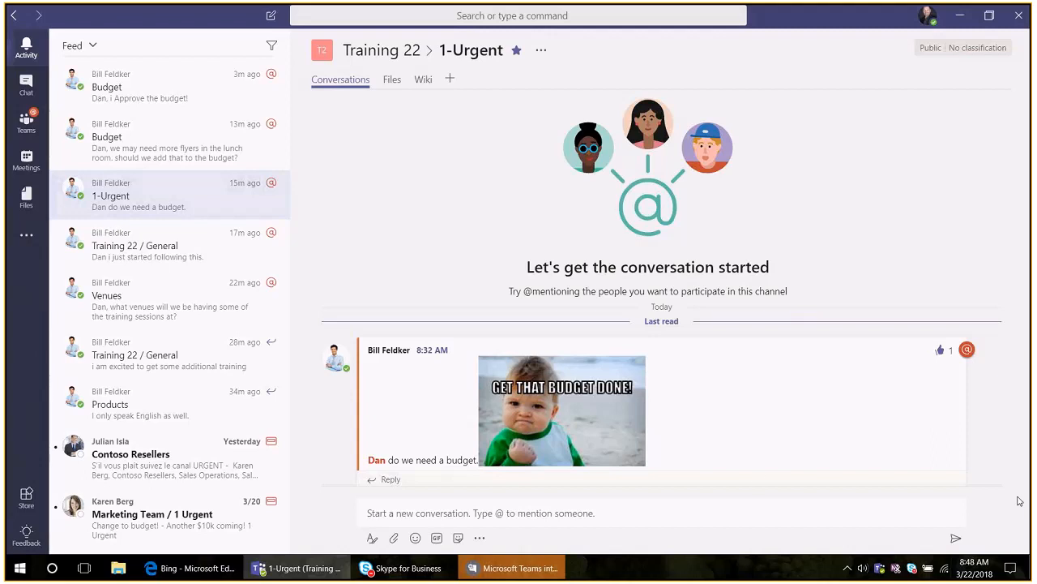
- Open the Contoso Resellers notification from the activity feed and look through the channel's earlier conversations
click(150, 472)
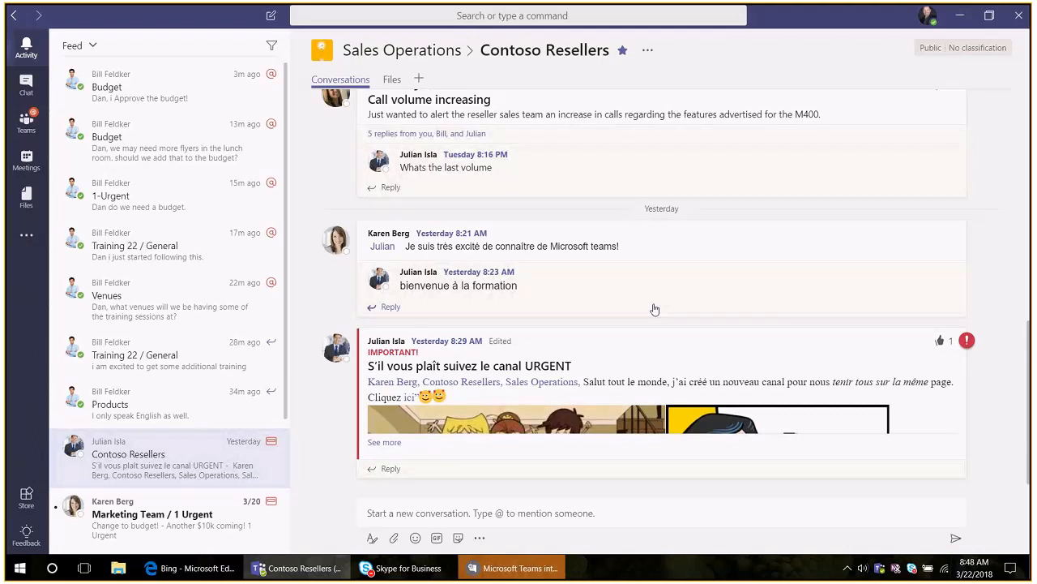
scroll(656, 310, up, 5)
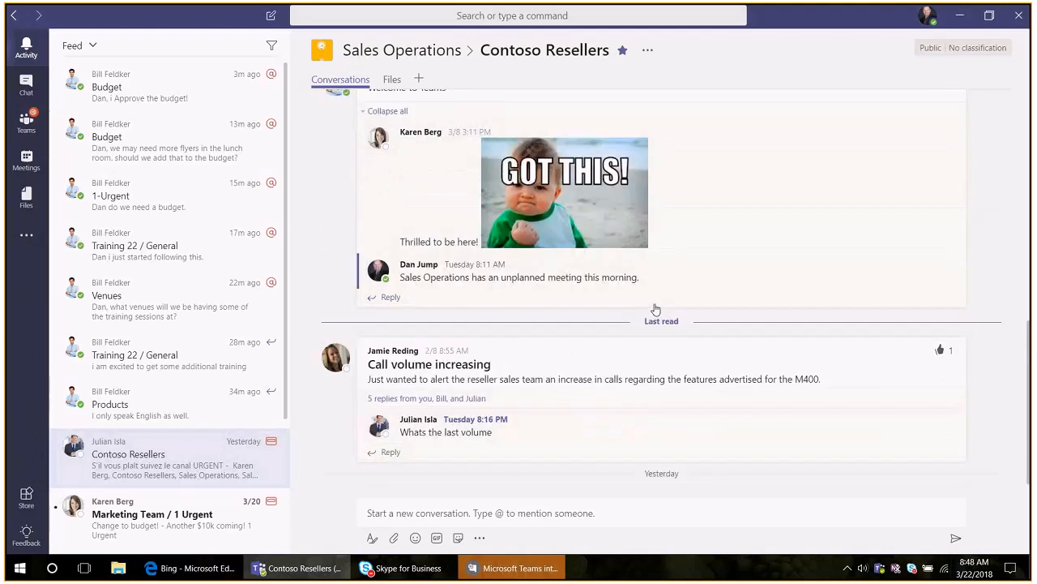
scroll(656, 309, up, 2)
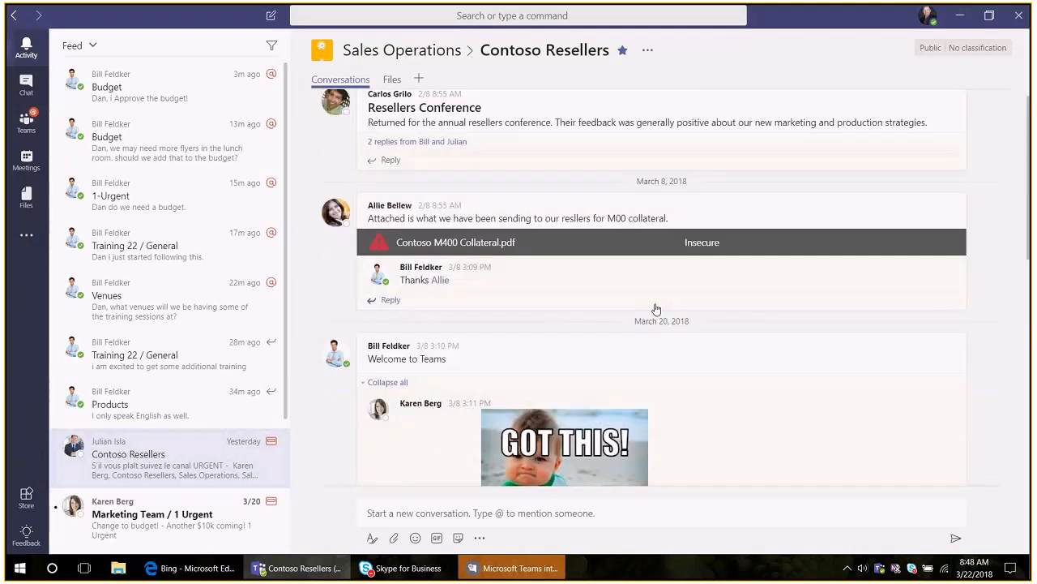
scroll(656, 309, up, 4)
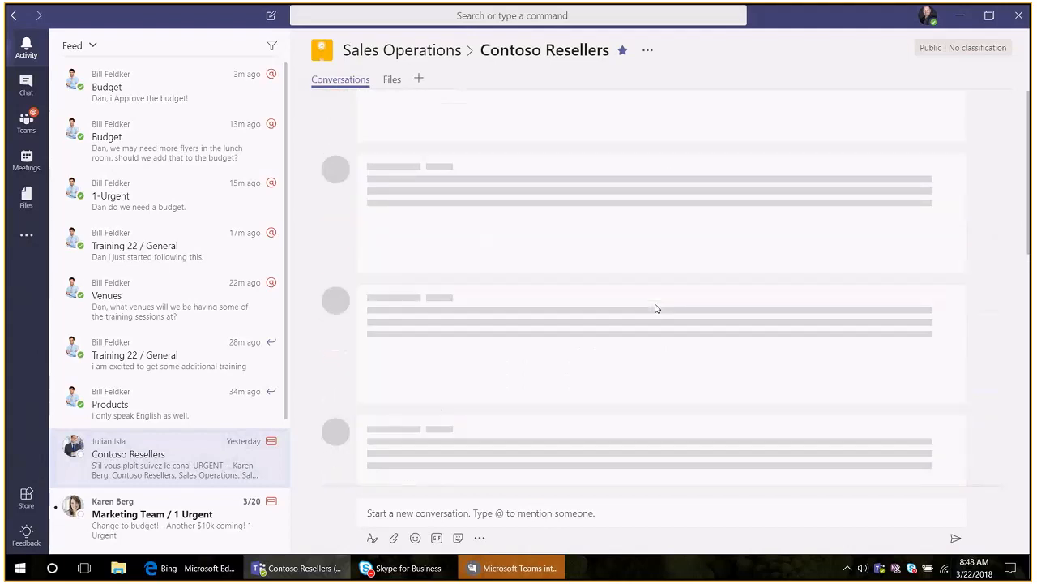
scroll(657, 309, up, 1)
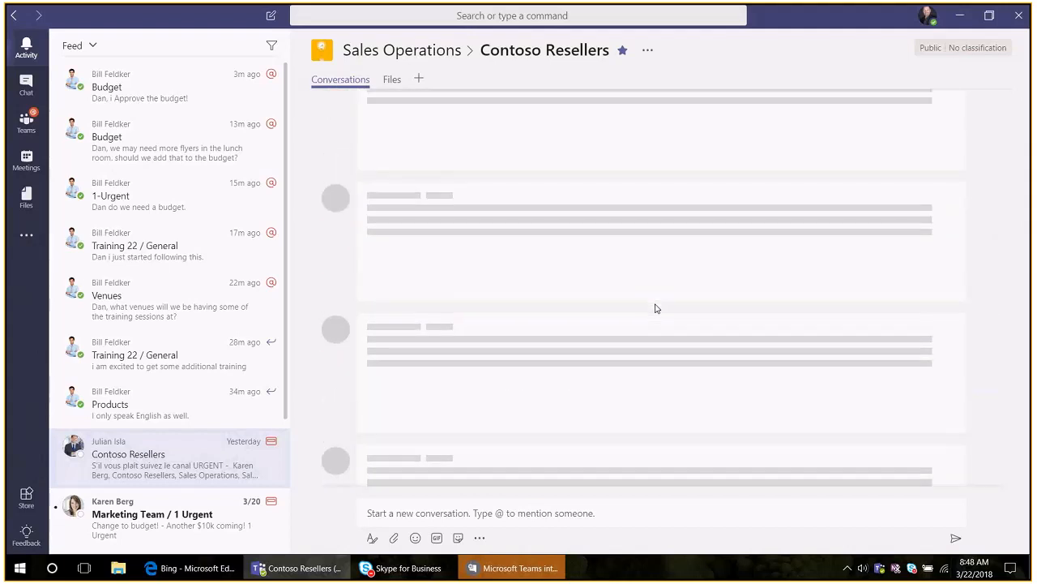
scroll(658, 309, up, 5)
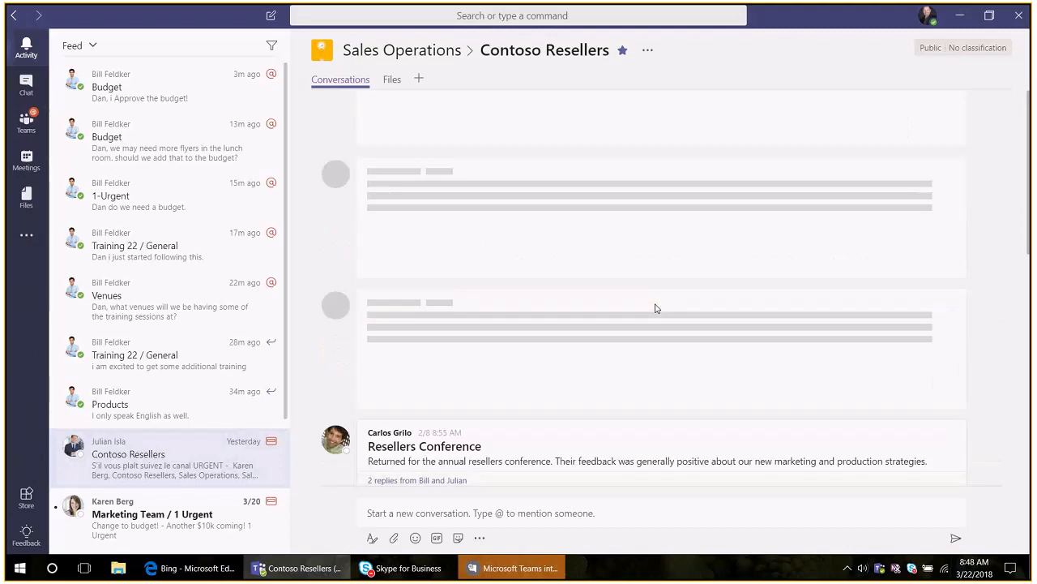
scroll(656, 308, down, 6)
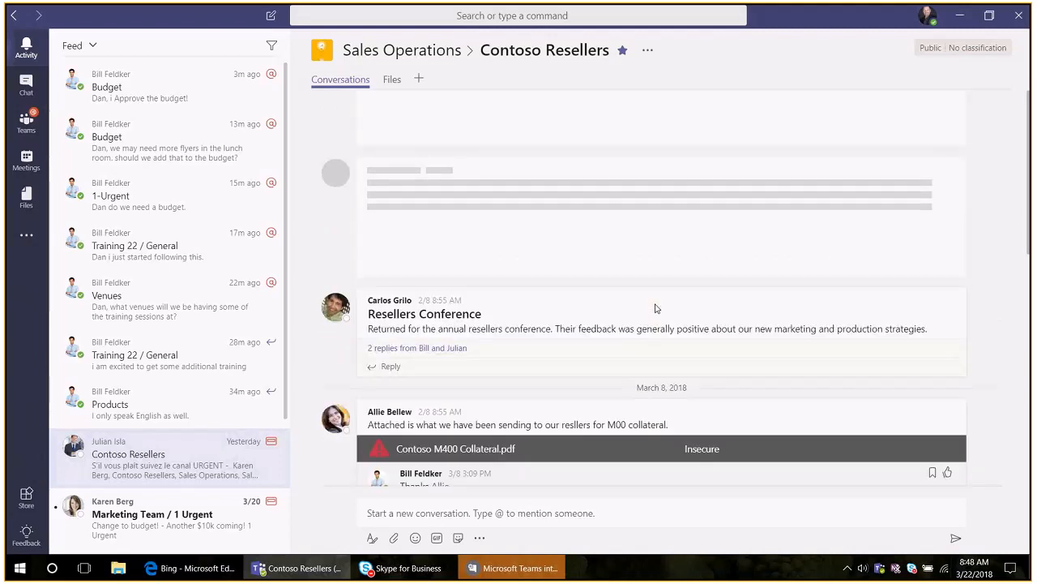
scroll(657, 309, up, 2)
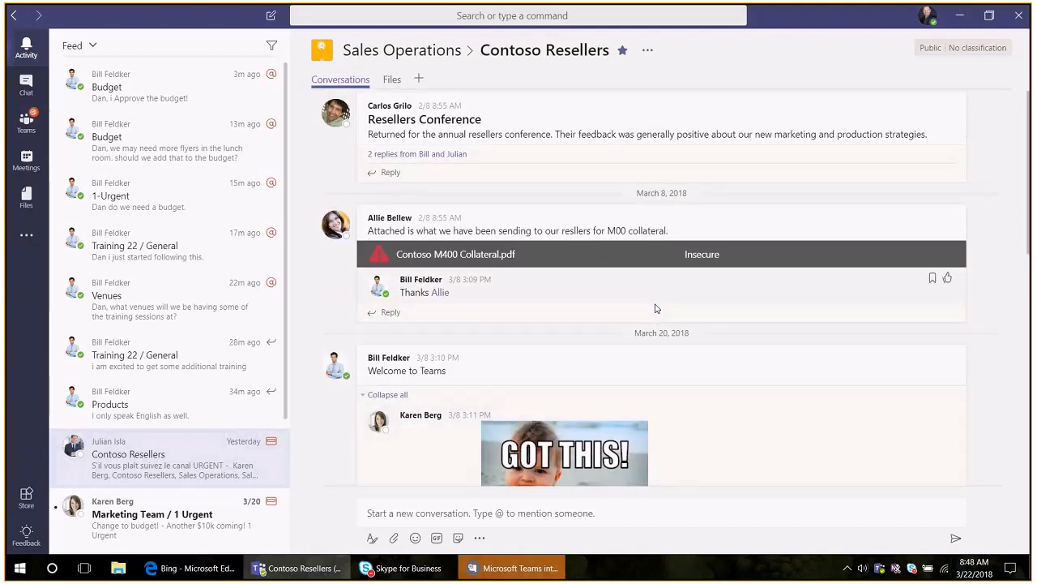
scroll(656, 309, down, 5)
scroll(656, 309, down, 1)
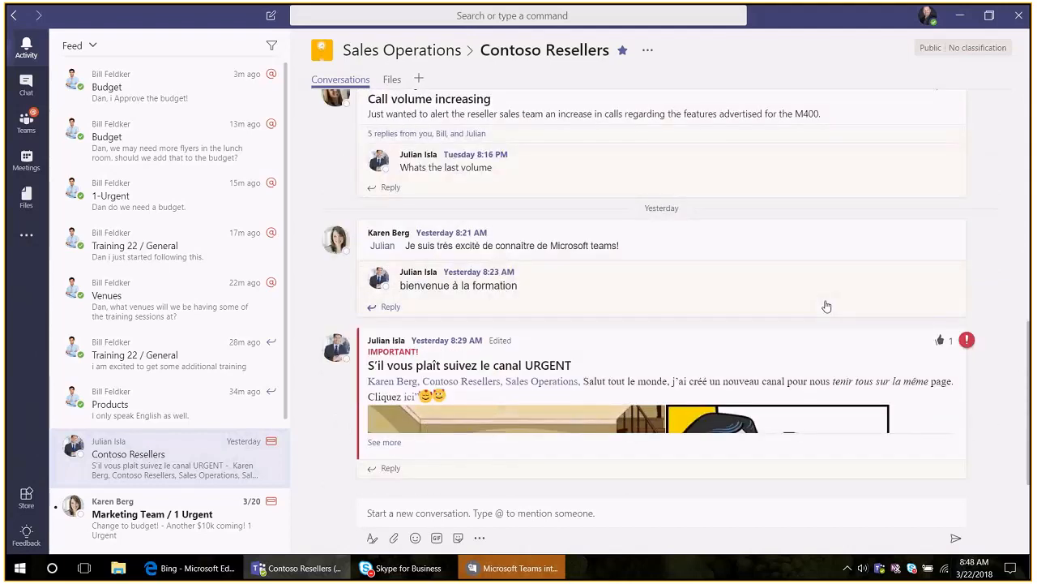
- Expand the important message "S'il vous plaît suivez le canal URGENT" in full and save it
click(385, 442)
scroll(401, 434, down, 2)
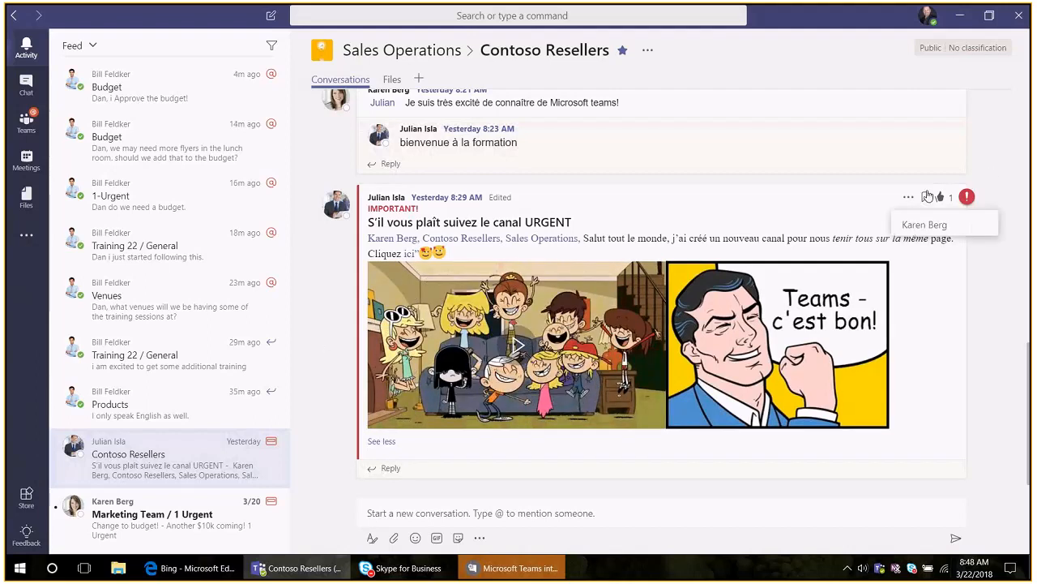
click(927, 196)
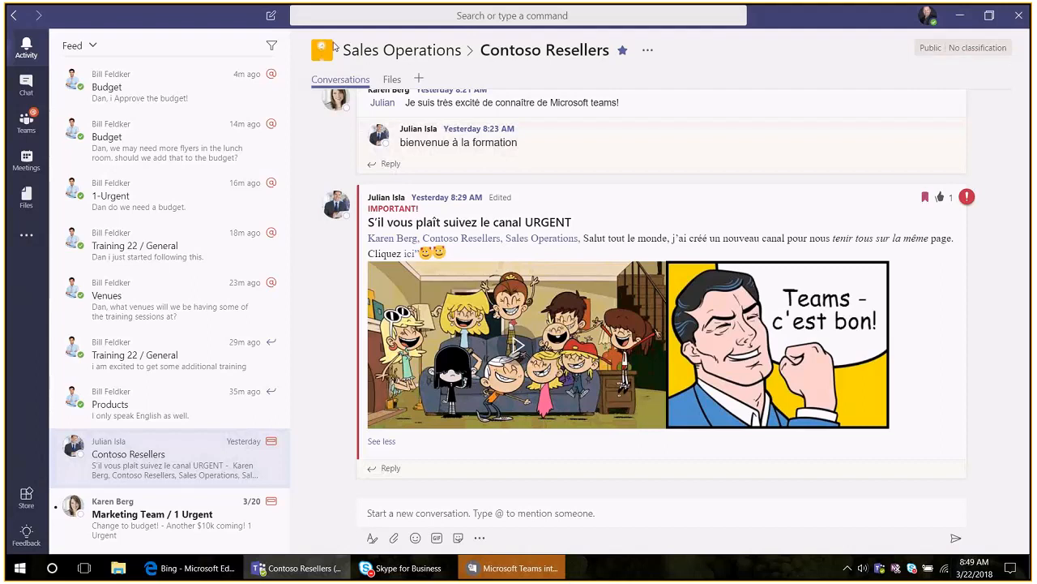
- Filter the activity feed to Mentions and save the "Change to budget!" message from Marketing Team's 1 Urgent channel
click(271, 46)
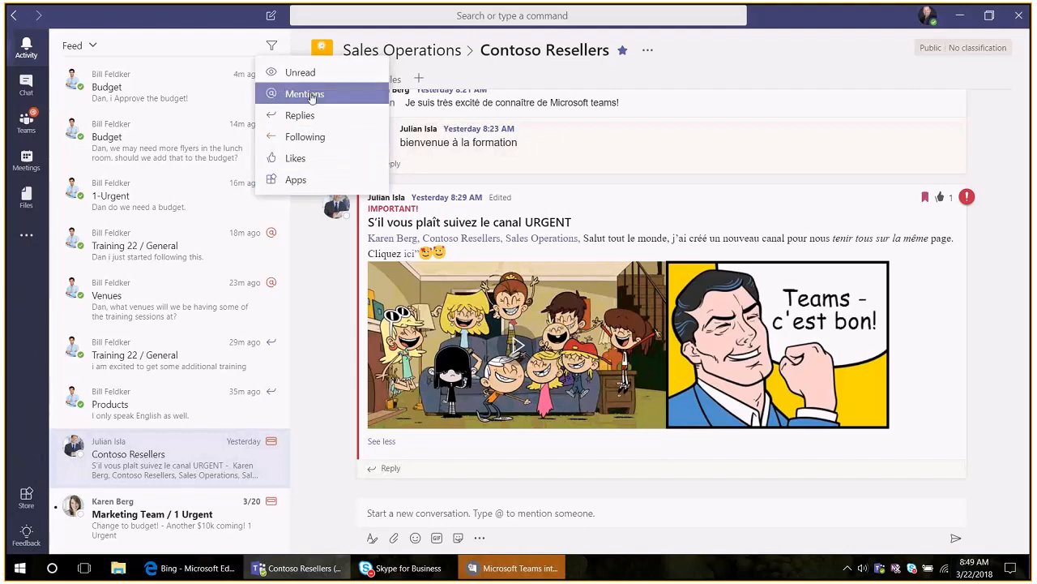
click(340, 95)
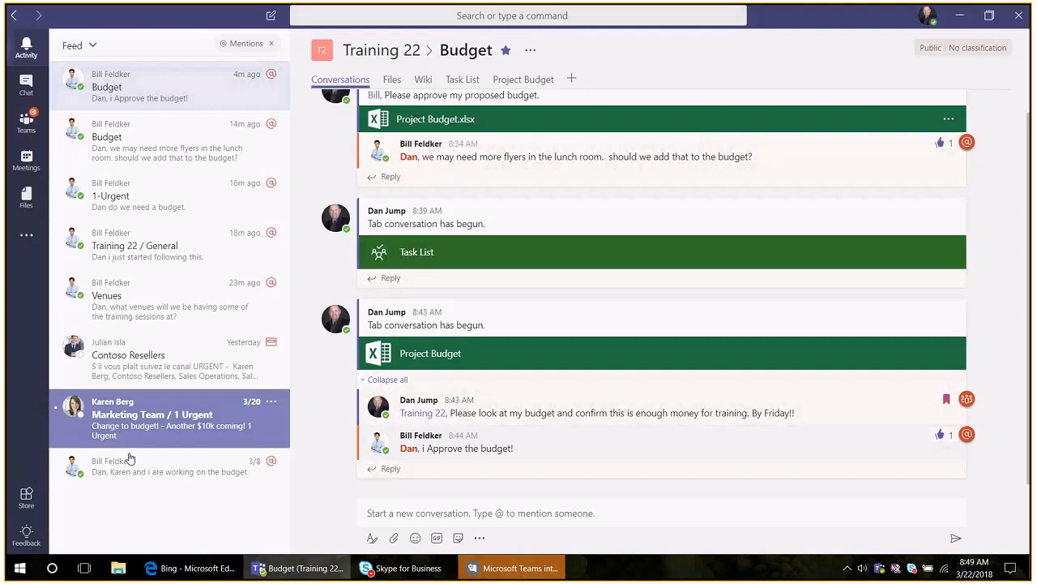
click(126, 426)
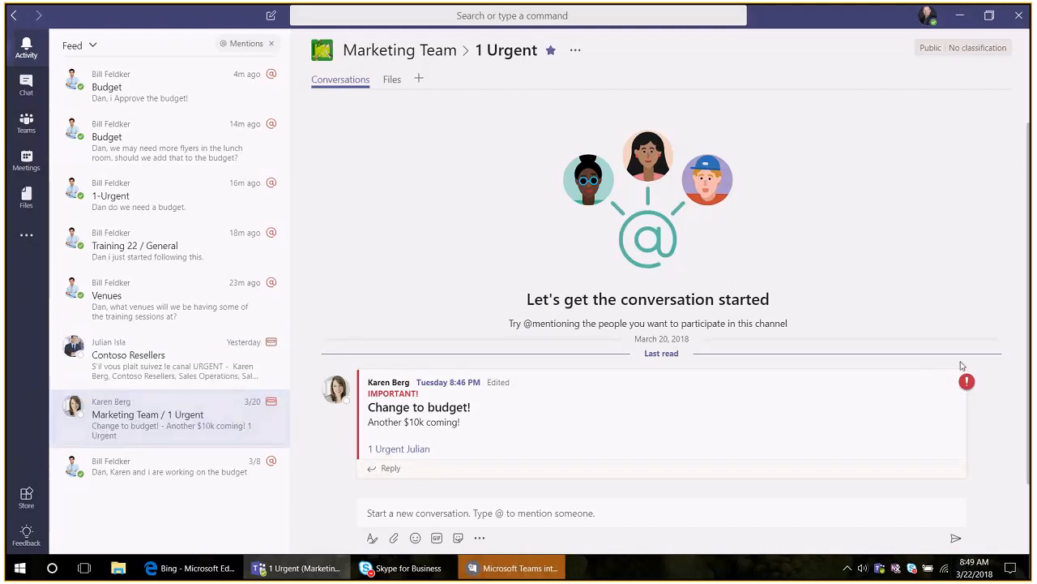
click(938, 386)
click(936, 386)
- Open the list of saved messages and unsave the Marketing Team/1 Urgent message
click(928, 15)
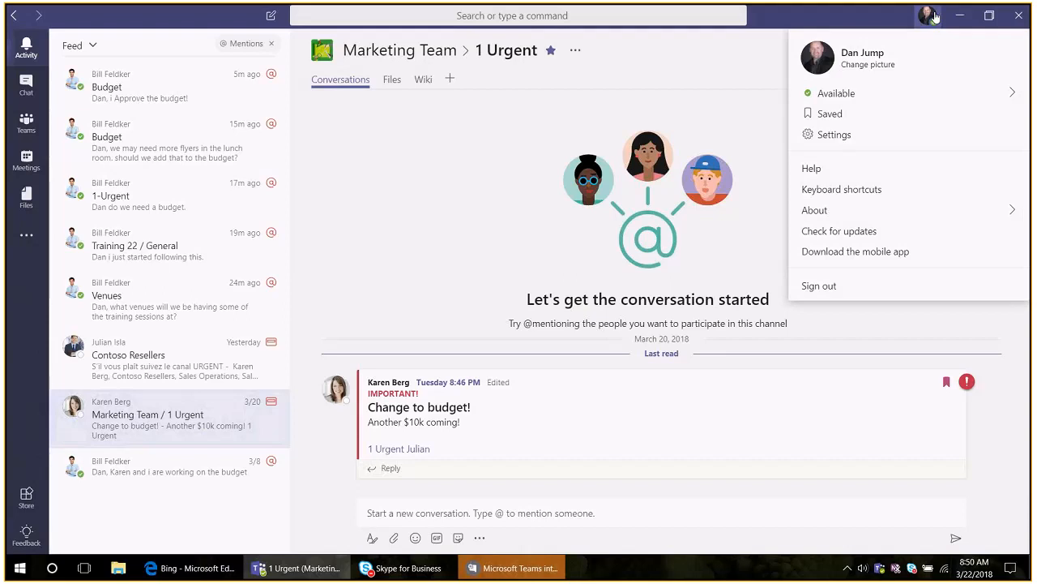
mouse_move(871, 96)
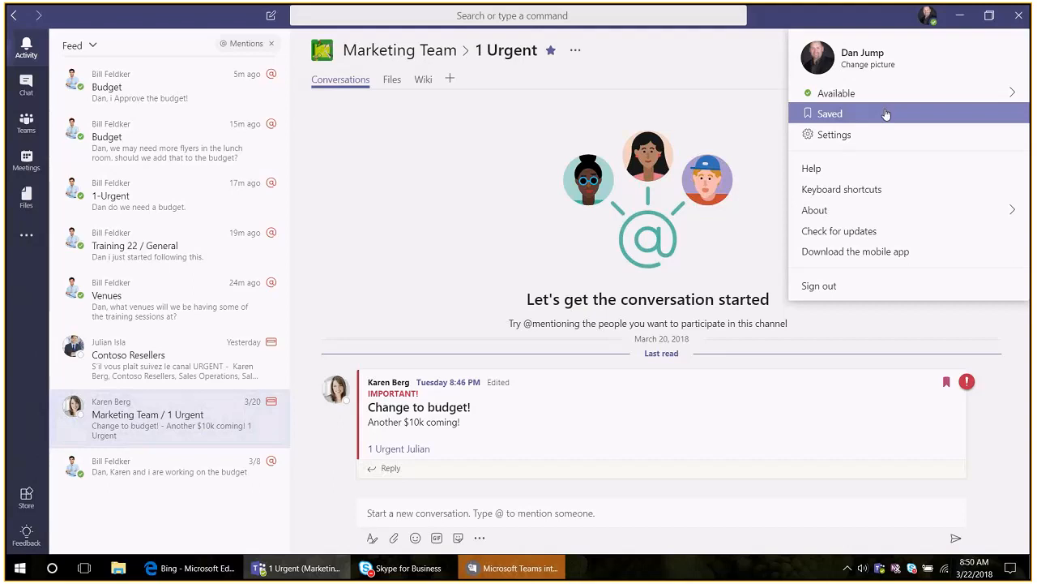
click(886, 115)
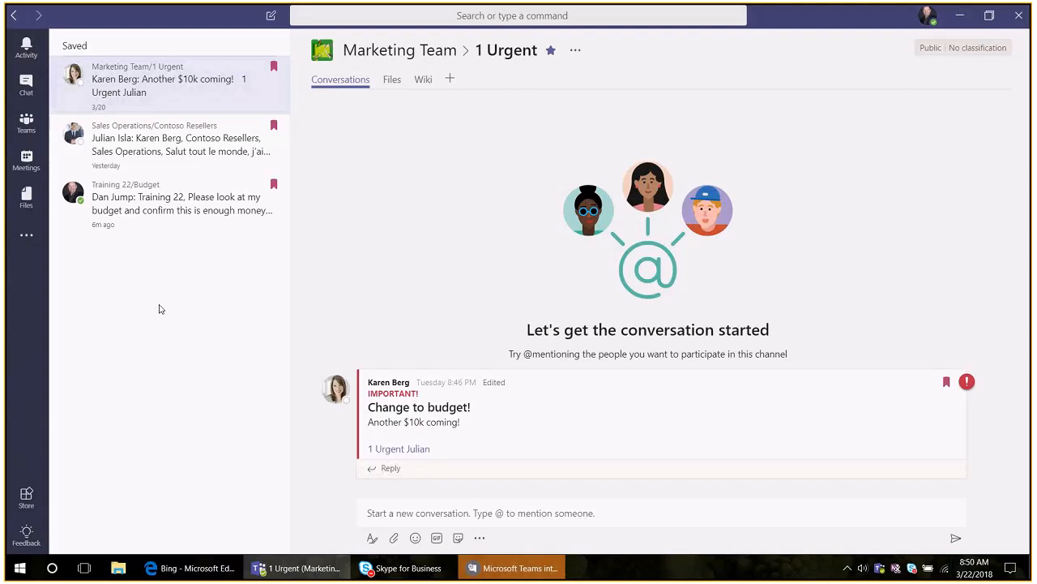
click(204, 107)
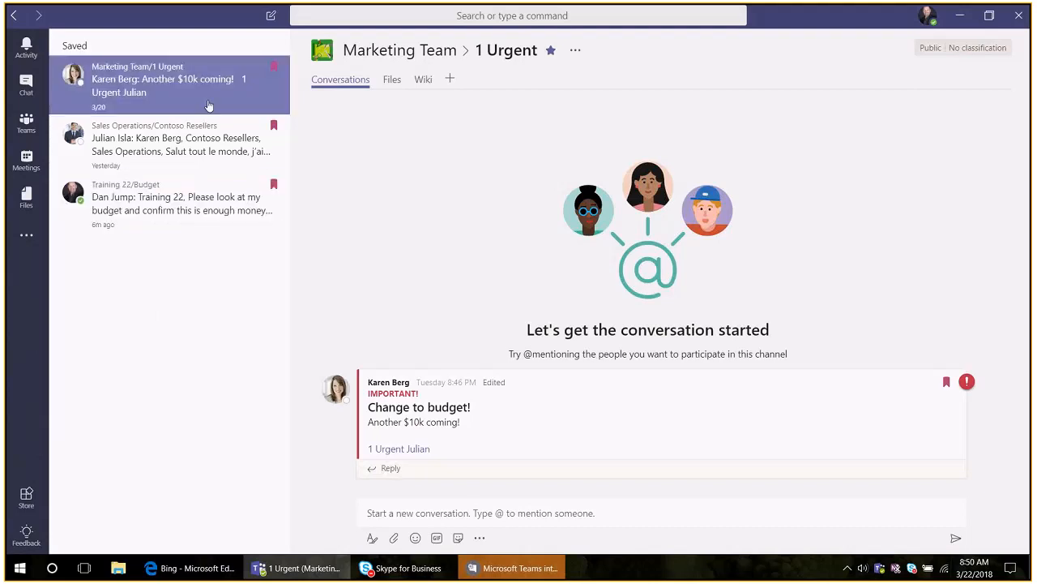
click(273, 68)
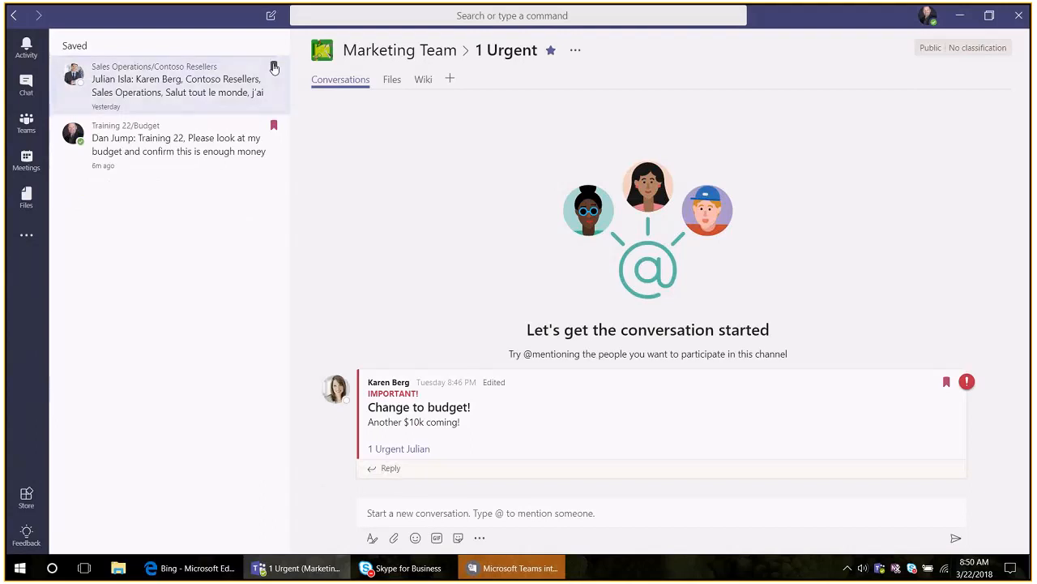
- Open the saved Contoso Resellers and Training 22/Budget messages in their channels and unsave both
click(238, 96)
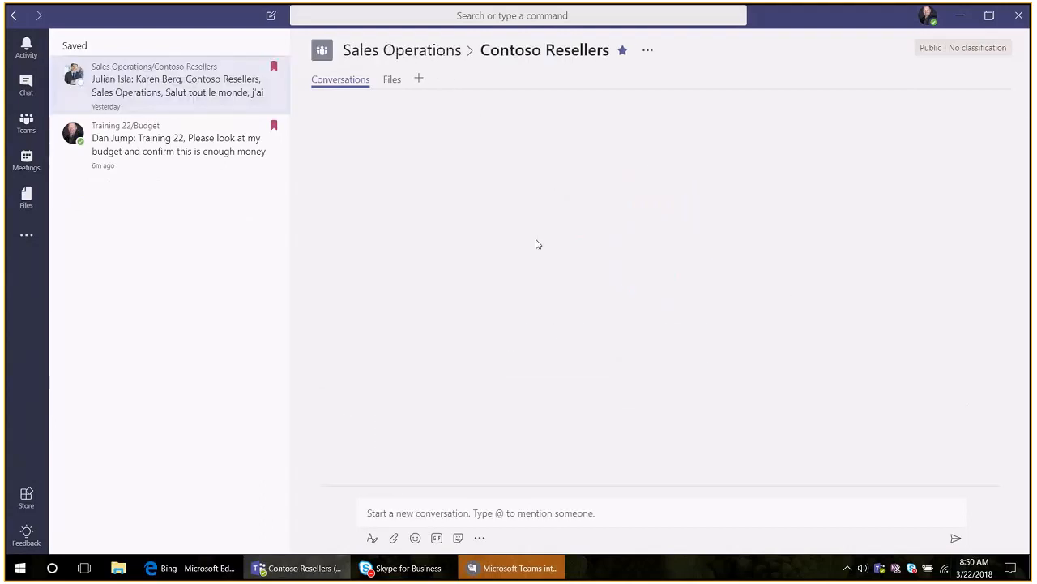
click(925, 341)
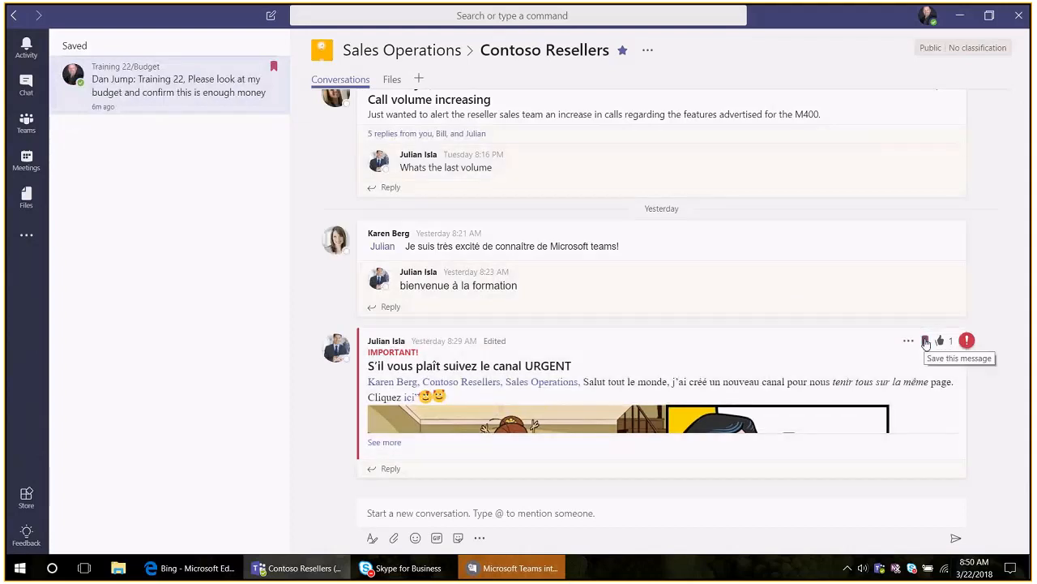
click(243, 92)
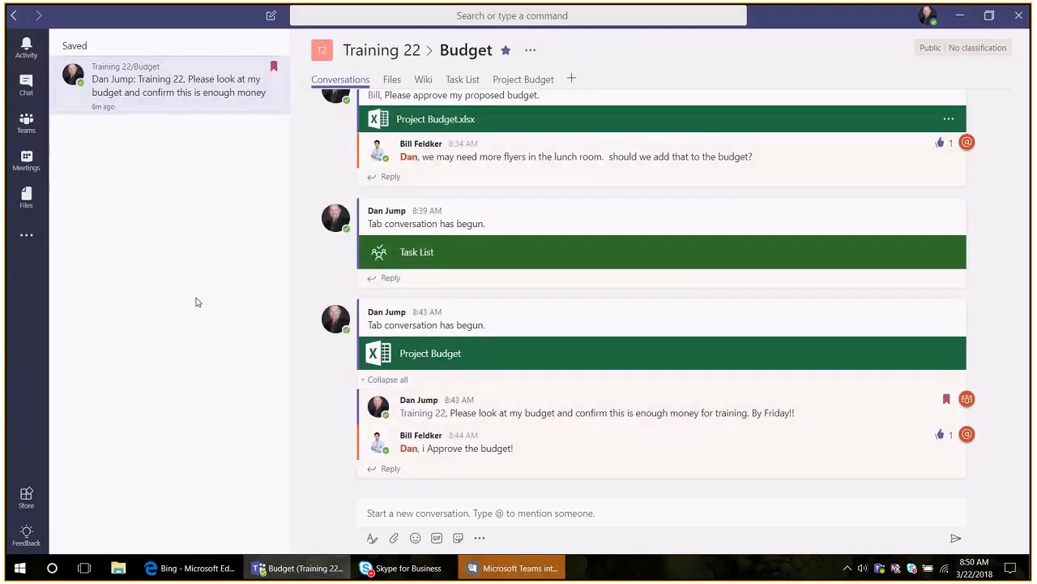
click(273, 67)
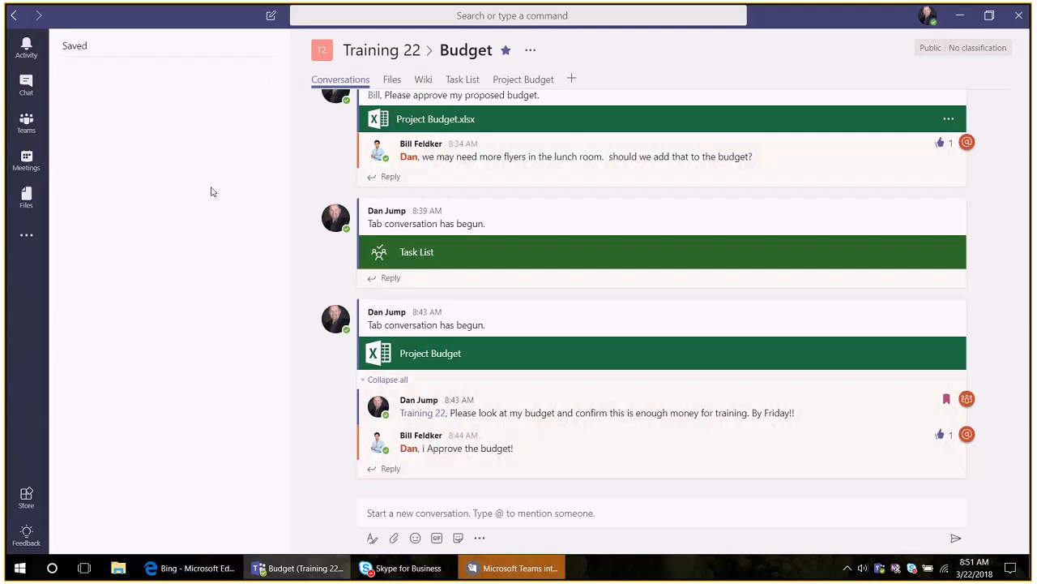
- Open the T-Bot chat, remove it from the favorites and add it back as a favorite
click(26, 84)
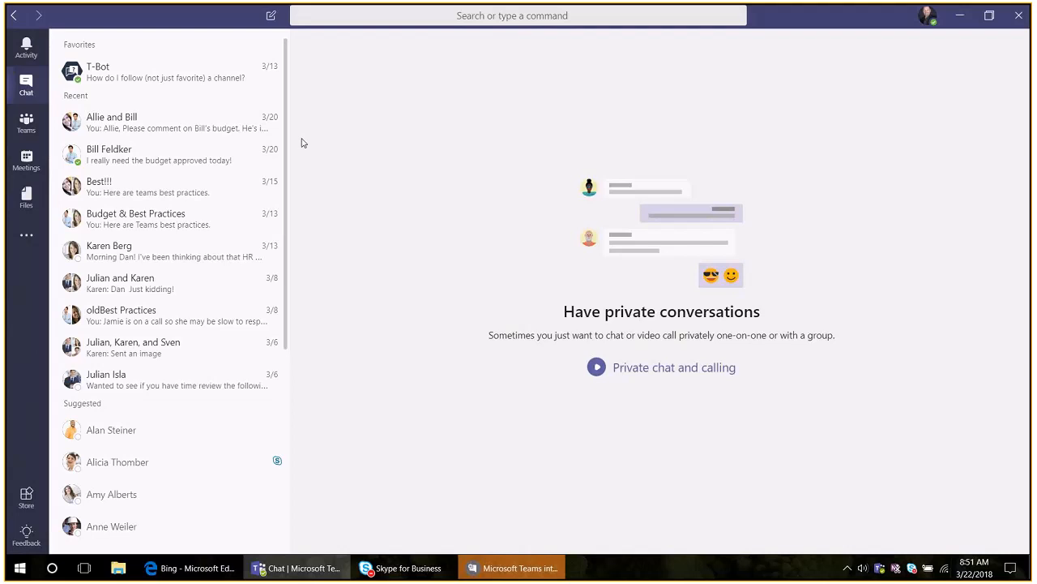
click(185, 83)
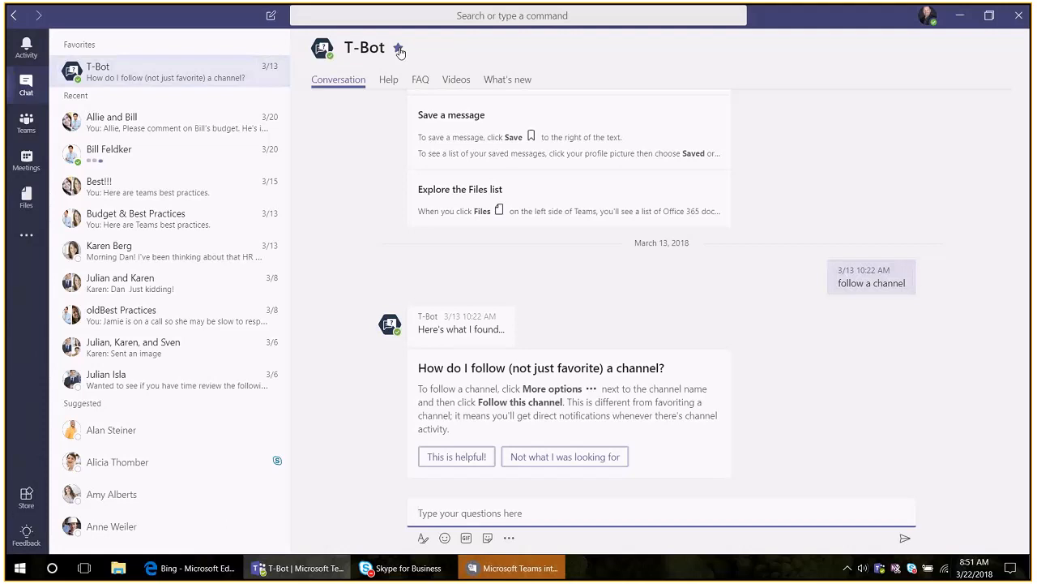
click(399, 49)
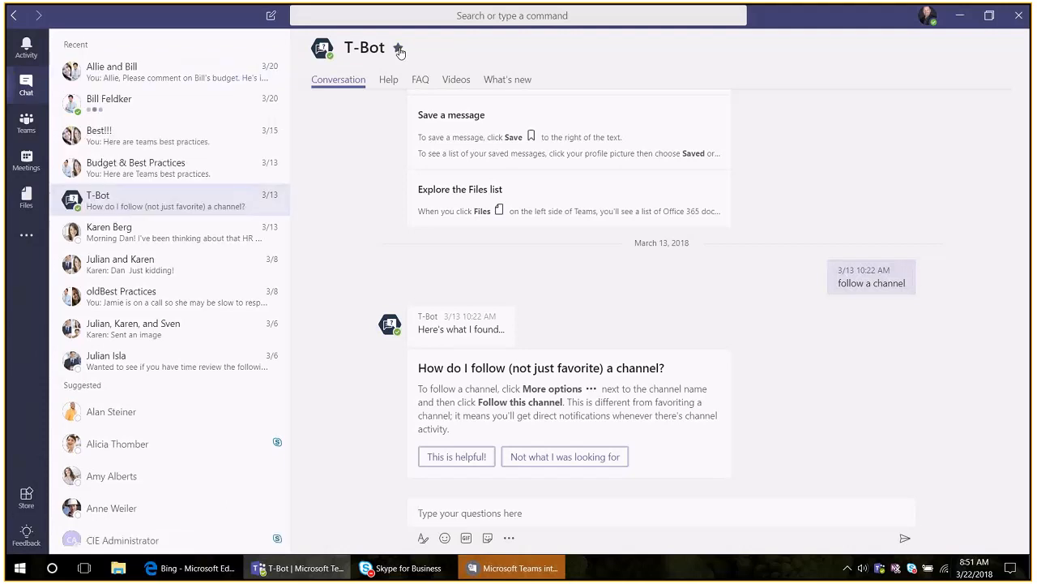
click(399, 50)
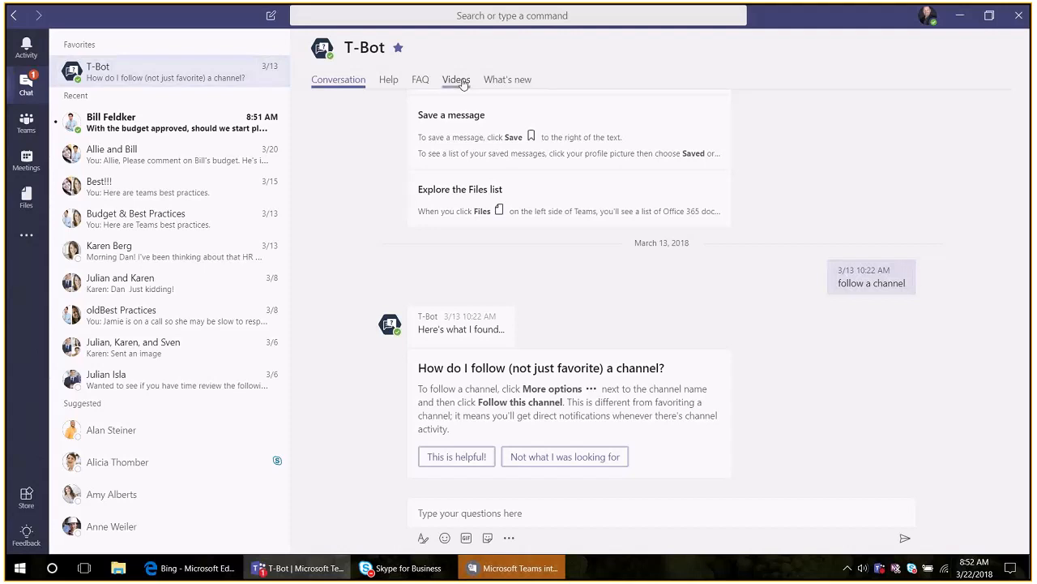
- Browse the training videos offered by T-Bot
click(458, 80)
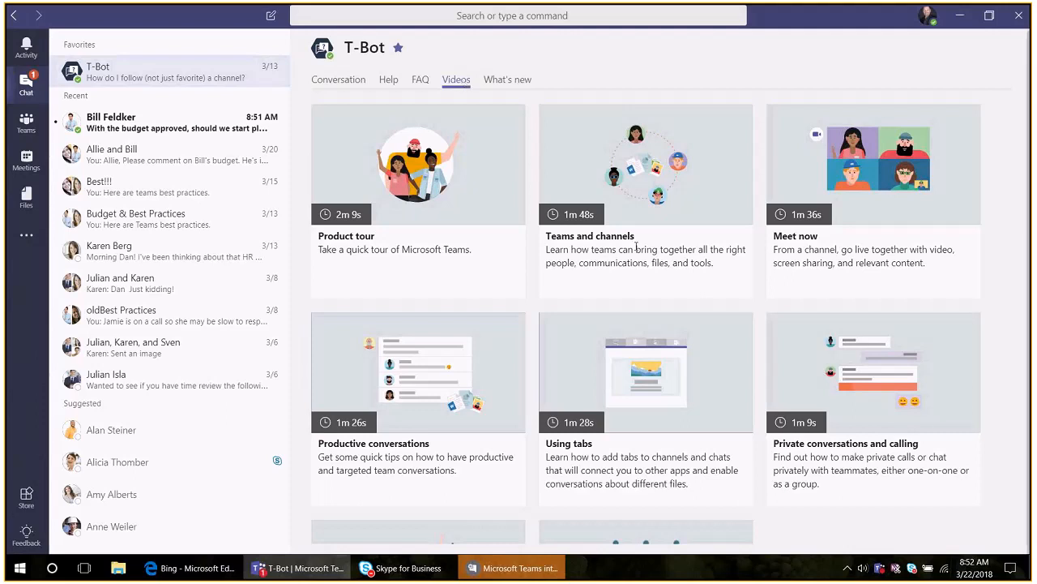
scroll(783, 293, down, 3)
scroll(777, 301, up, 3)
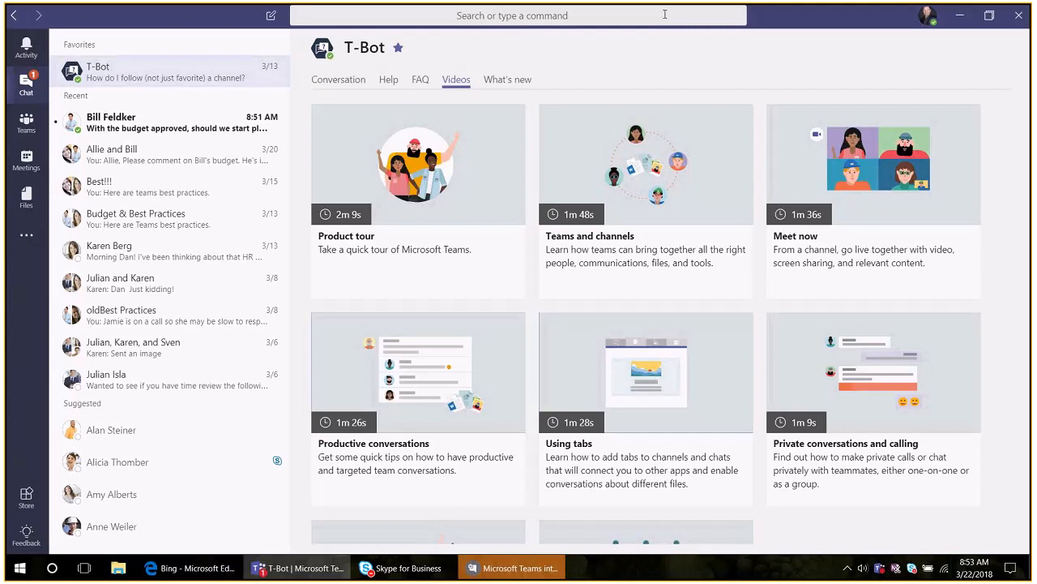
- Run the /whatsnew command and look through the T-Bot release notes on recent Teams features
click(665, 15)
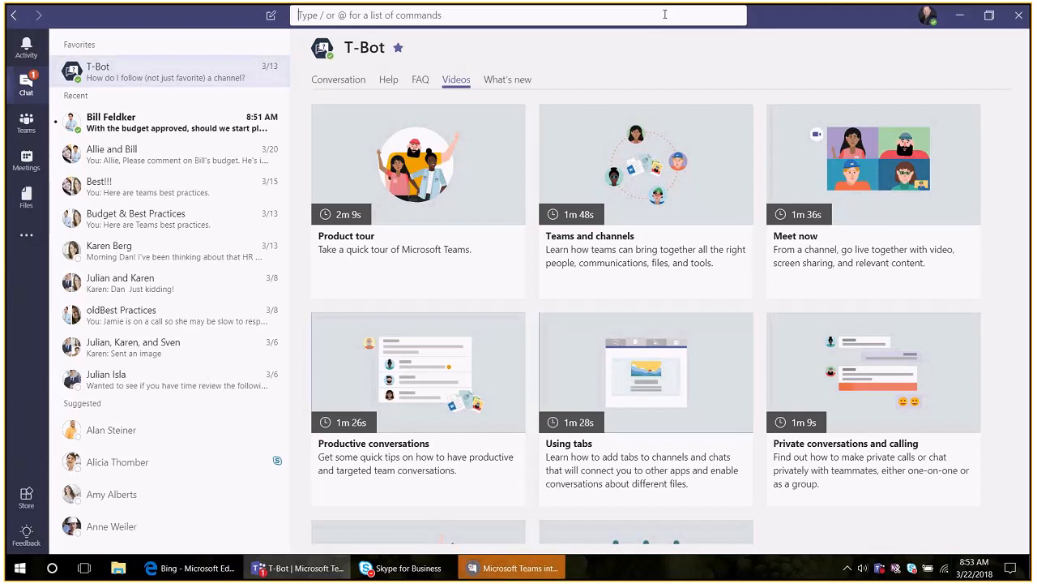
text(/)
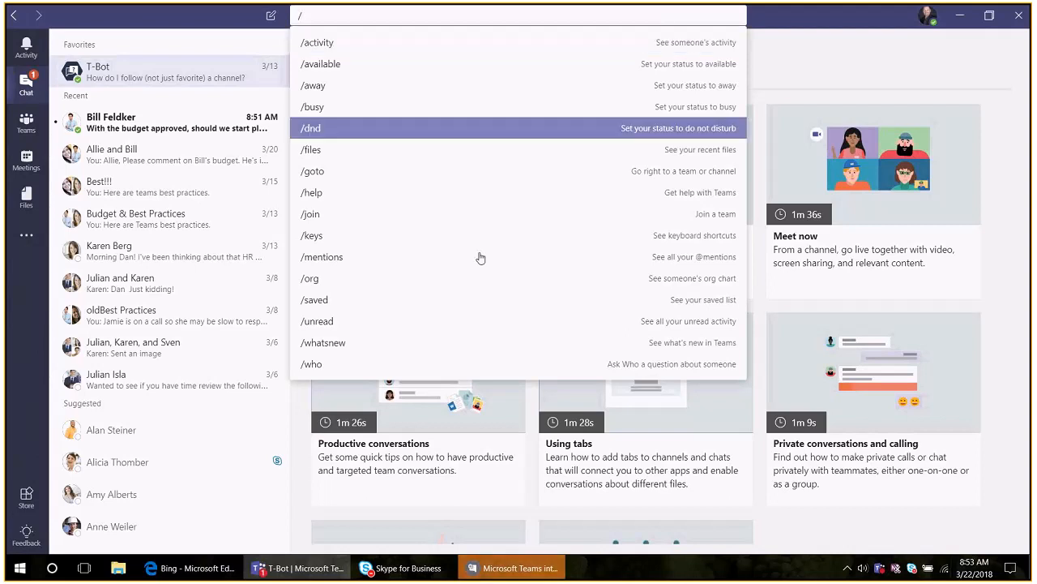
click(342, 344)
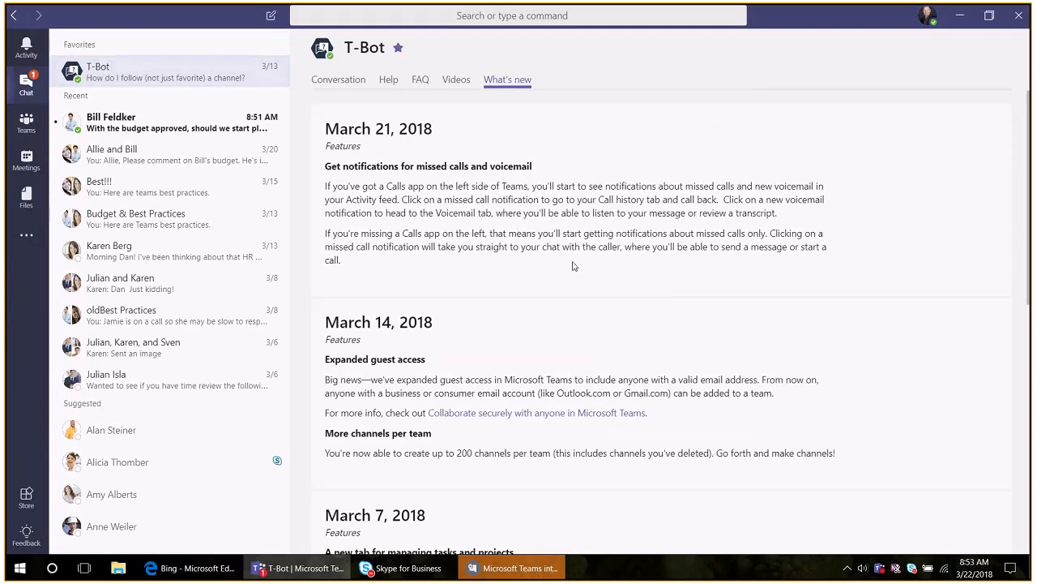
scroll(575, 264, down, 5)
scroll(583, 308, down, 1)
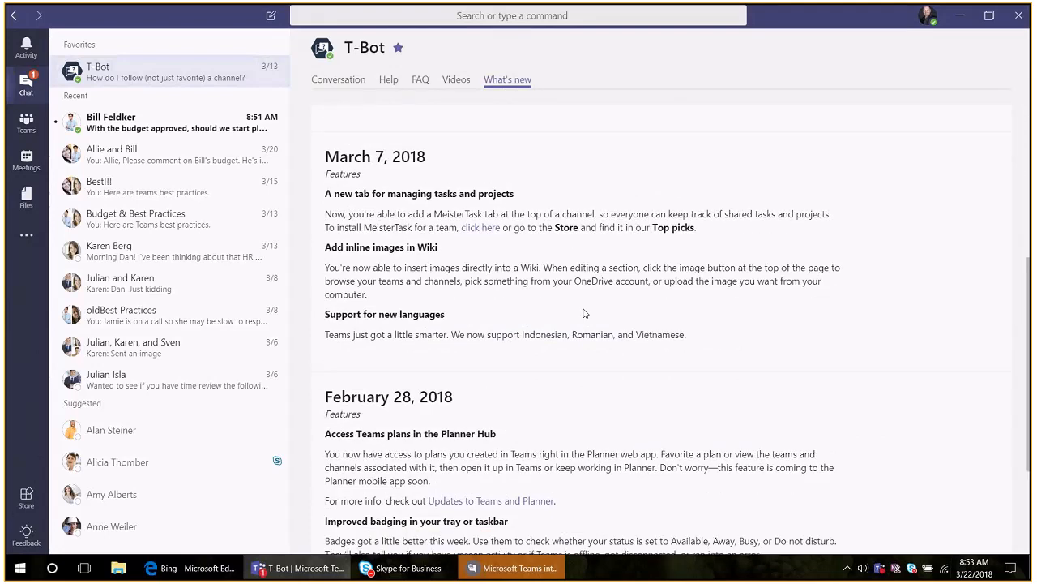
scroll(583, 313, up, 5)
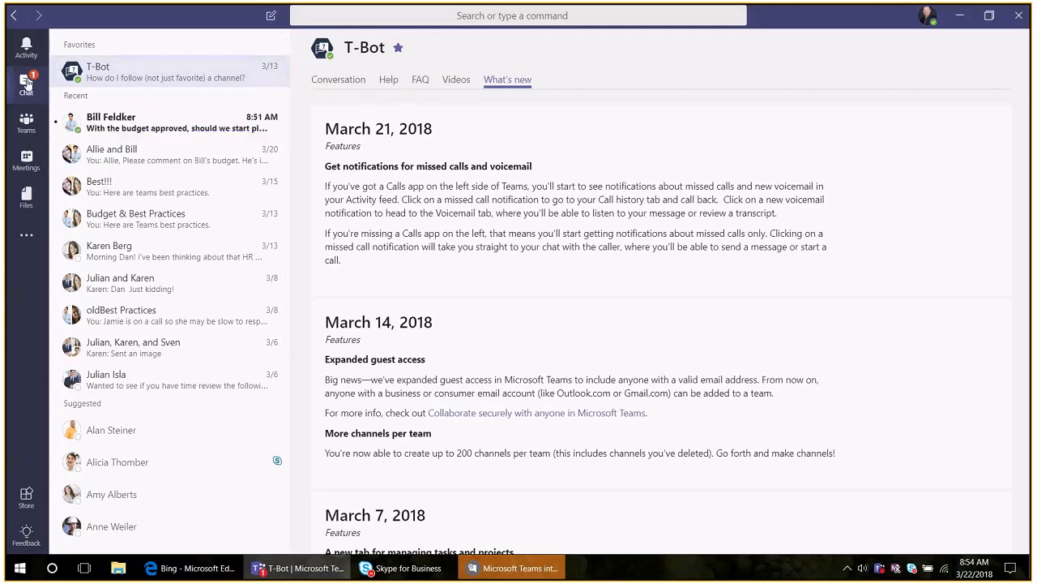
- Like the unread chat message about planning the training materials and add the marketing manager to that conversation
click(124, 122)
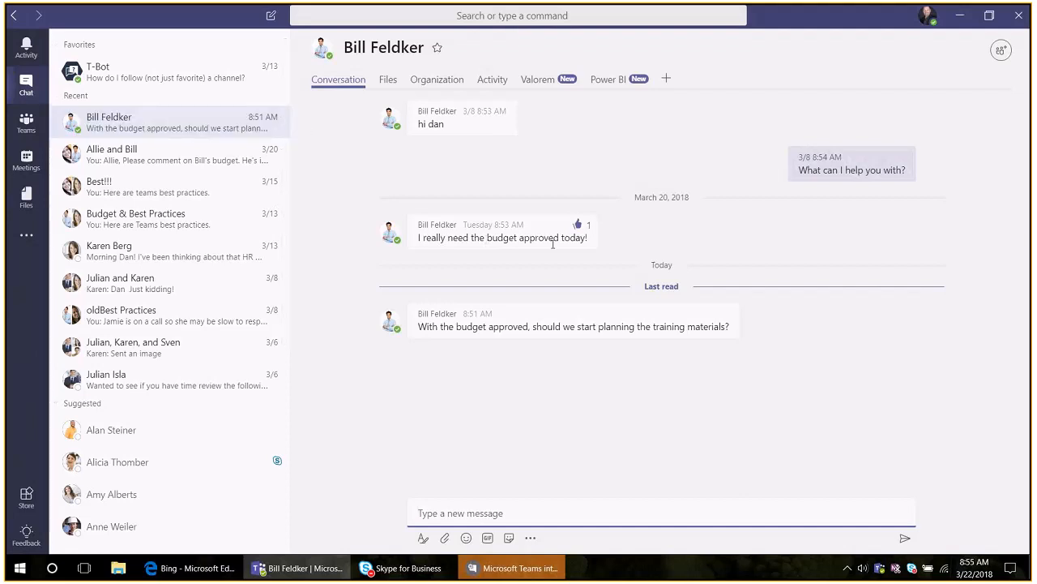
click(724, 313)
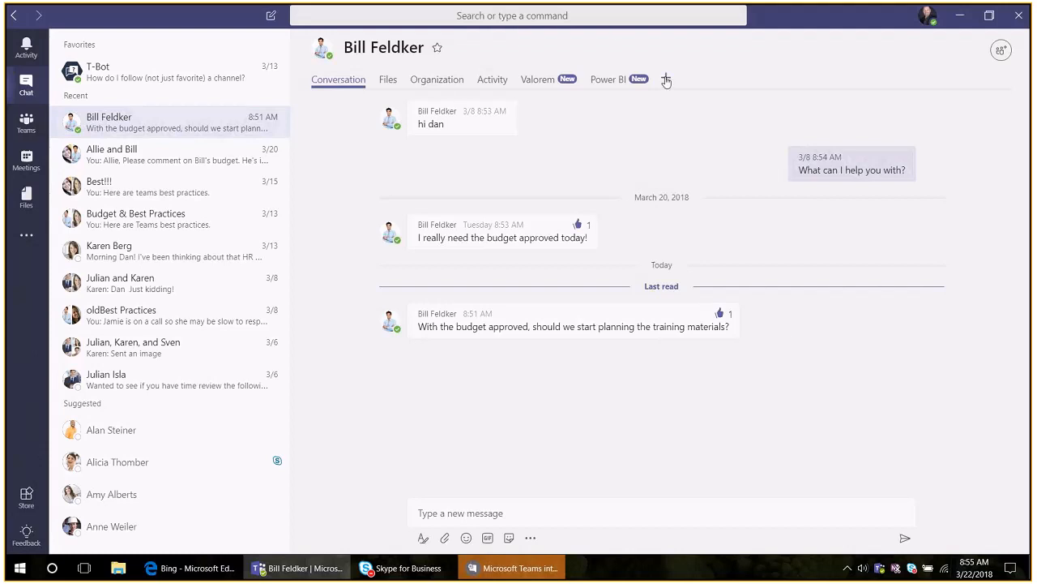
click(1002, 52)
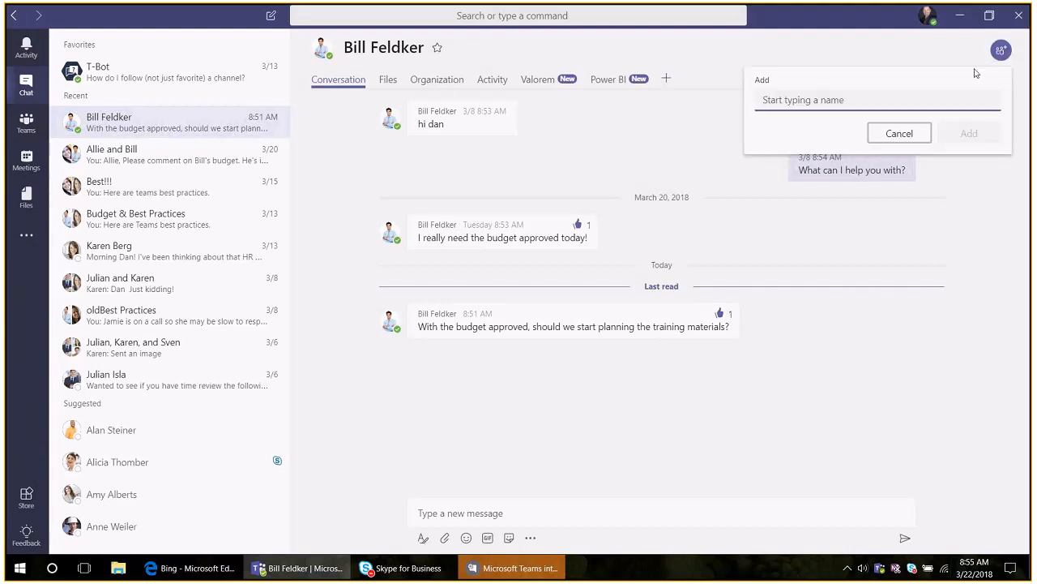
text(all)
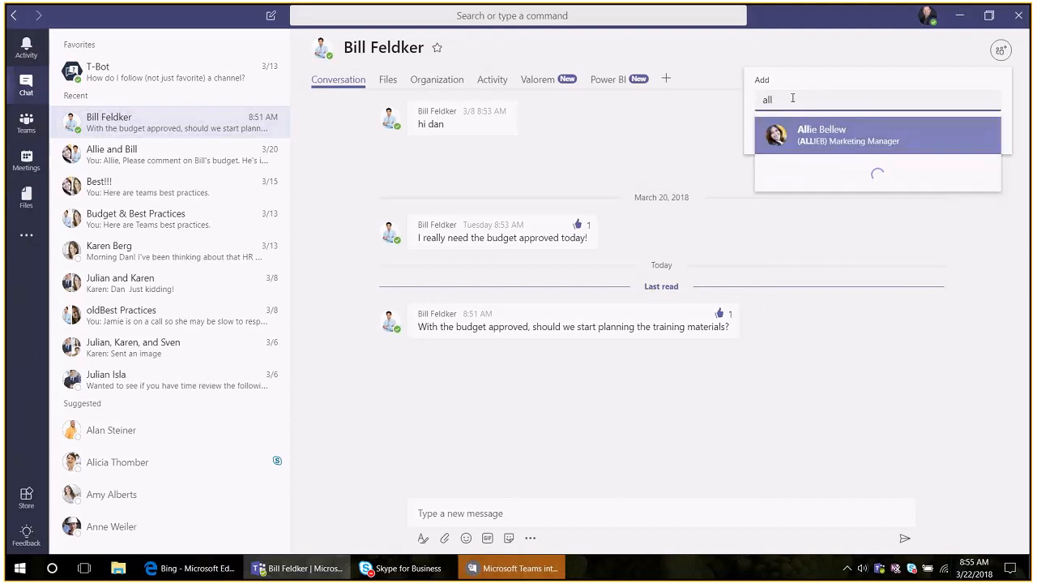
key(Return)
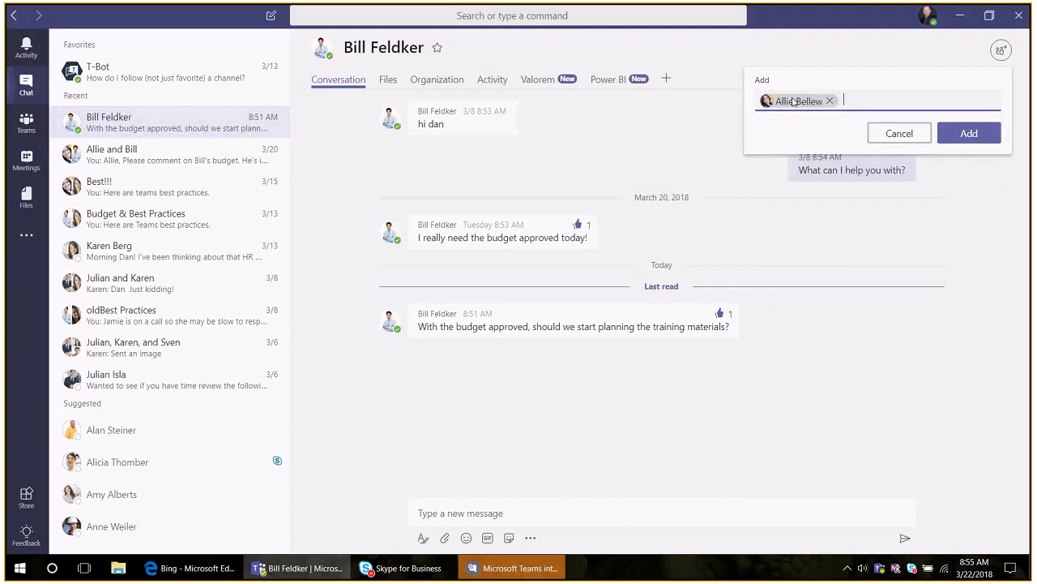
click(966, 133)
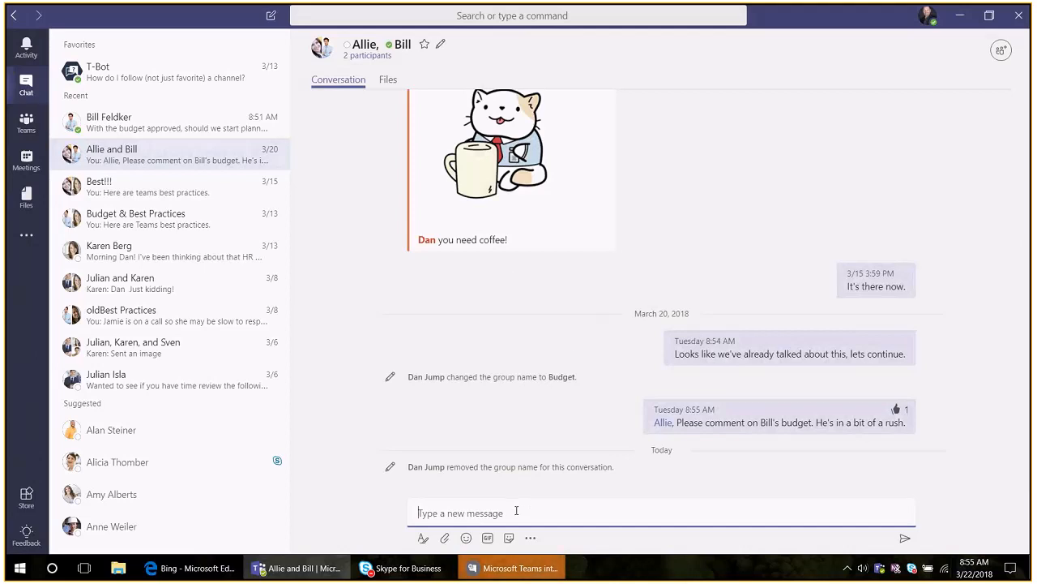
- Name the two-participant group chat Training Materials
click(440, 44)
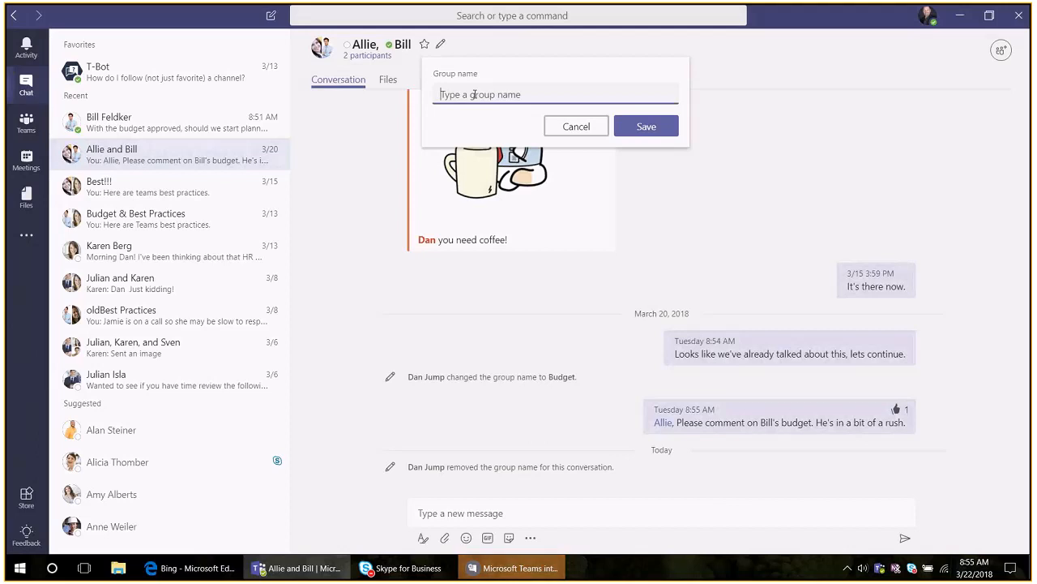
text(Tra)
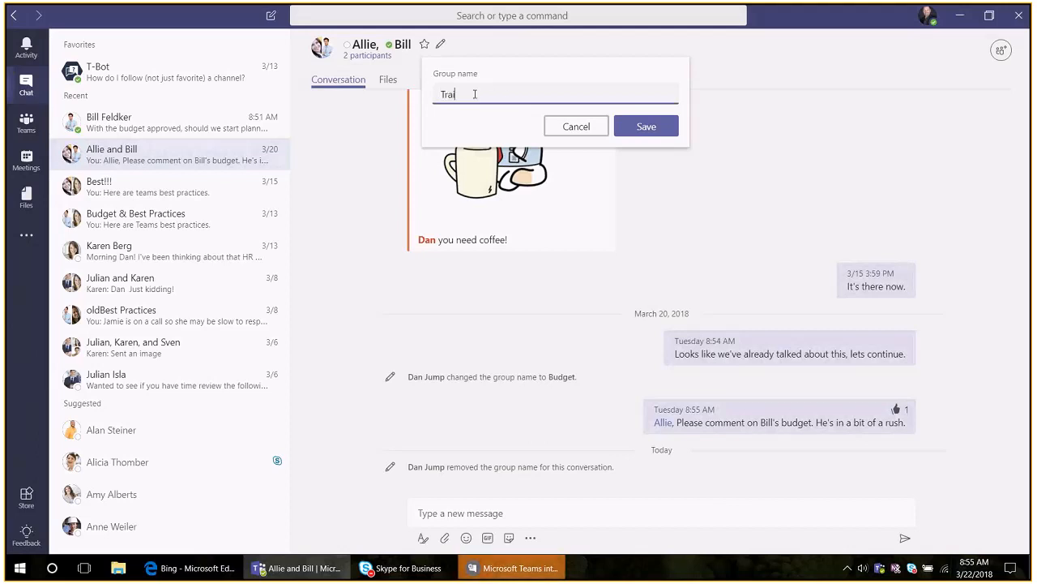
text(iningMaterials)
click(475, 94)
key(Return)
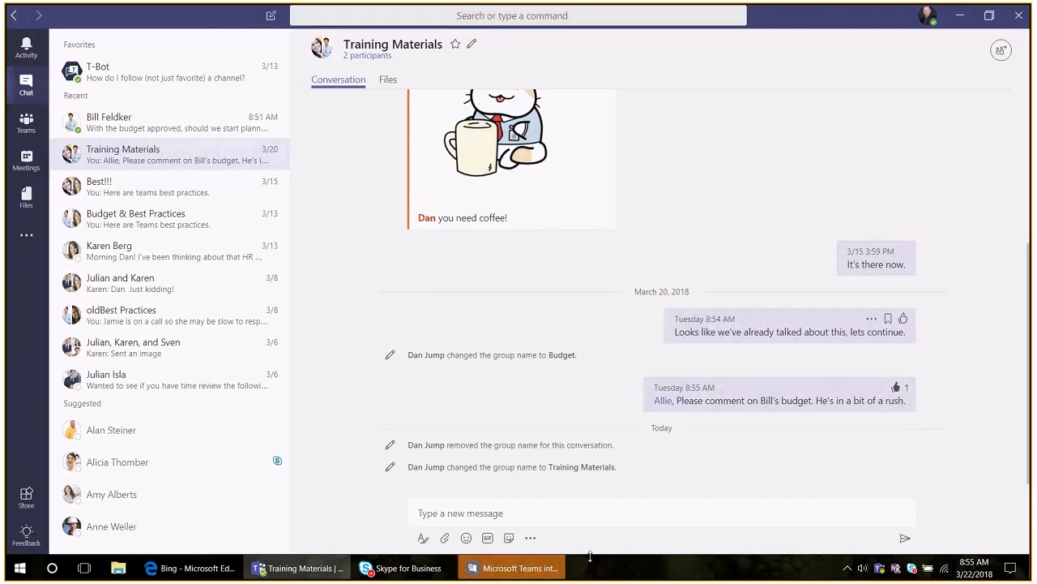
- Compose the message "Here is my proposed training material", mention both chat participants and end with "What do you think."
click(451, 517)
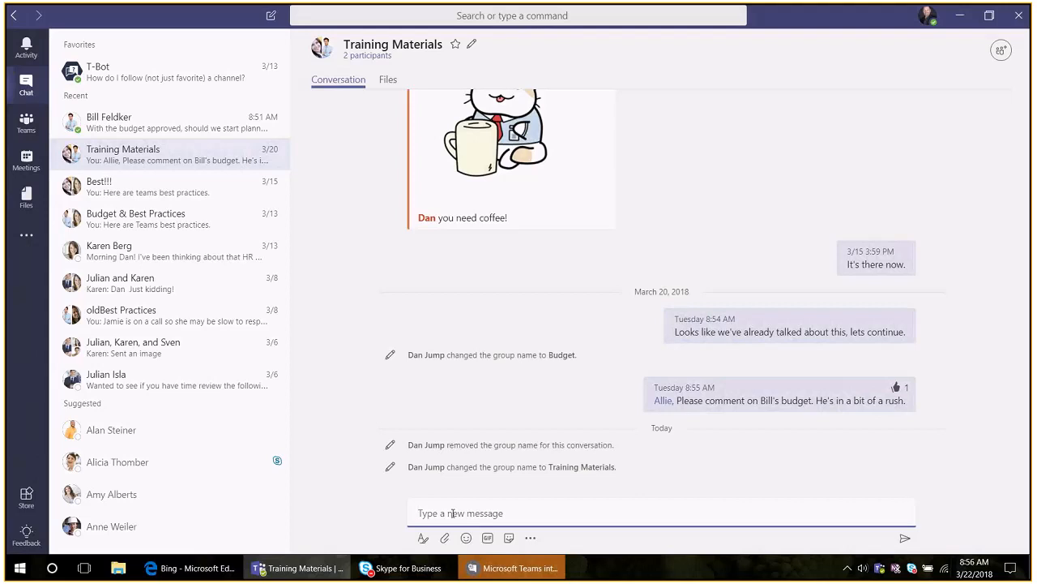
text(Here is my proposed training material)
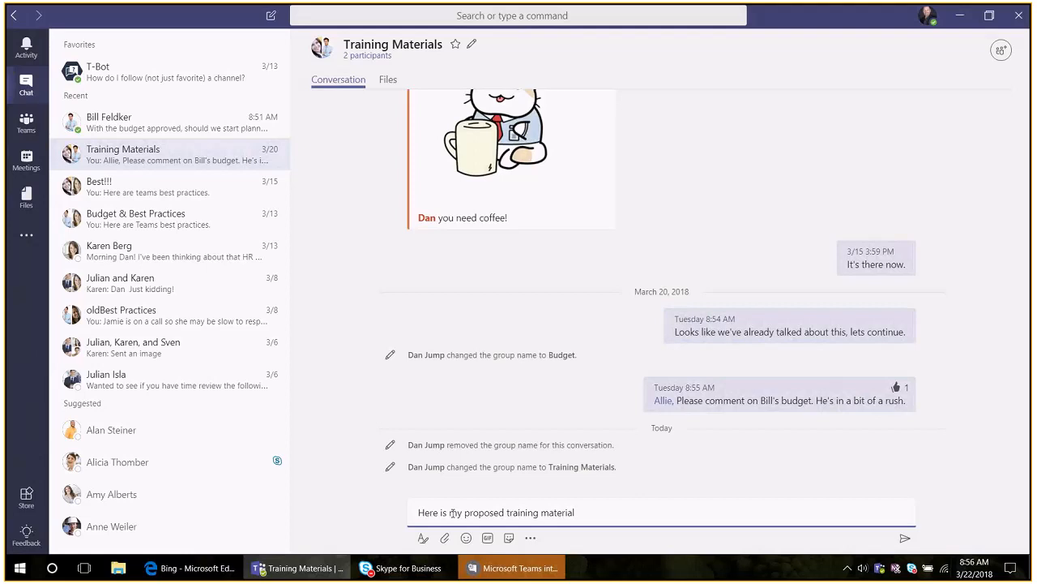
text(, #@)
key(BackSpace)
key(BackSpace)
text(@)
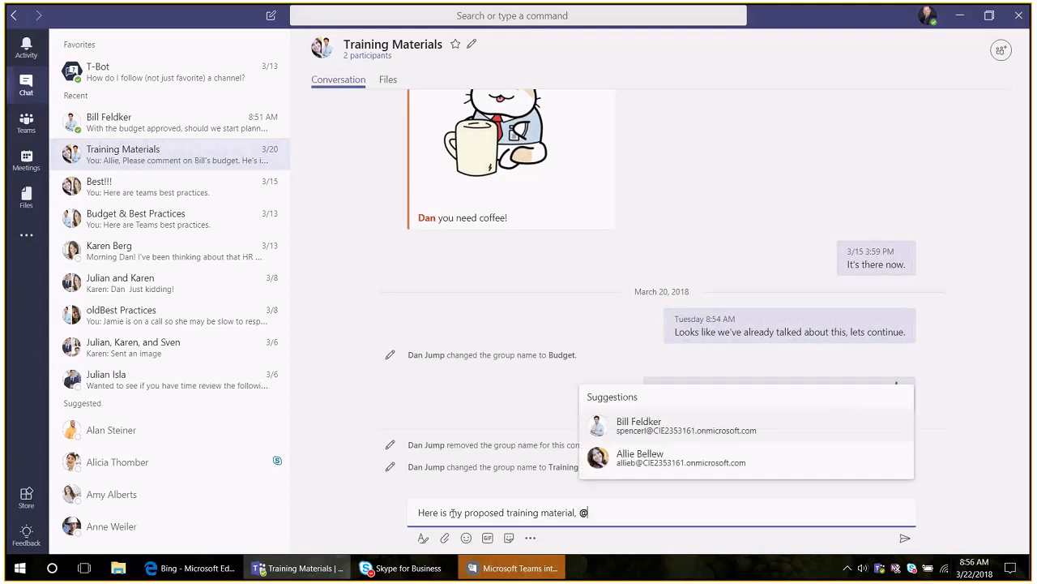
text(Bill)
key(Return)
key(BackSpace)
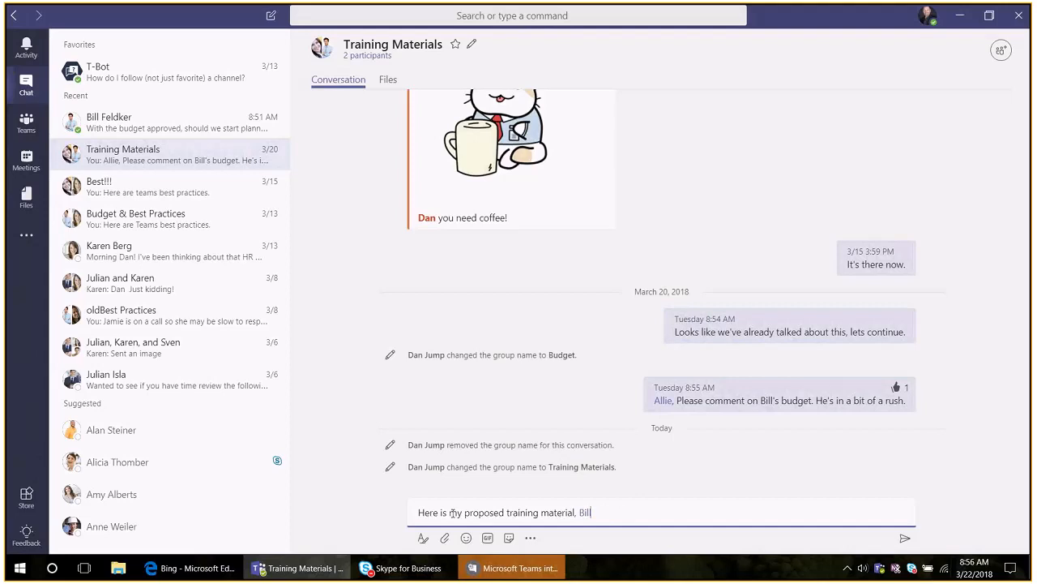
text(, @al)
key(Return)
key(BackSpace)
text(. What do you think.)
- Attach MS Teams Best Practices 11-06-17.pptx from the computer, replacing the existing copy, and send the message
click(444, 538)
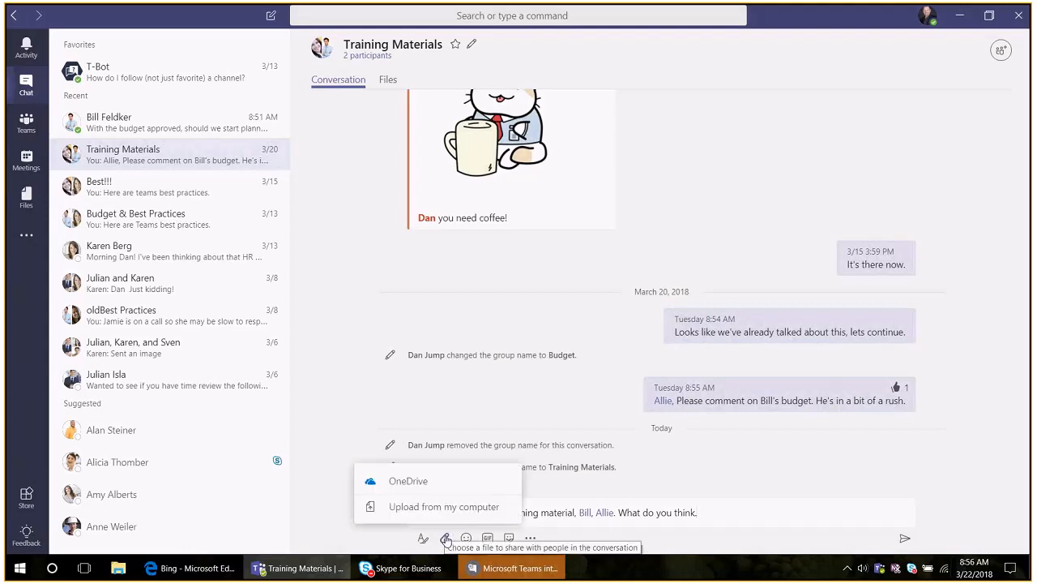
click(482, 511)
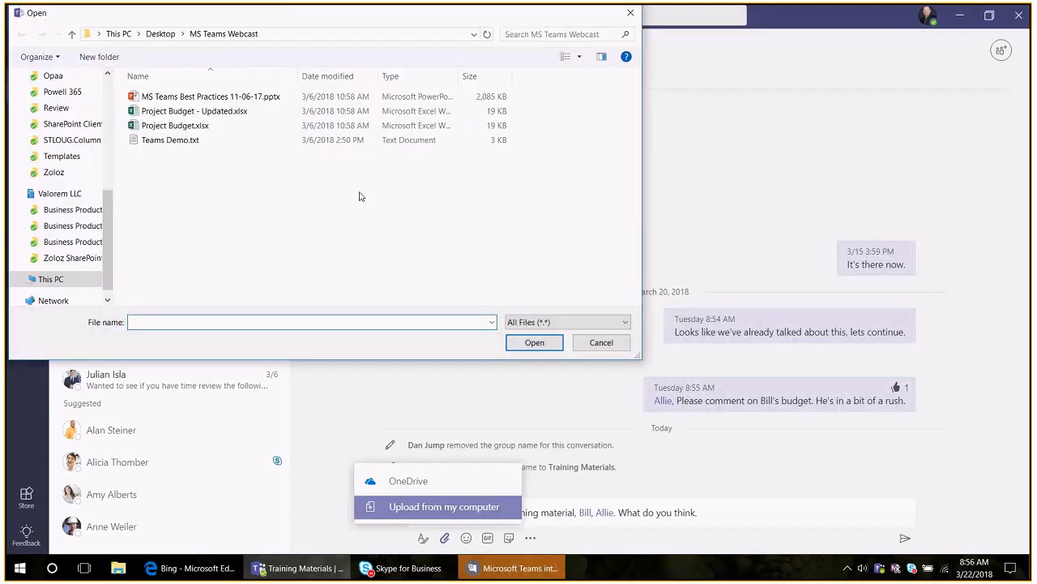
click(210, 97)
click(530, 343)
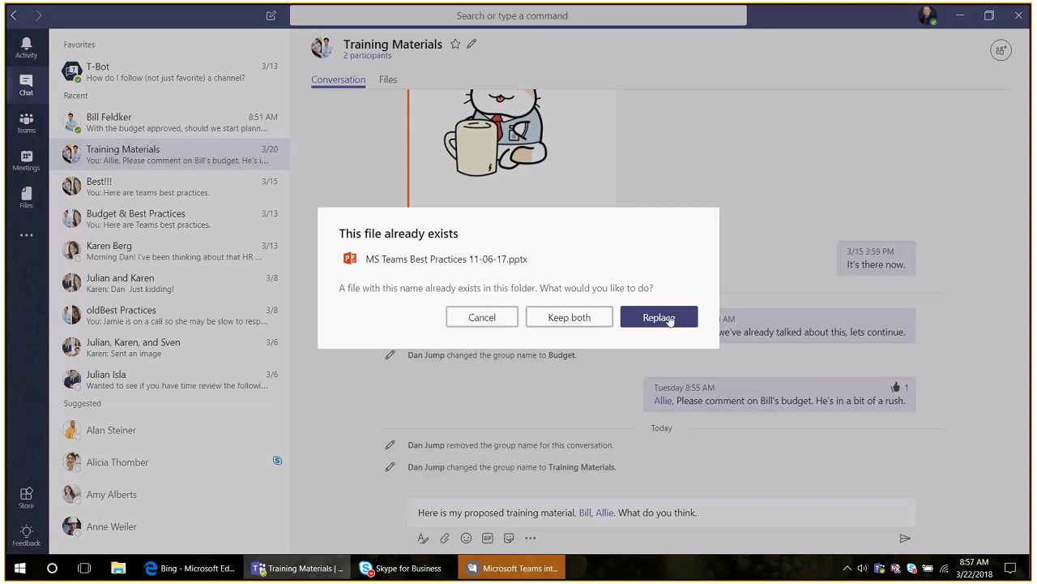
click(659, 317)
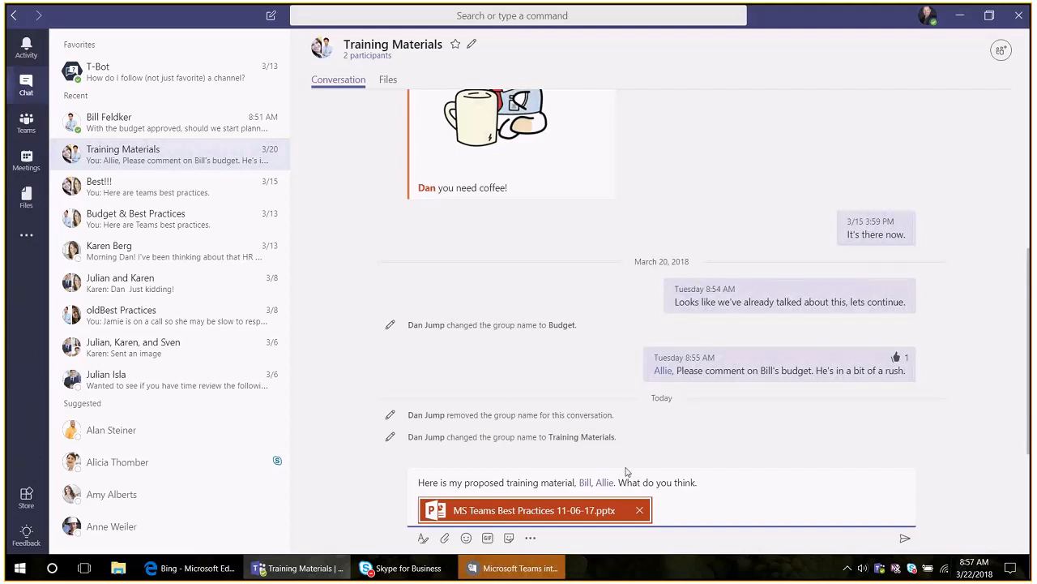
click(906, 540)
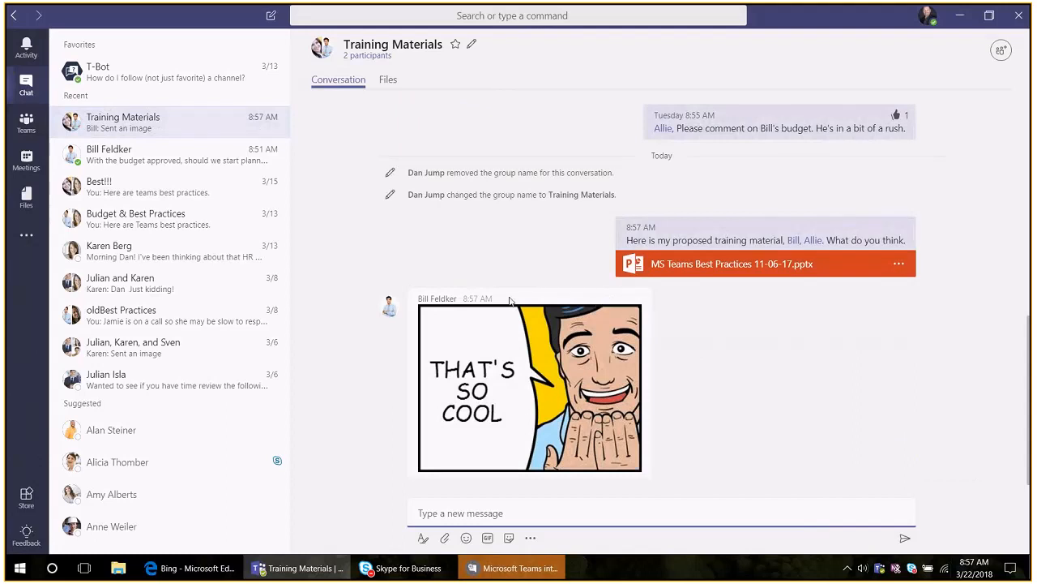
- View the files shared in the Training Materials chat and the Microsoft Teams Chat Files folder in OneDrive
click(386, 81)
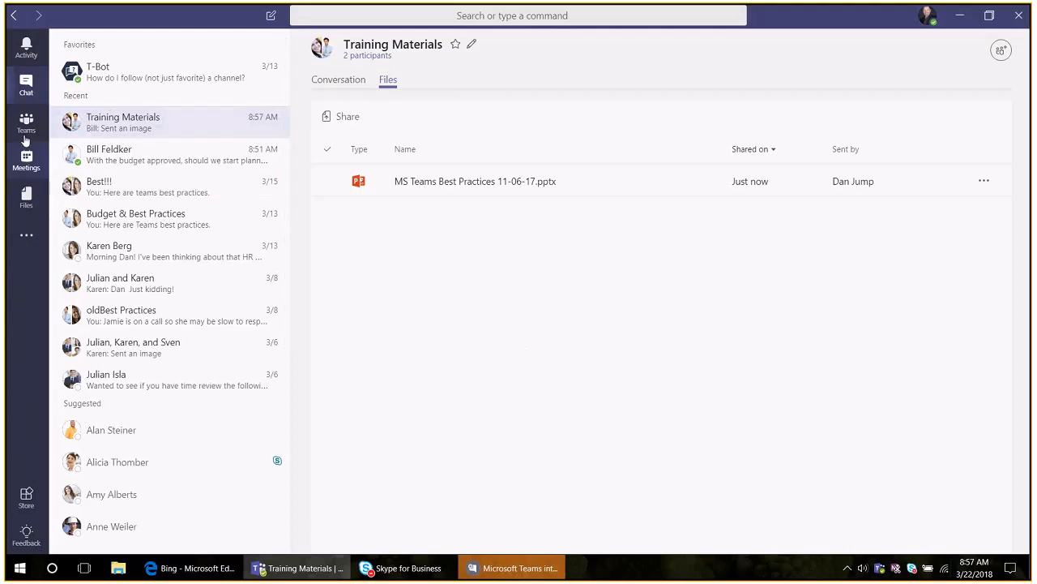
click(27, 197)
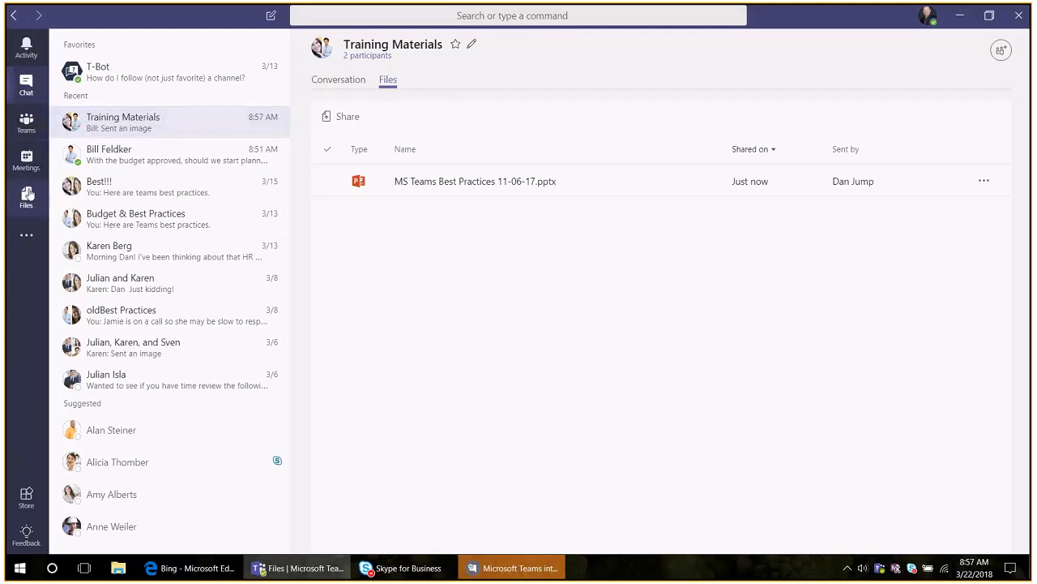
click(110, 167)
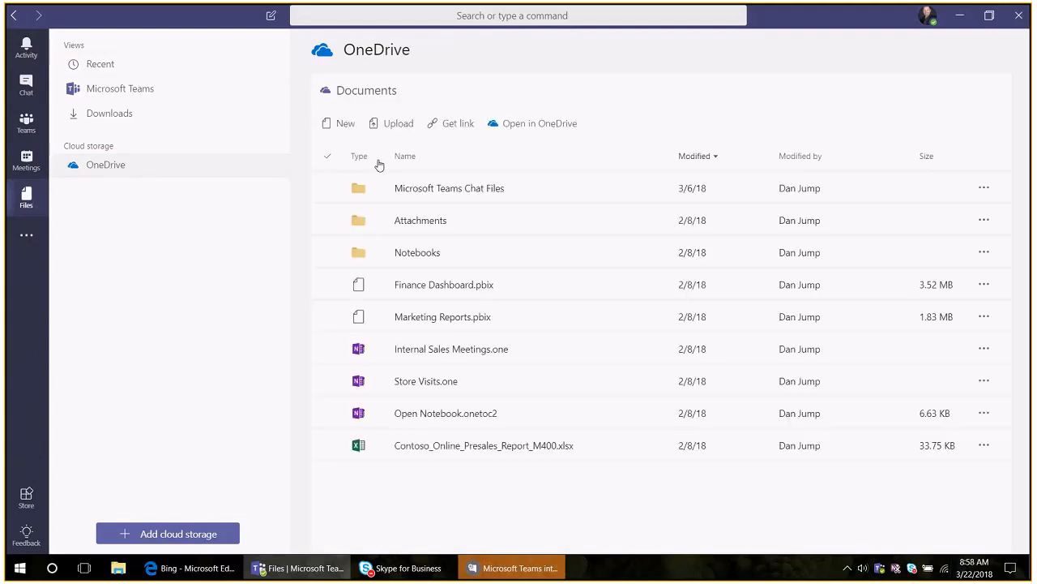
click(430, 198)
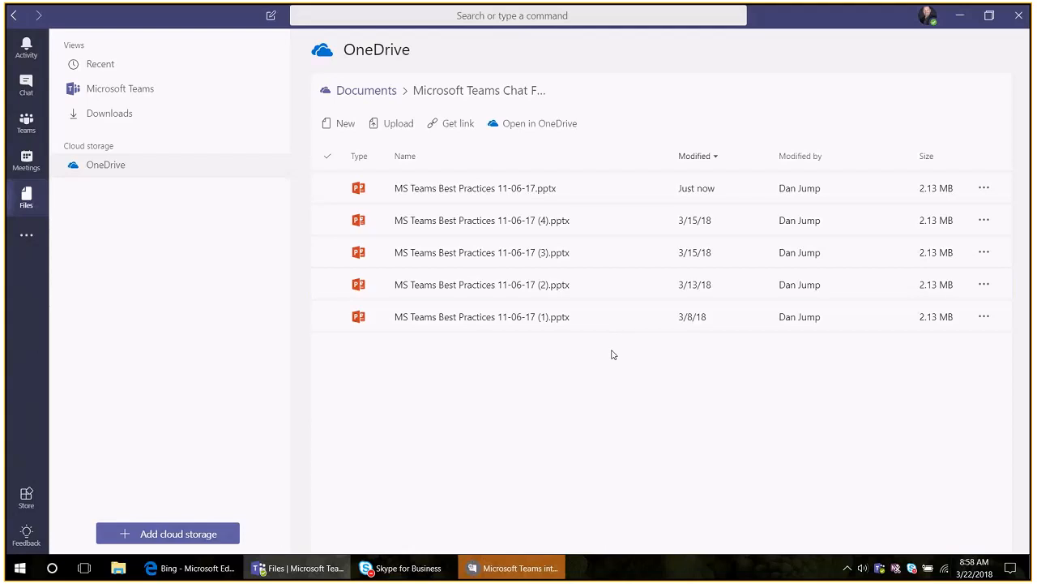
click(657, 319)
click(660, 374)
- Open the application settings and try the Dark and High contrast themes, finishing with the Dark theme
click(928, 17)
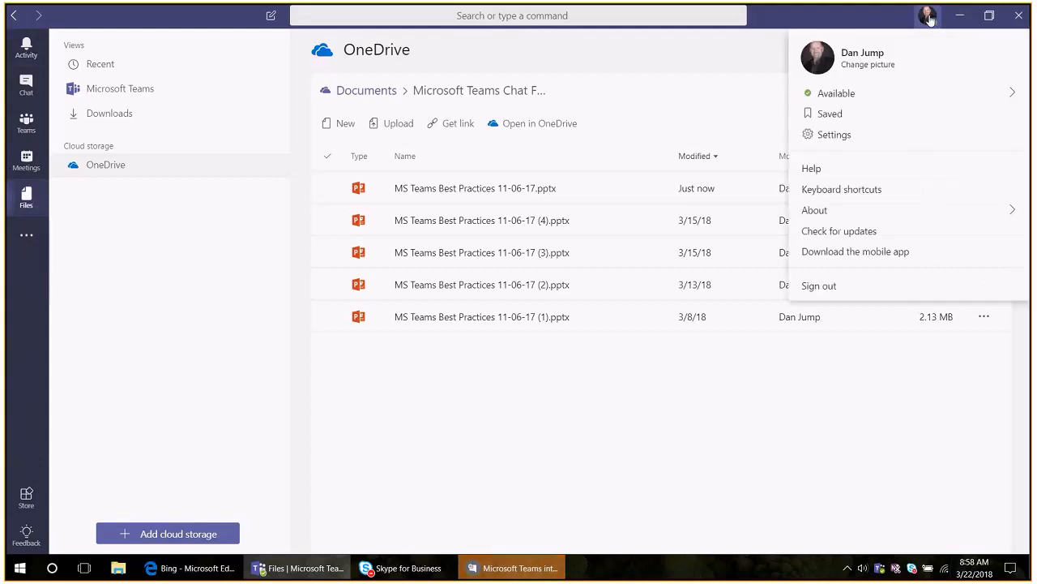
mouse_move(900, 97)
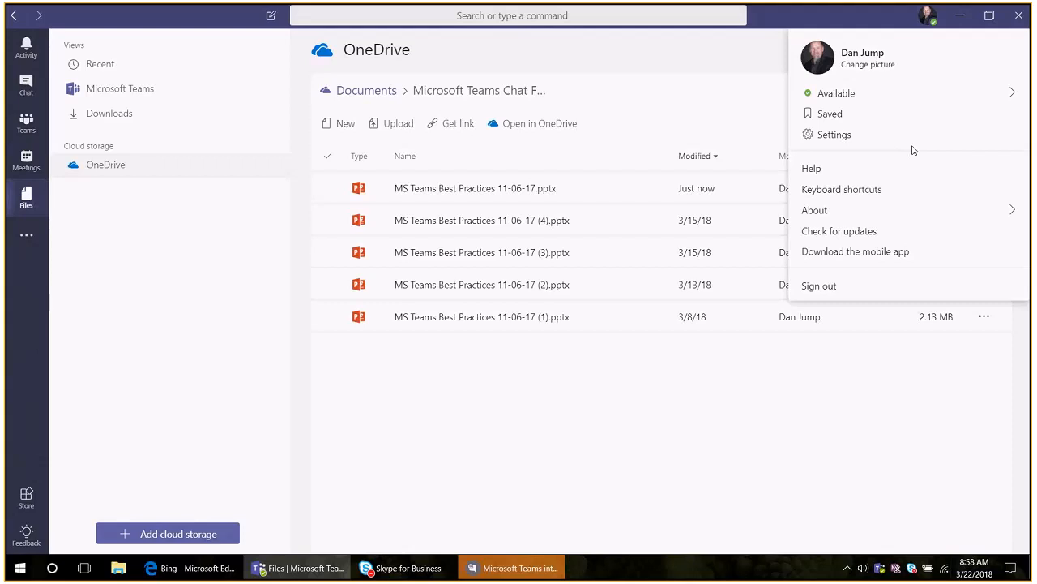
click(914, 135)
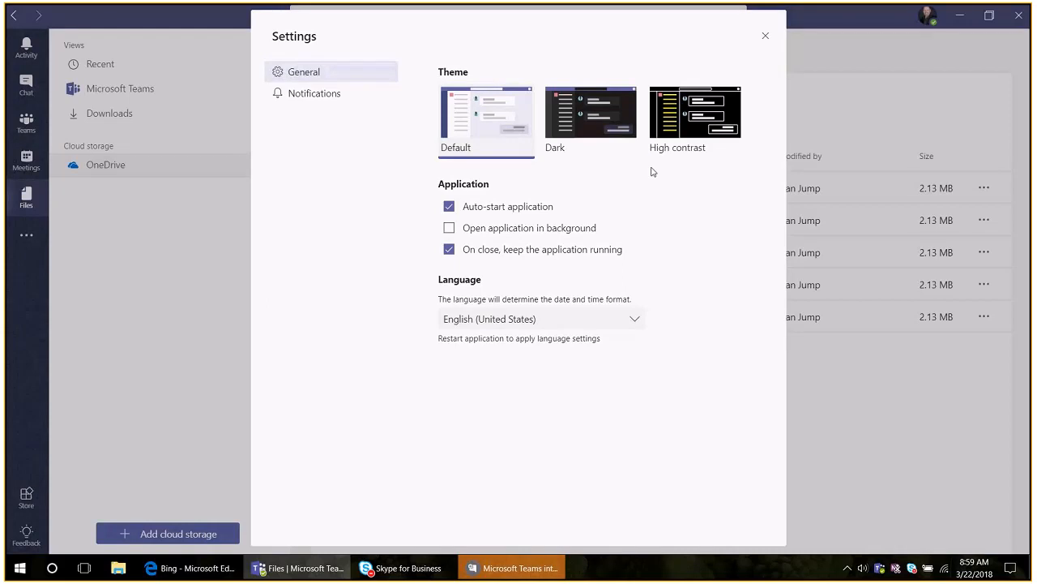
click(585, 114)
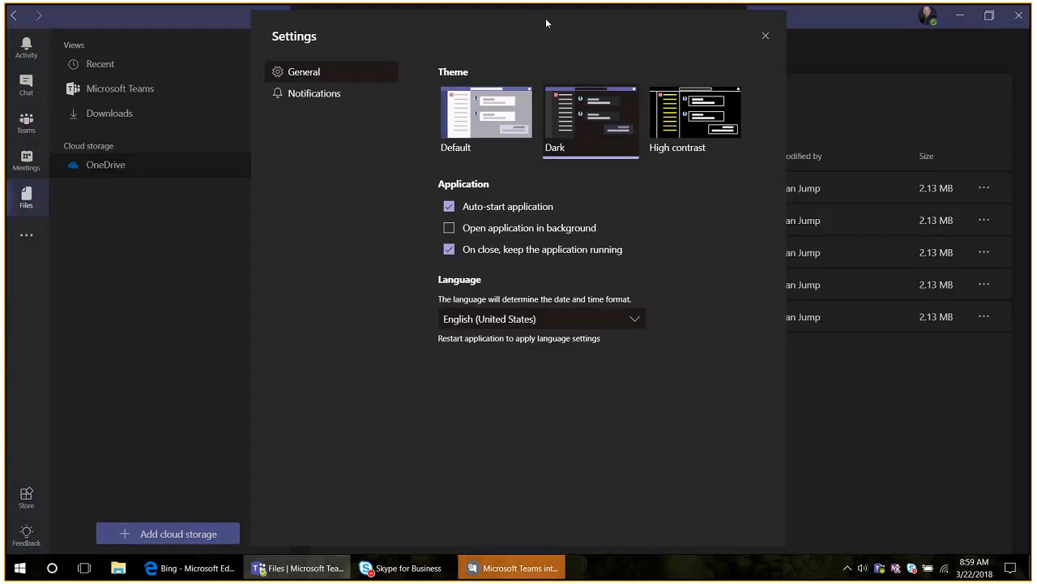
click(694, 119)
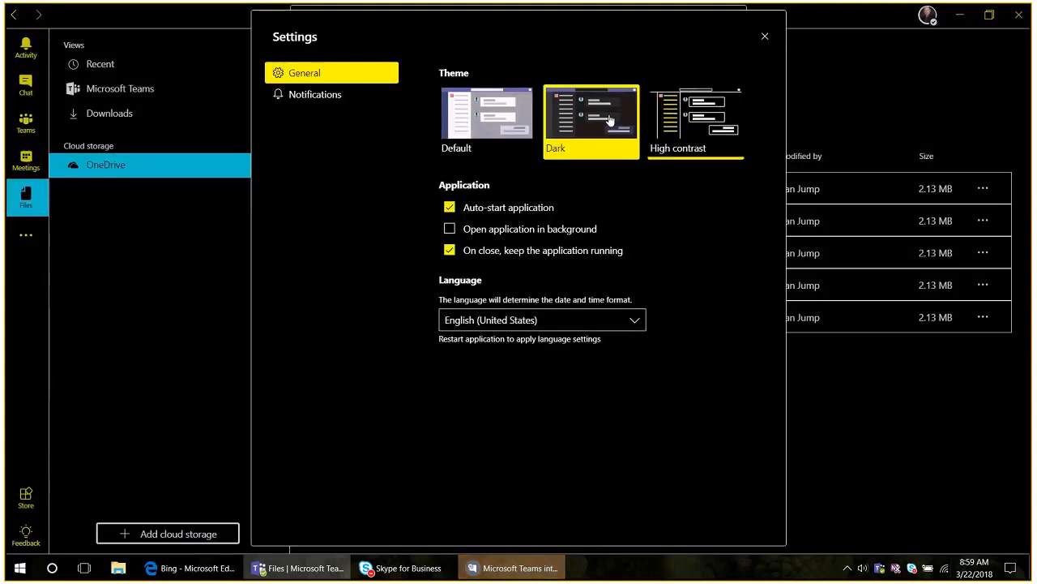
click(610, 120)
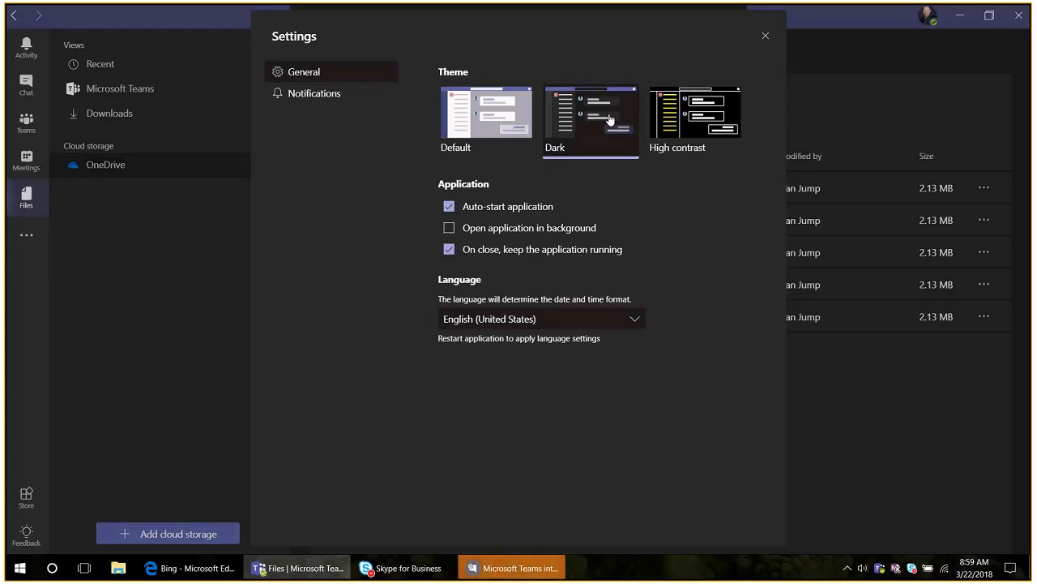
click(727, 118)
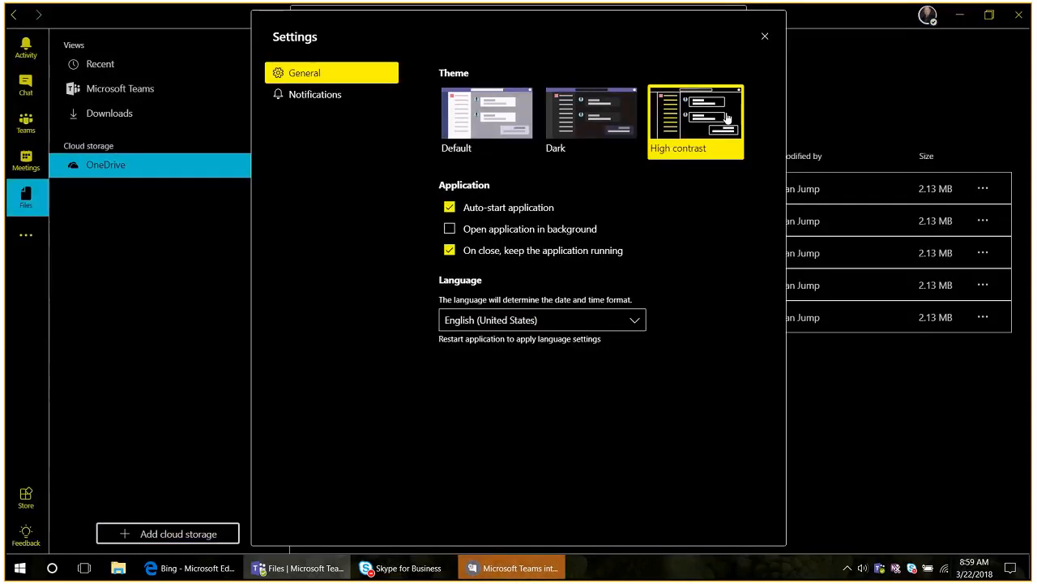
click(620, 120)
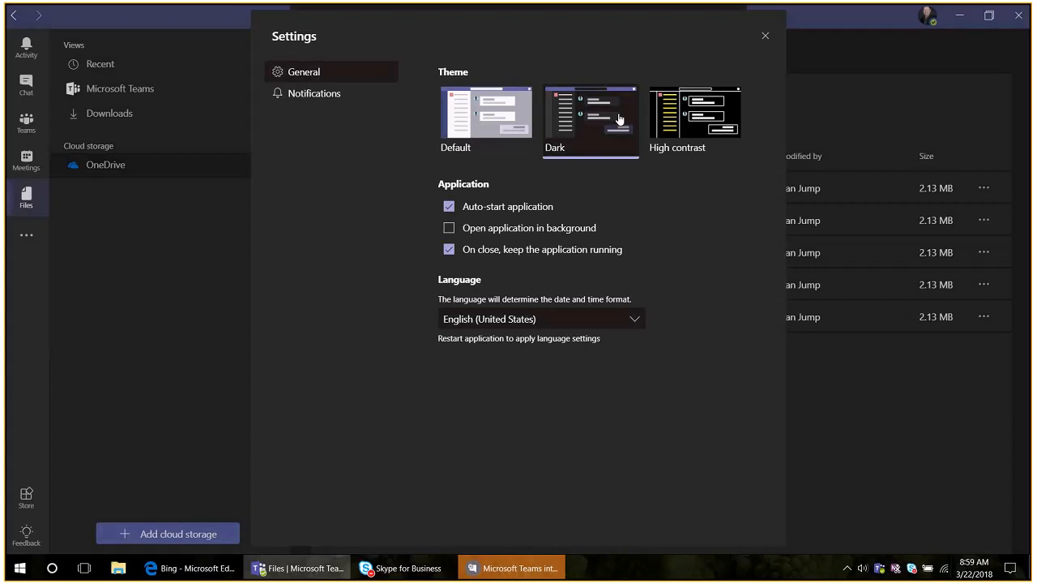
- Restore the Default theme, and set the notifications for channel mentions to Banner and for team mentions to Only show in feed
click(498, 113)
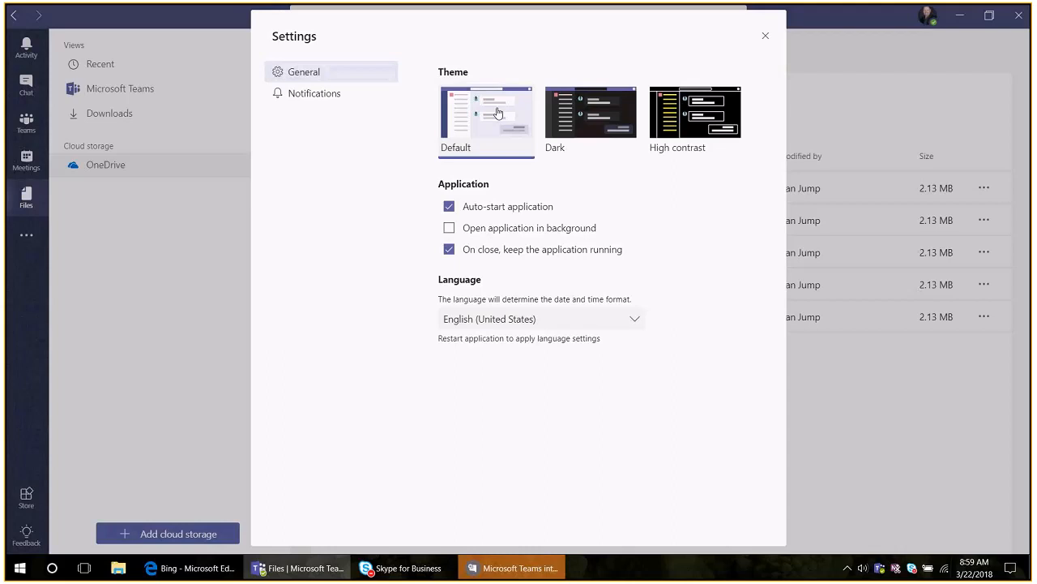
click(306, 100)
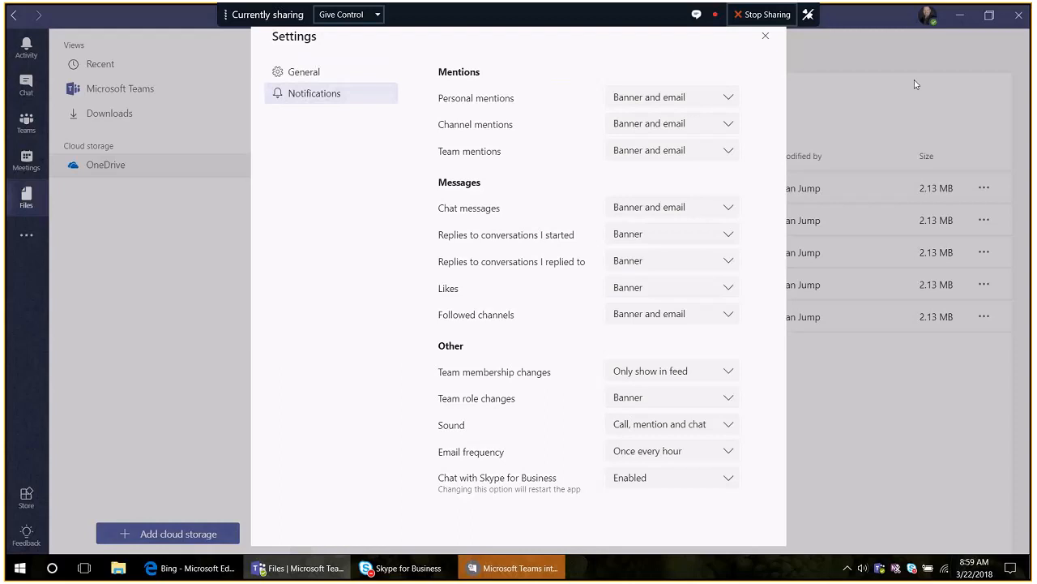
click(631, 126)
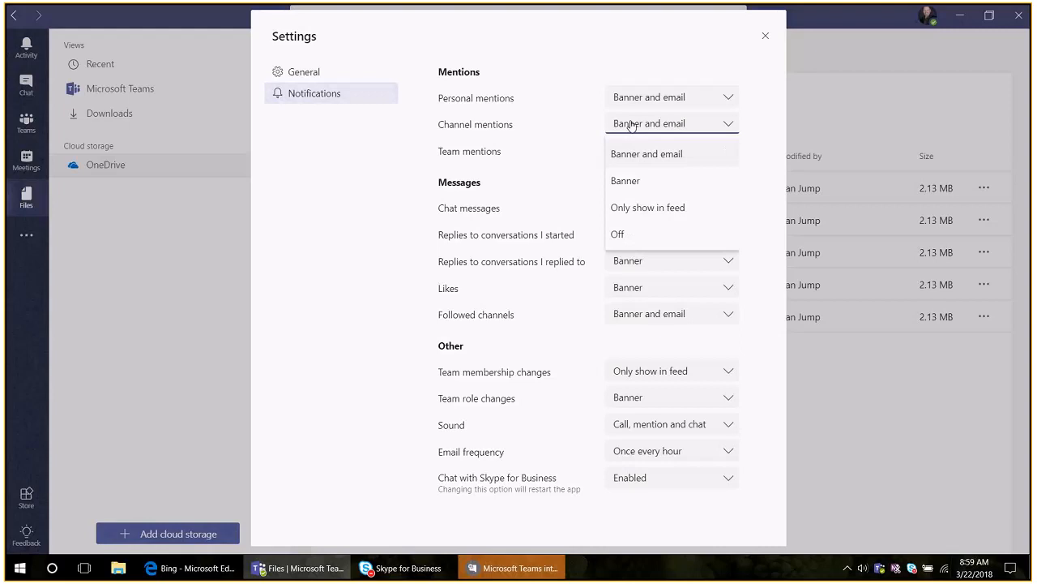
click(660, 181)
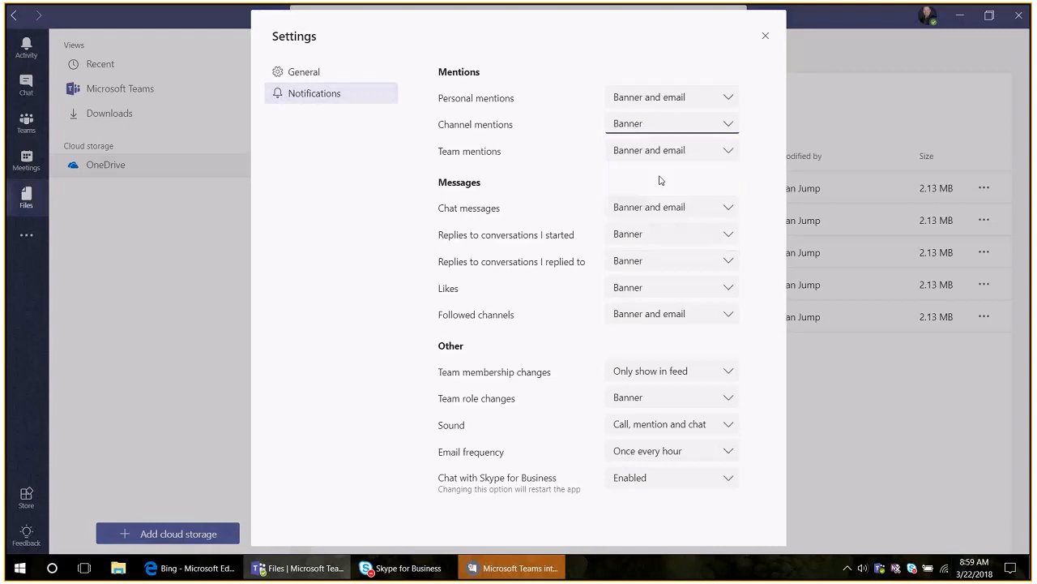
click(732, 151)
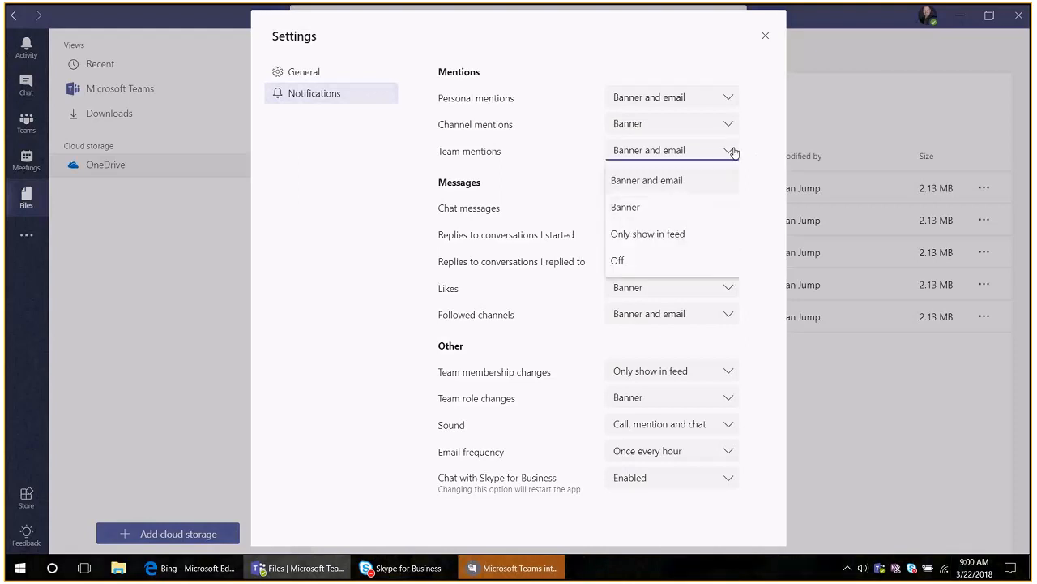
click(683, 233)
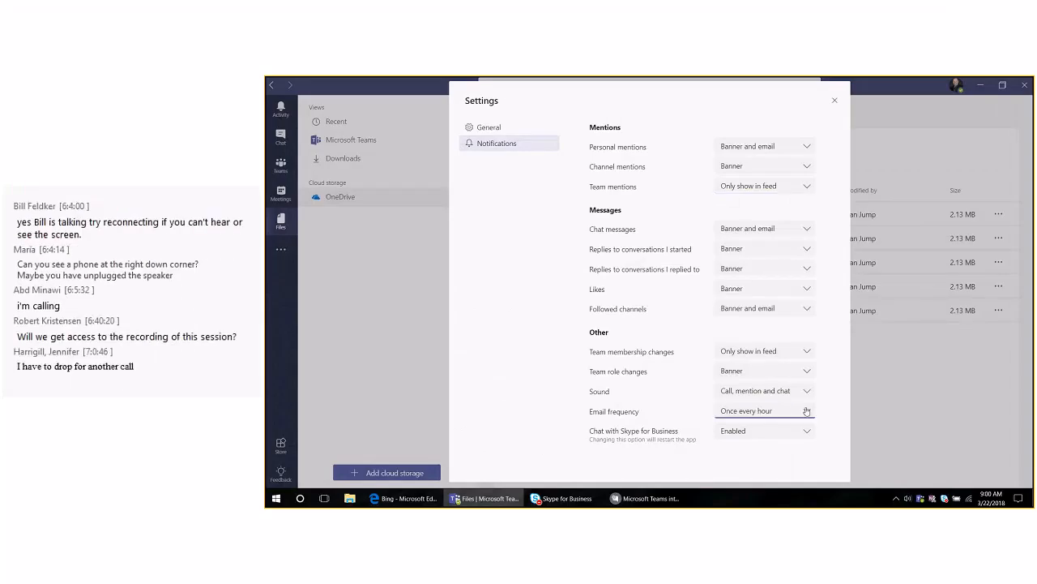
- Set the notification email frequency to As soon as possible and return from the settings to the Budget channel of Training 22
click(728, 452)
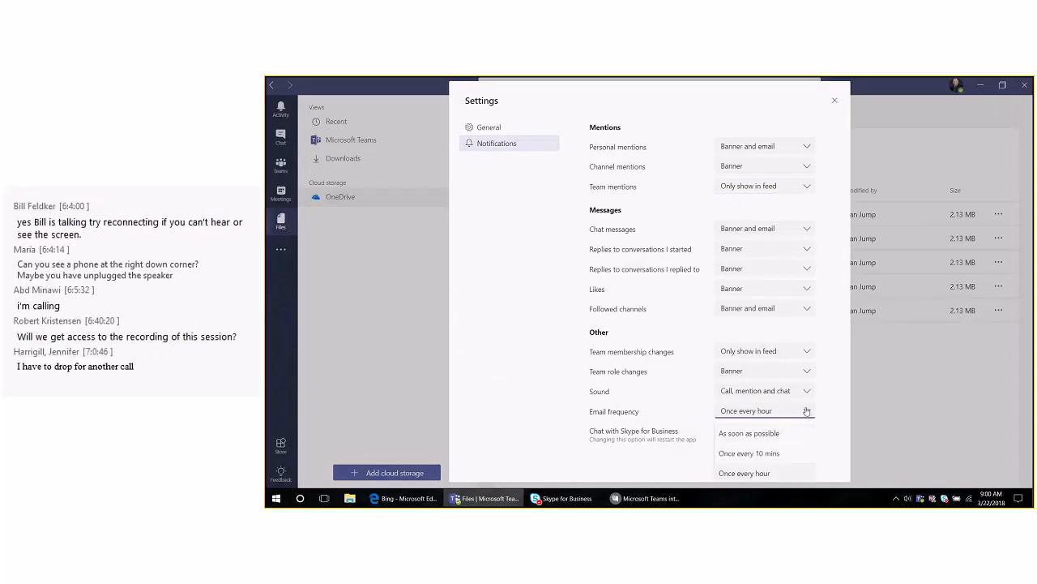
scroll(807, 410, down, 2)
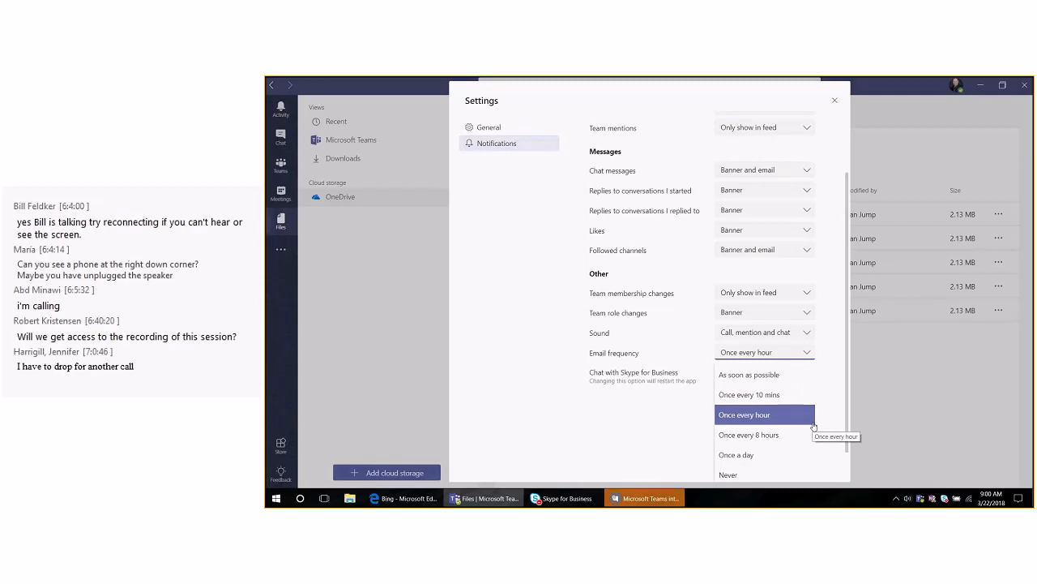
click(801, 373)
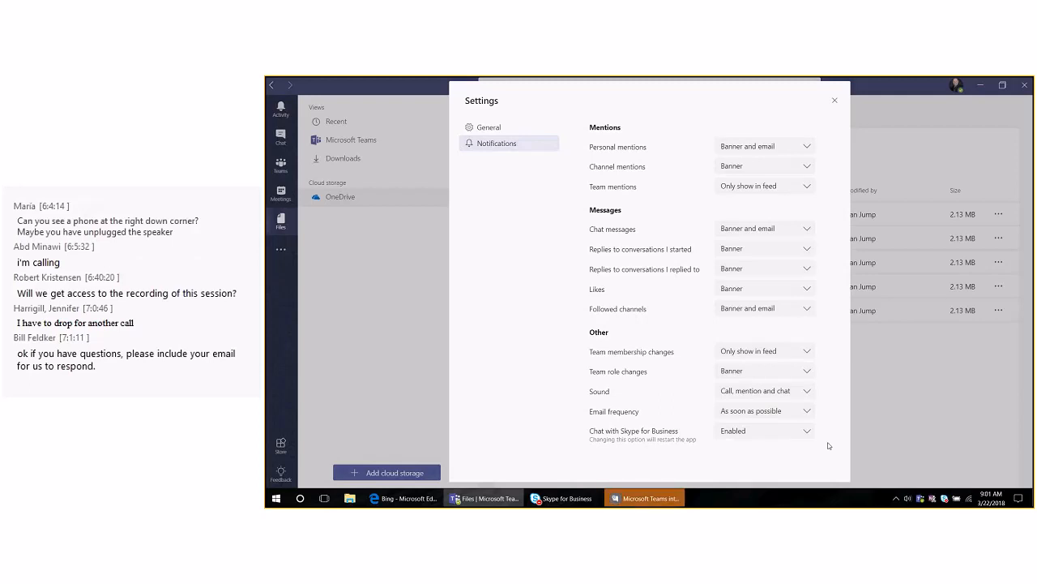
click(832, 102)
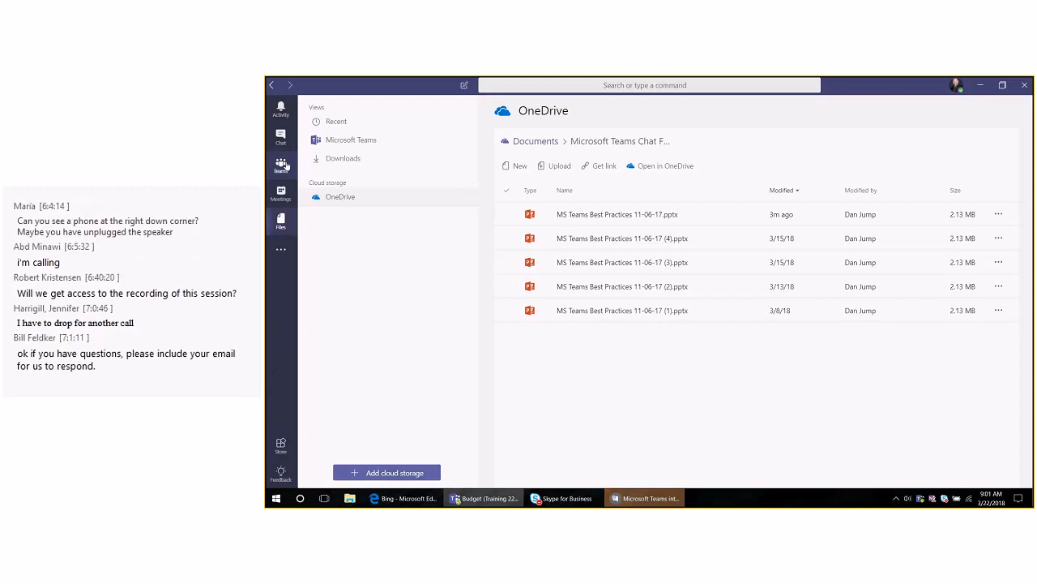
click(282, 165)
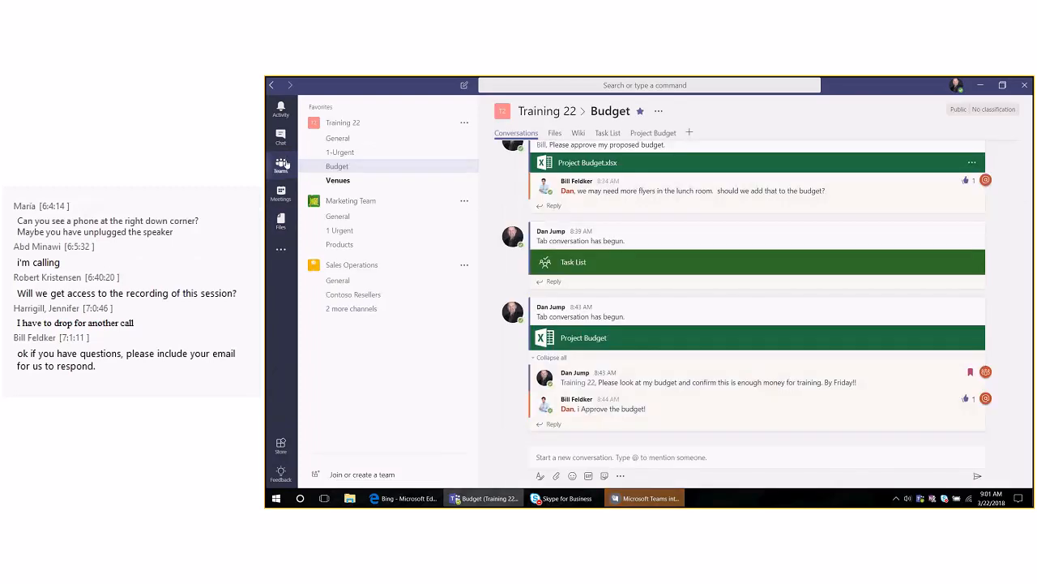